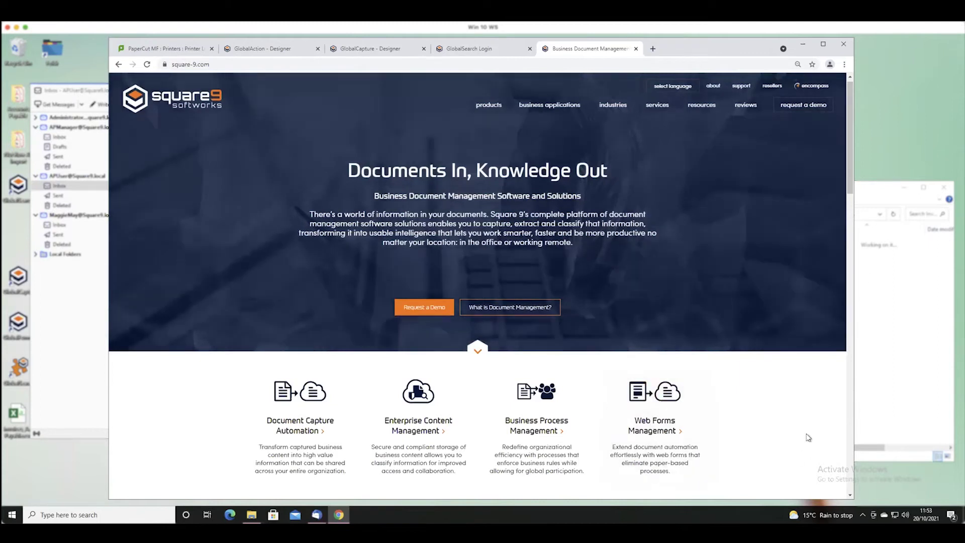
- Switch from the Square 9 company website to the GlobalSearch login page in Chrome
left_click(907, 164)
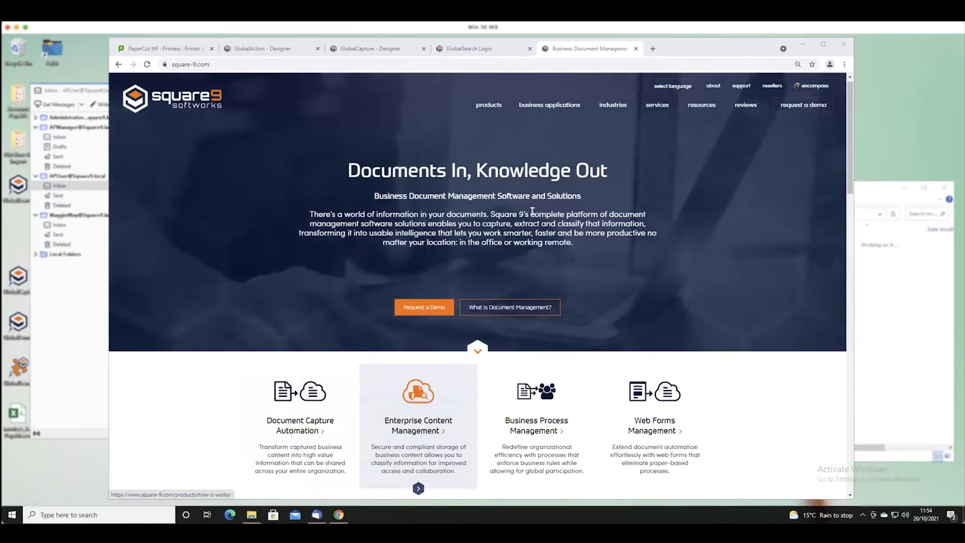
left_click(485, 49)
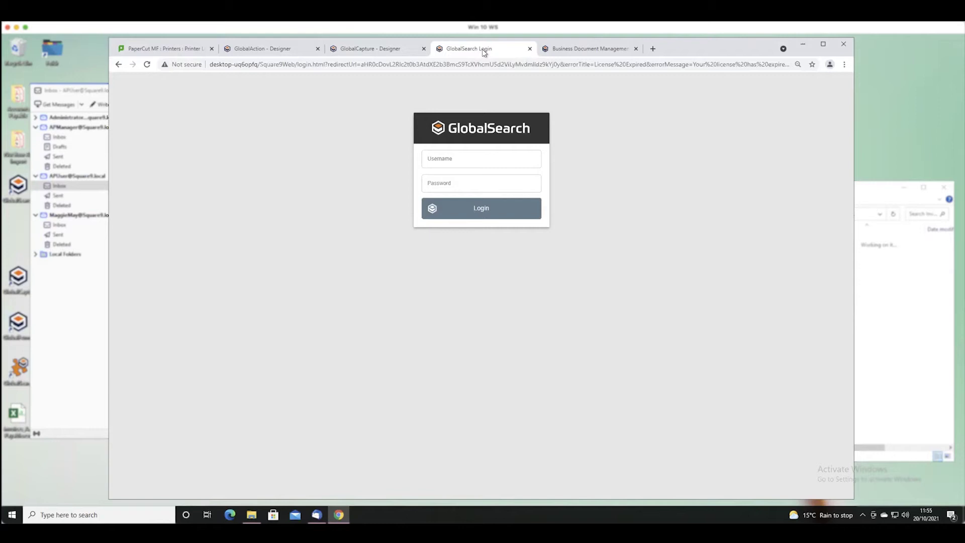
- Sign in to GlobalSearch with the saved administrator username and its password
left_click(442, 158)
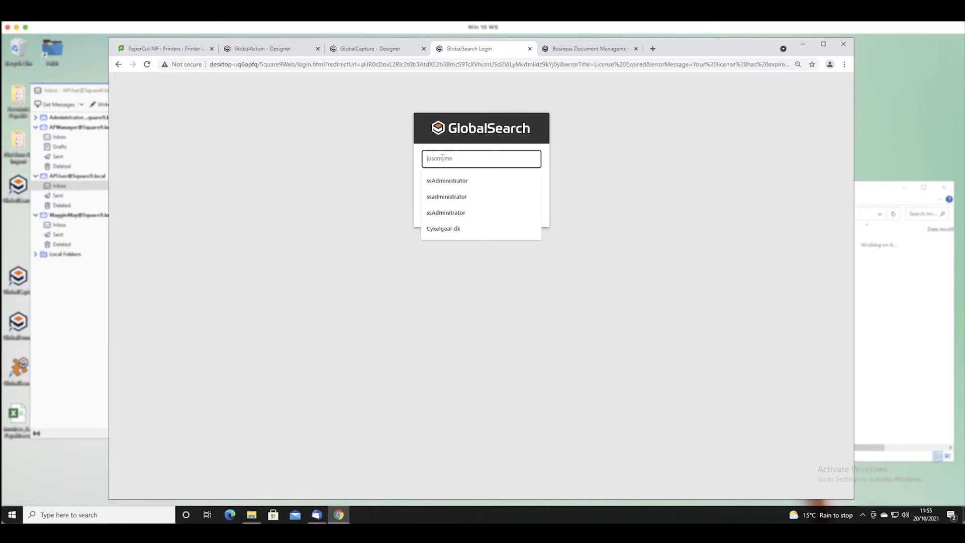
left_click(447, 181)
left_click(454, 184)
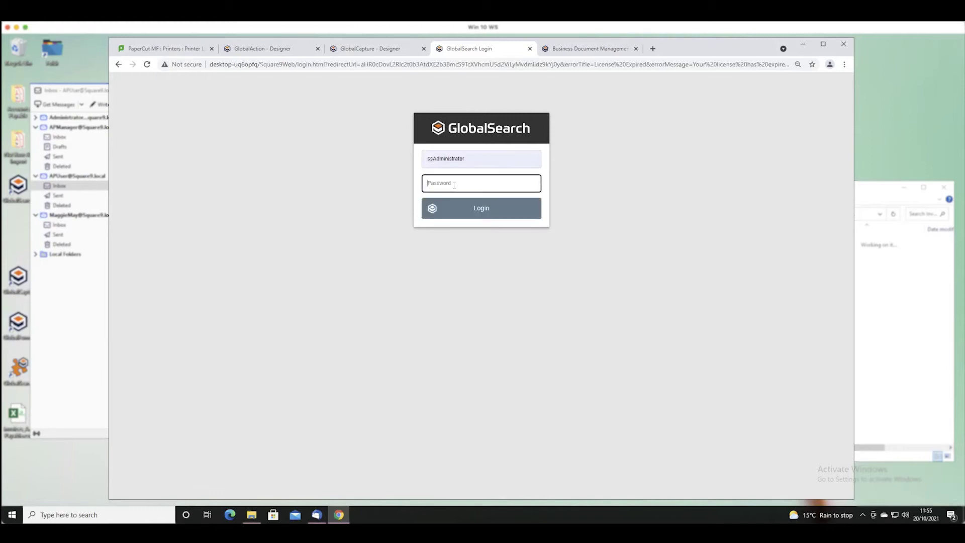
type("•••••••••")
key("Return")
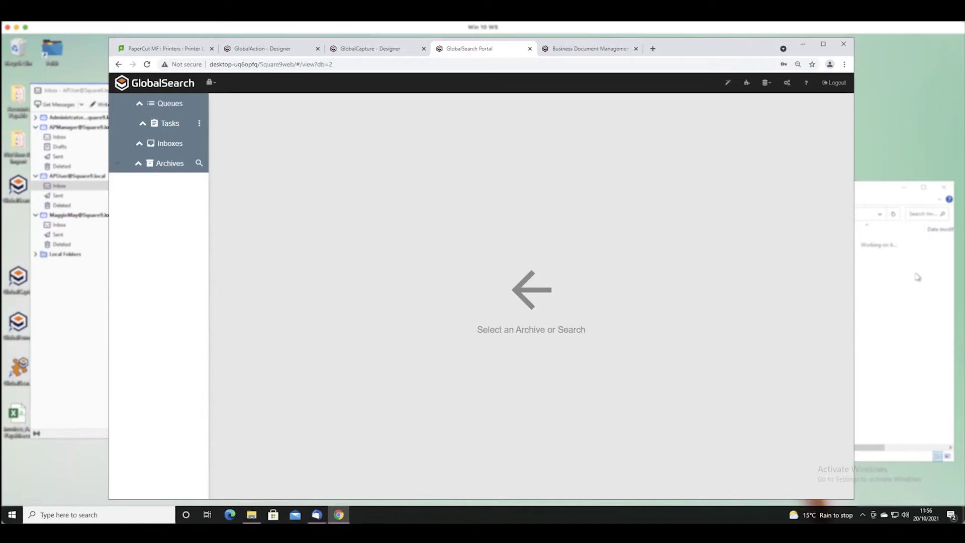
- Expand Queues and open AP Records To Be Indexed to list the three WE ARE NUTS LTD invoices
left_click(903, 308)
left_click(724, 215)
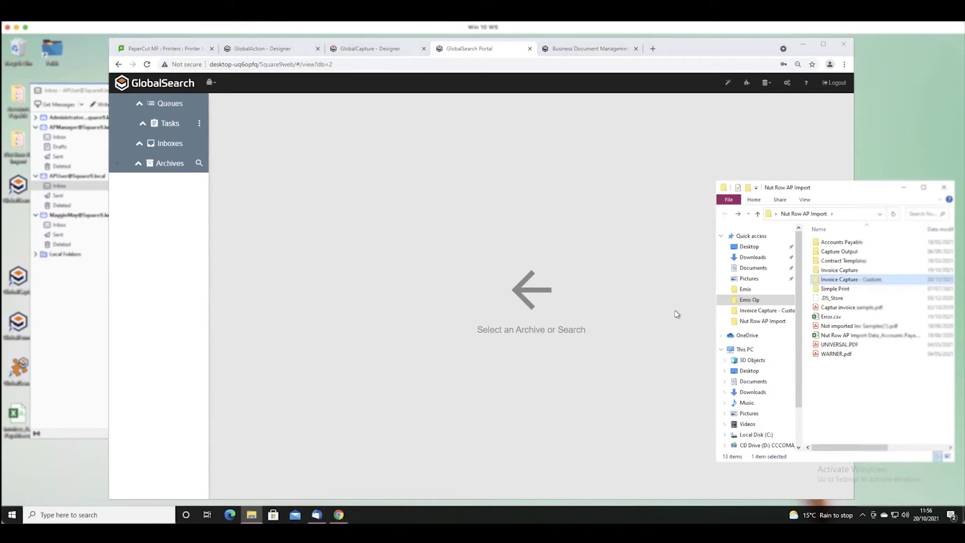
left_click(160, 165)
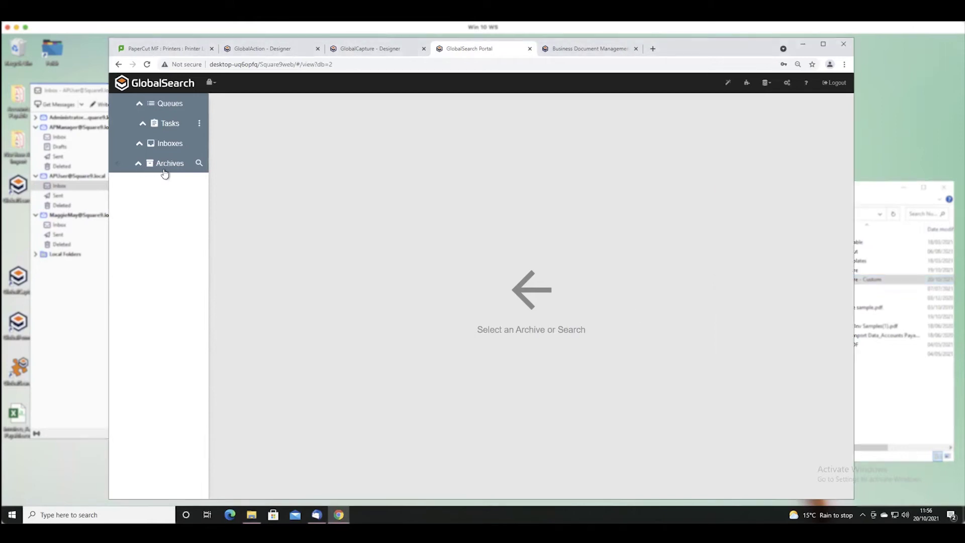
left_click(150, 163)
left_click(160, 104)
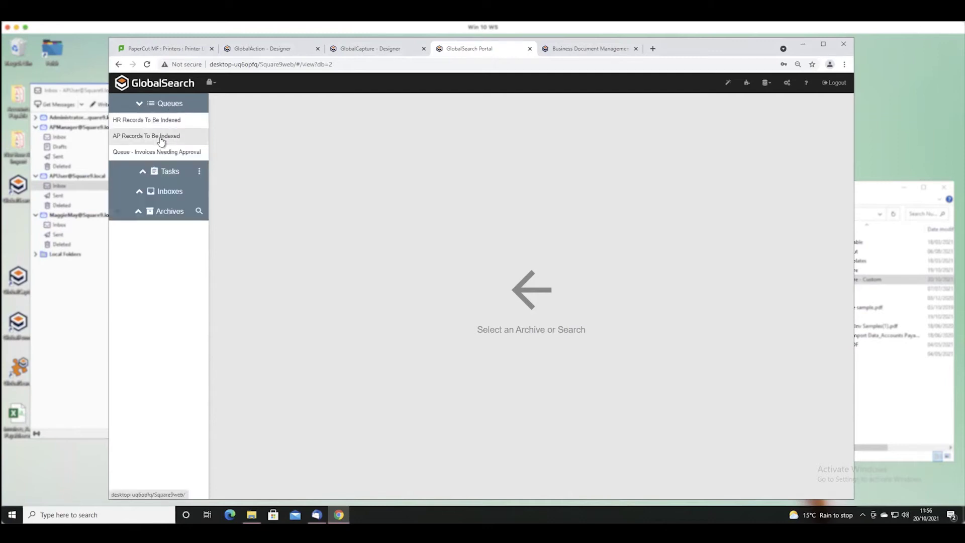
left_click(144, 137)
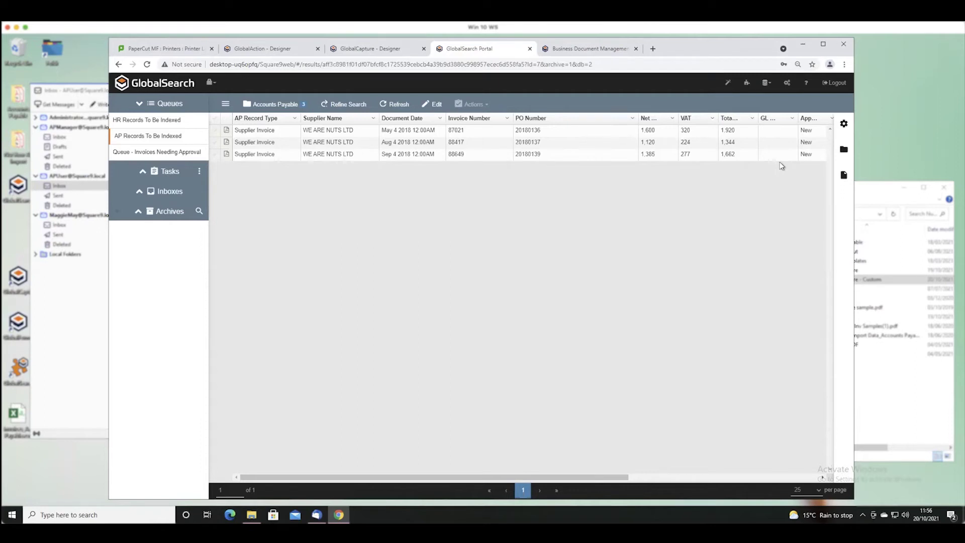
- Drag Not imported Inv Samples(1).pdf from File Explorer onto the Accounts Payable archive
left_click(140, 105)
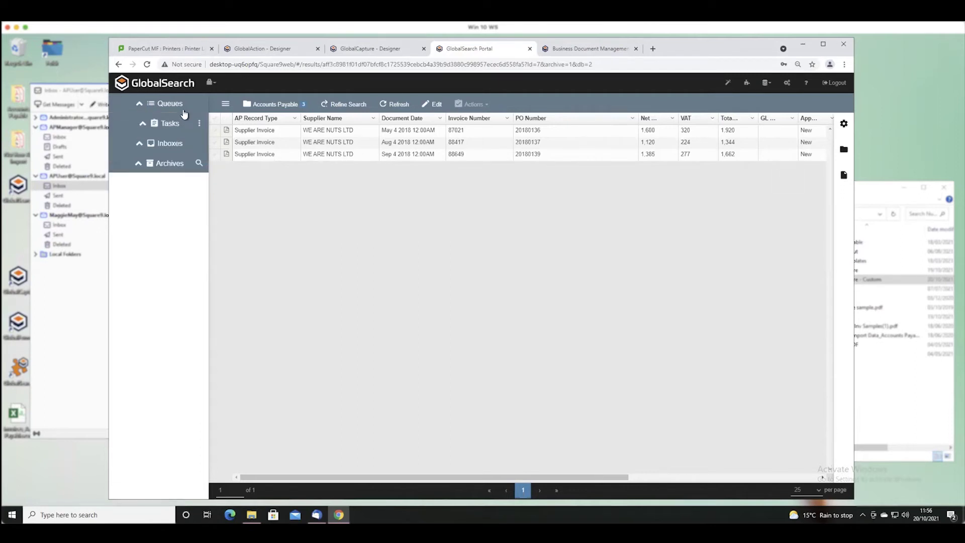
left_click(854, 298)
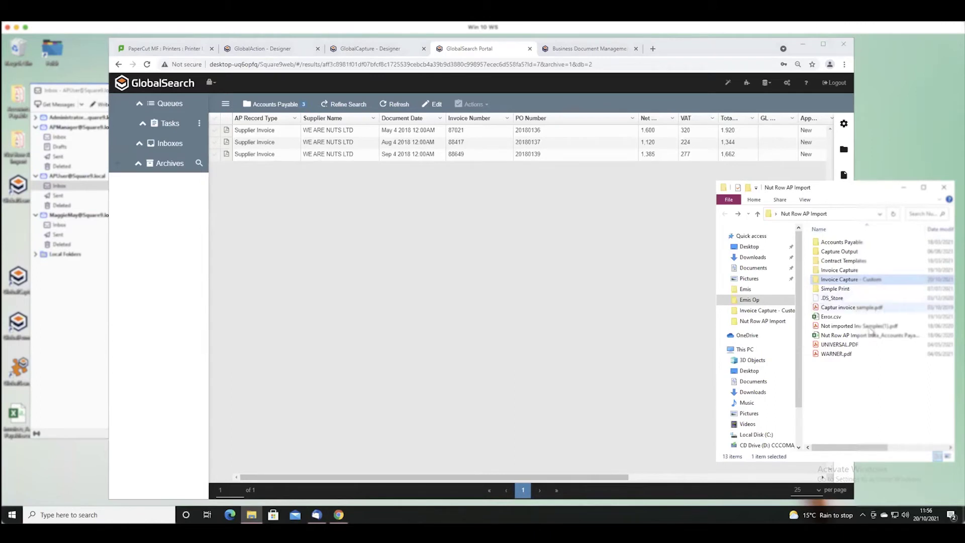
left_click(863, 327)
left_click_drag(637, 309, 849, 329)
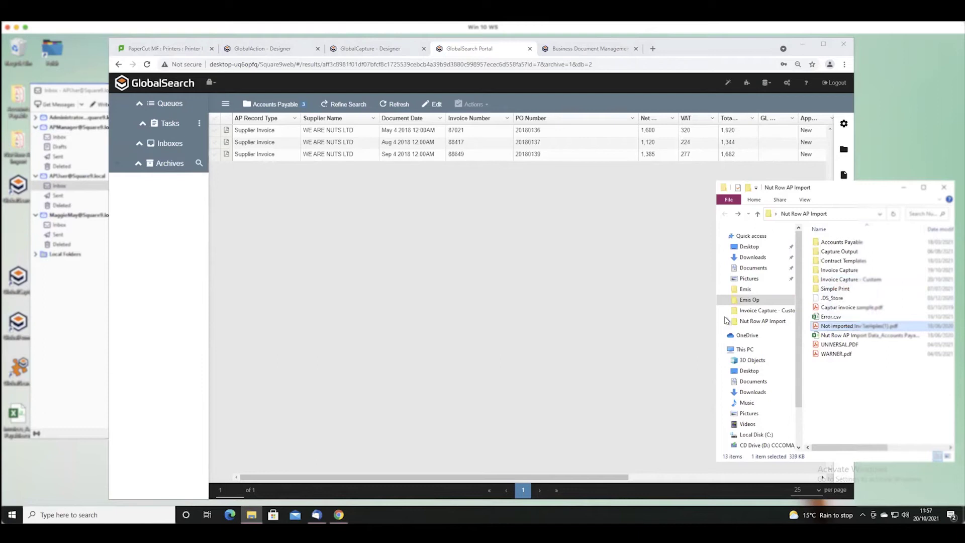
left_click(139, 163)
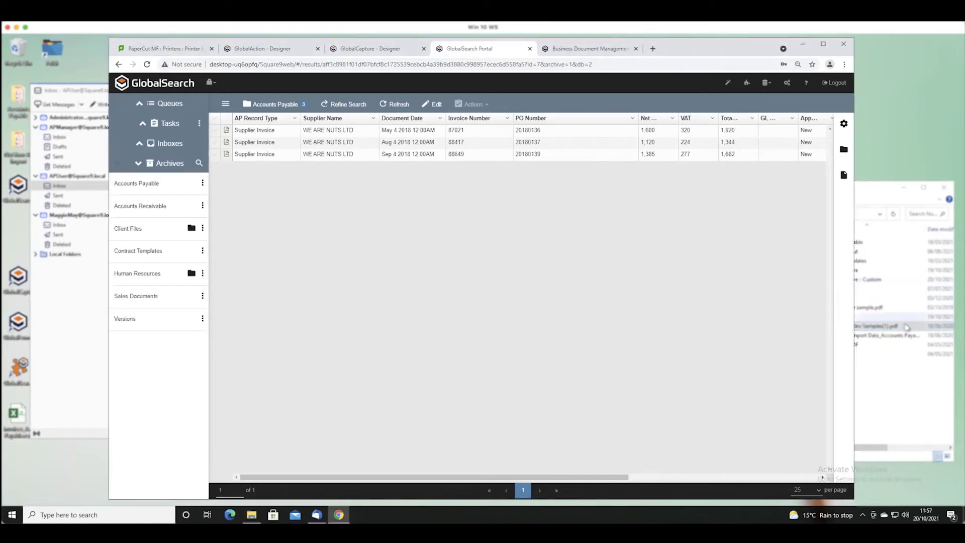
left_click(888, 330)
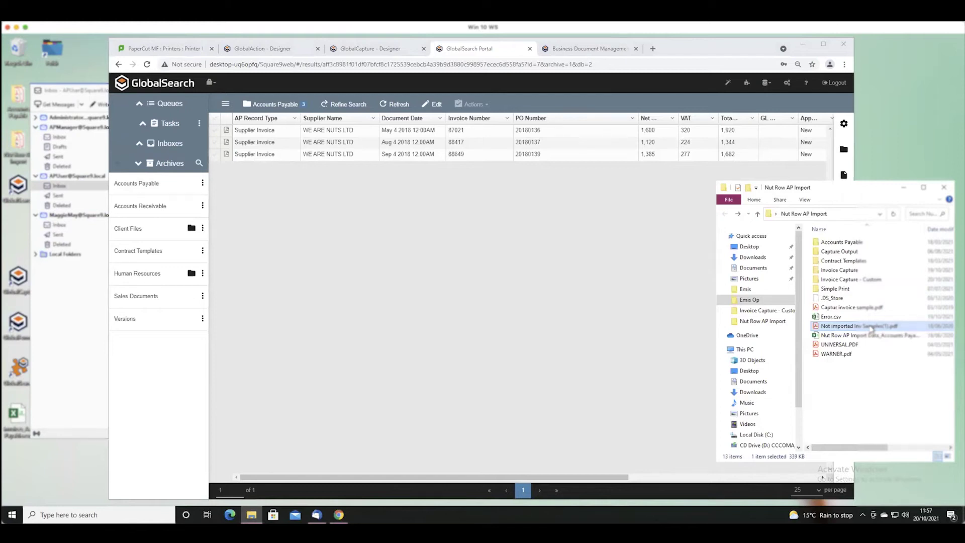
left_click_drag(871, 327, 161, 185)
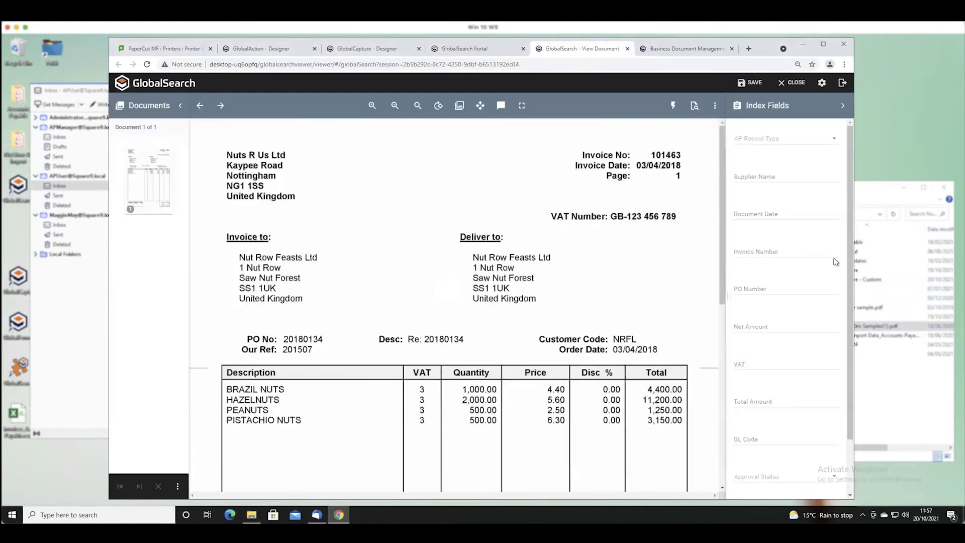
- Index the invoice as a Supplier Invoice from Nuts R Us Ltd, dated 03/04/2018, number 101463
left_click(674, 105)
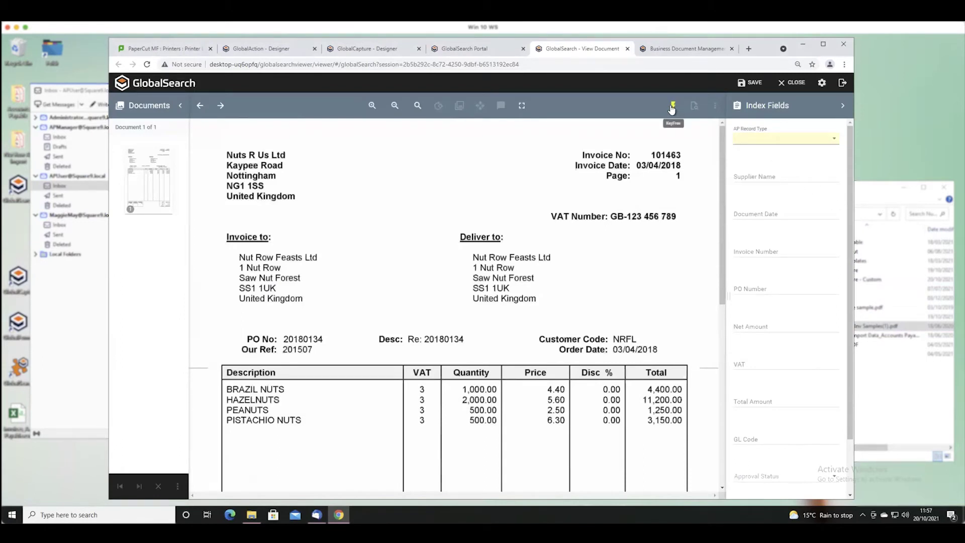
left_click(832, 141)
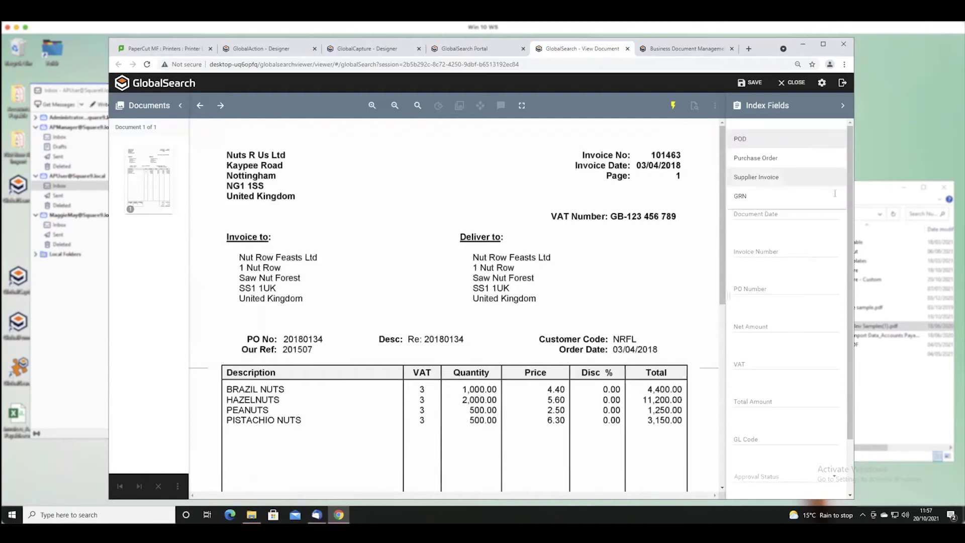
left_click(756, 181)
left_click(772, 175)
left_click_drag(213, 144, 299, 164)
left_click(323, 182)
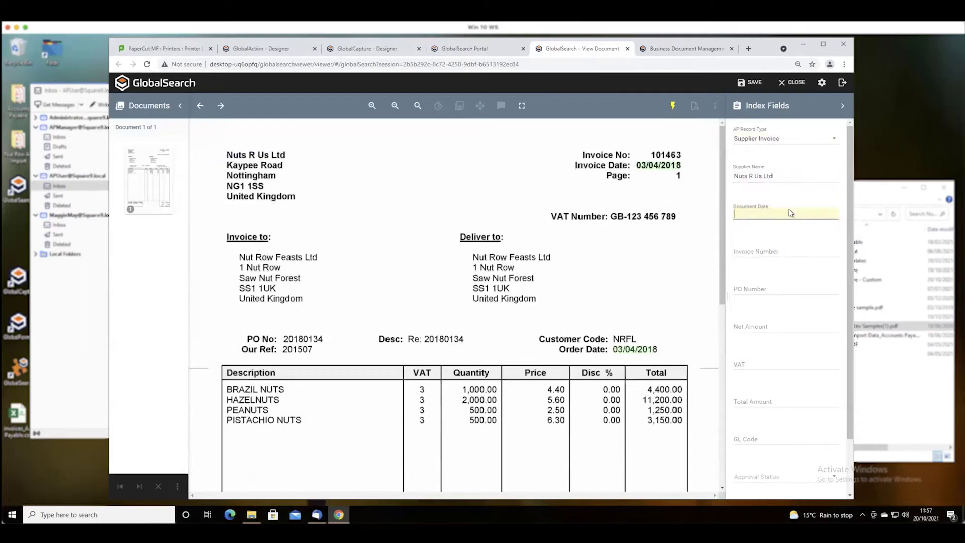
left_click(664, 174)
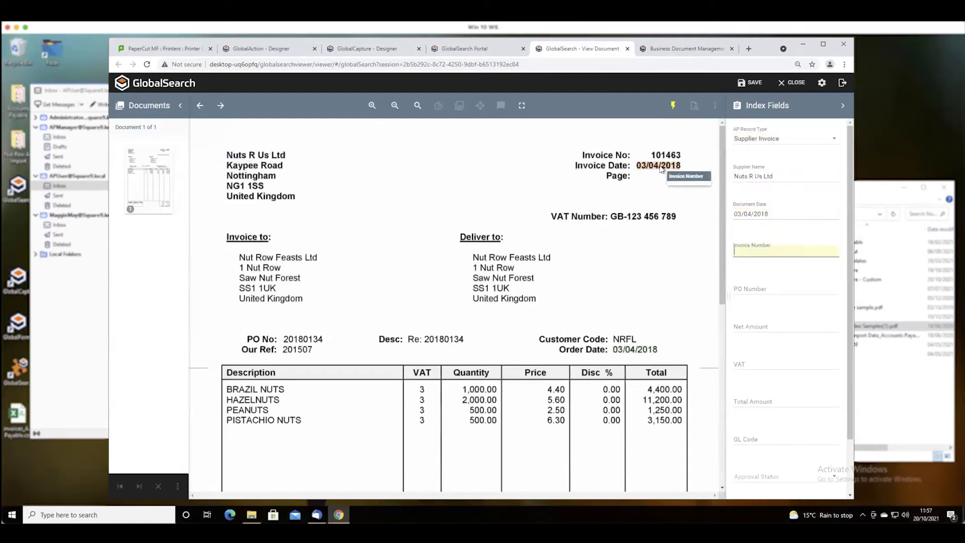
left_click_drag(649, 150, 682, 161)
left_click(688, 167)
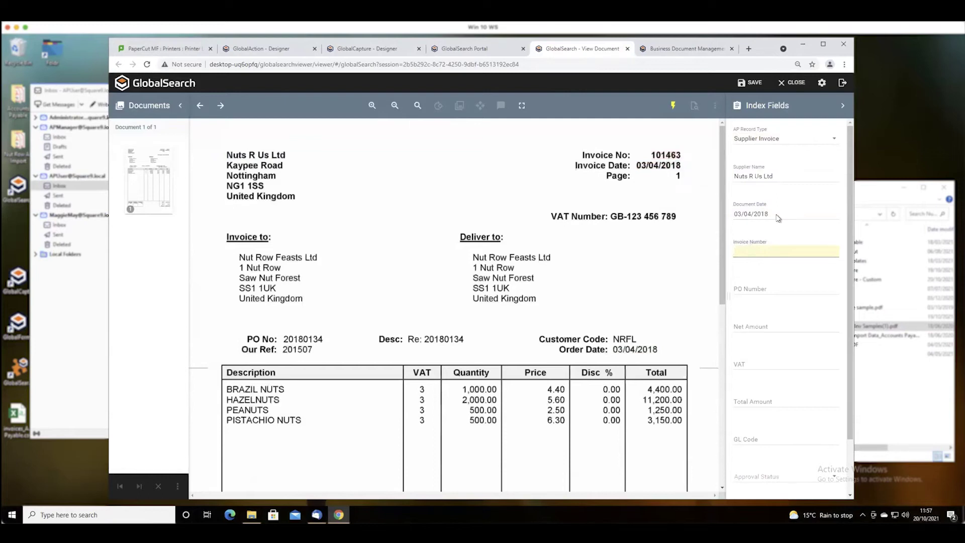
- Fill PO number 20180134, net £20,000.00, VAT and total amounts, and GL Code 5100
left_click(447, 342)
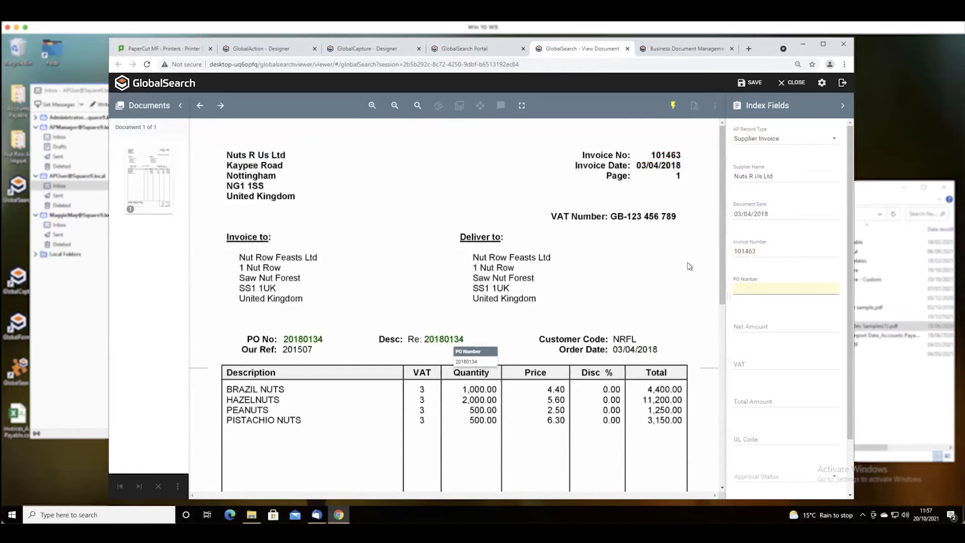
left_click_drag(721, 266, 721, 445)
left_click(663, 365)
left_click(668, 385)
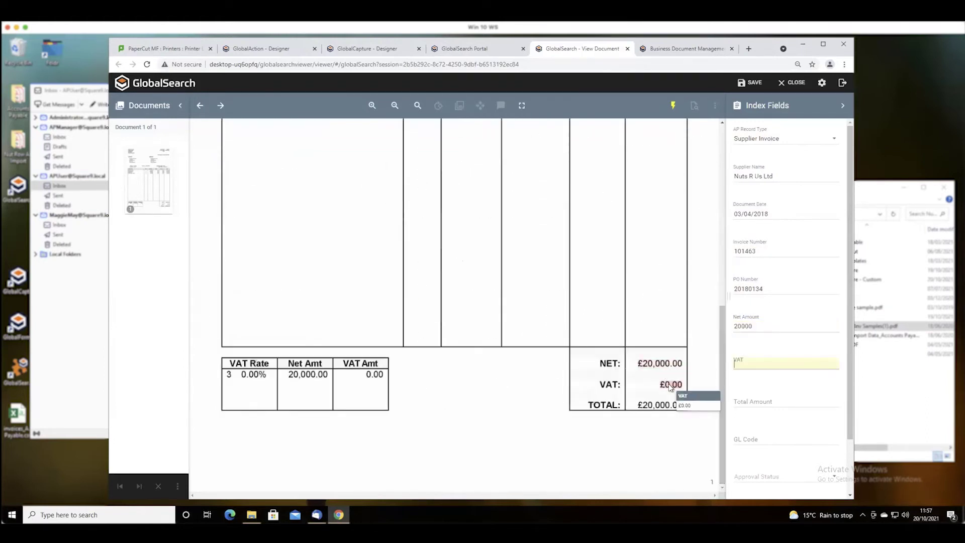
left_click(668, 404)
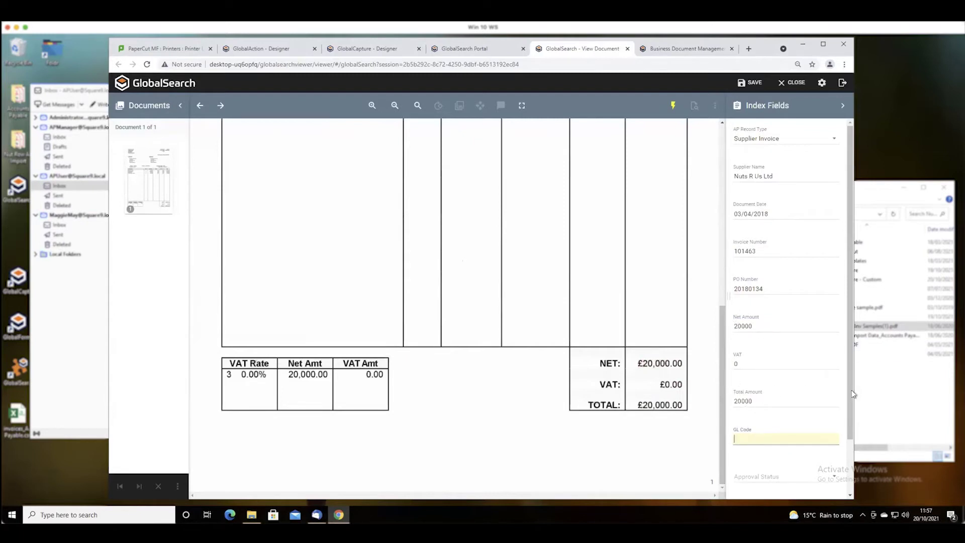
type("5100")
scroll(848, 417, "down", 2)
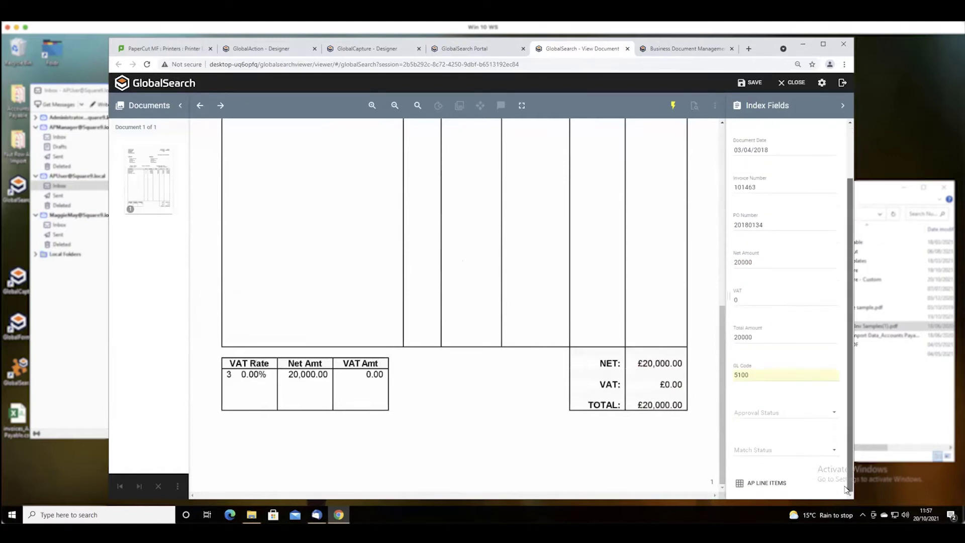
- Set the Approval Status to Pending and bring up the AP line items grid
left_click(813, 416)
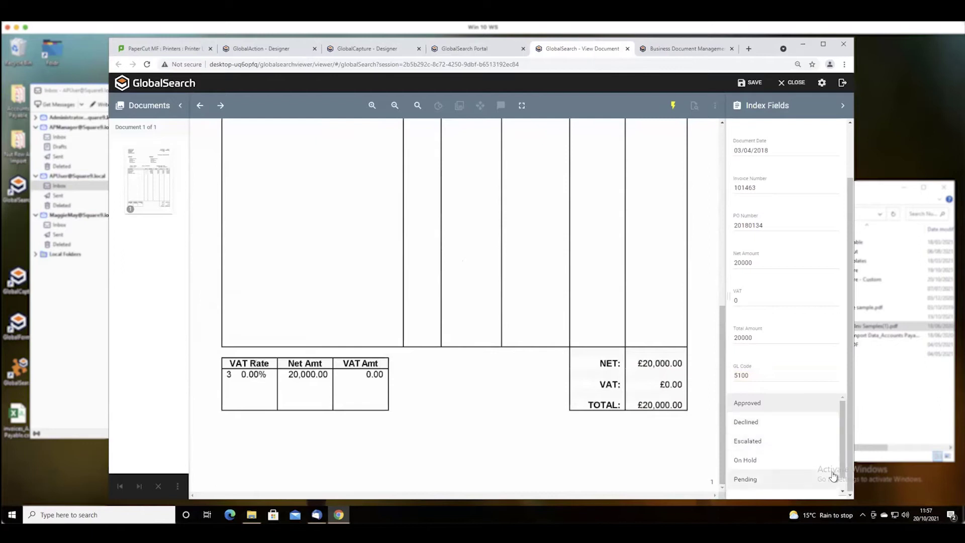
left_click_drag(841, 472, 839, 482)
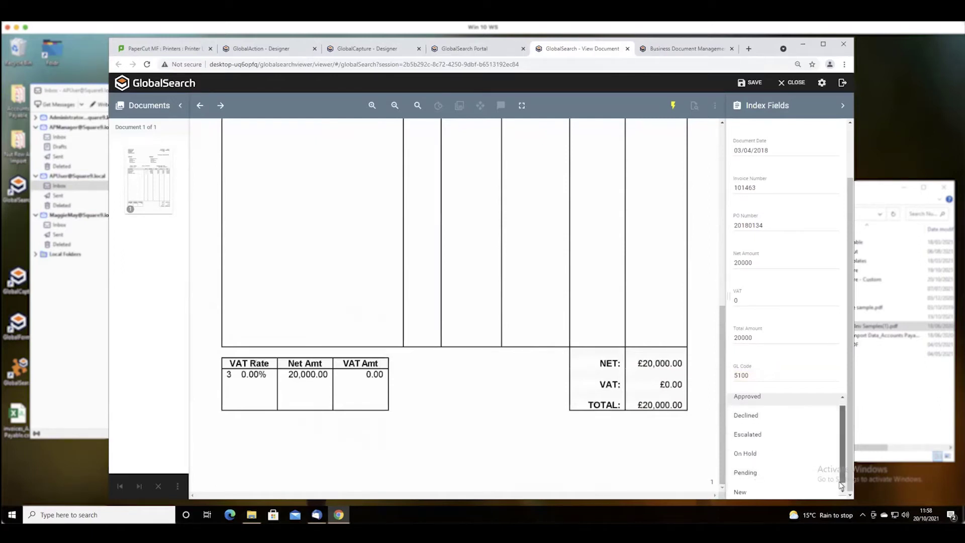
left_click(748, 466)
left_click(764, 483)
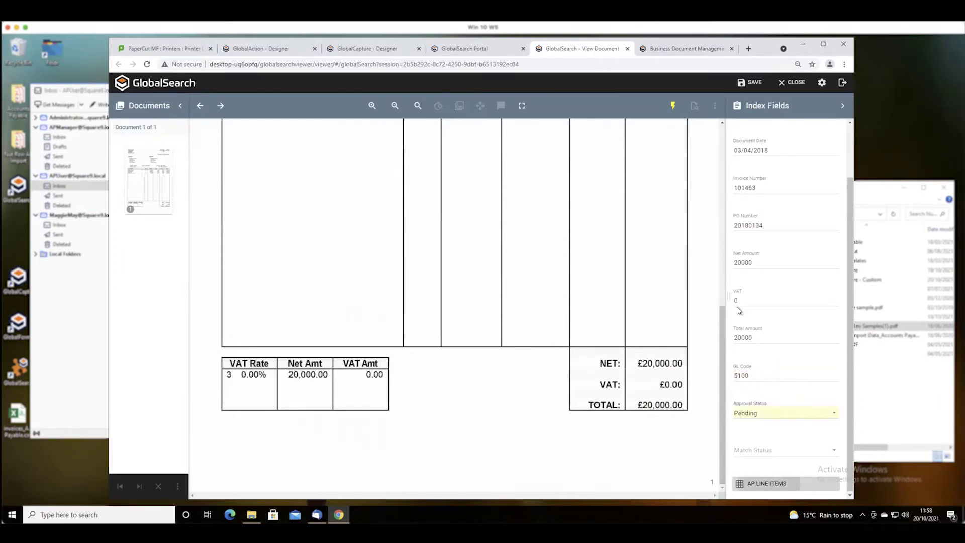
left_click_drag(722, 332, 724, 192)
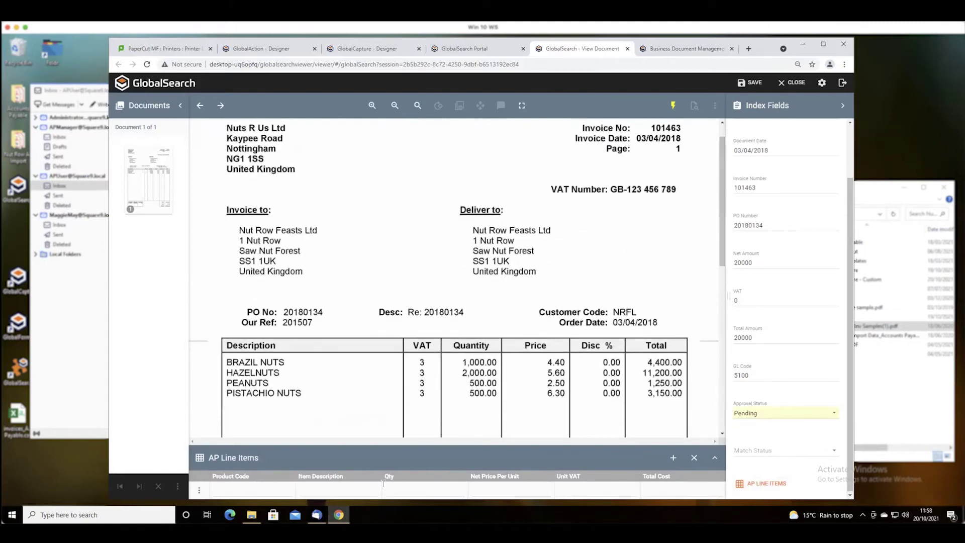
- Fill the line items' descriptions, quantities and unit prices from the invoice's four nut lines
left_click(355, 490)
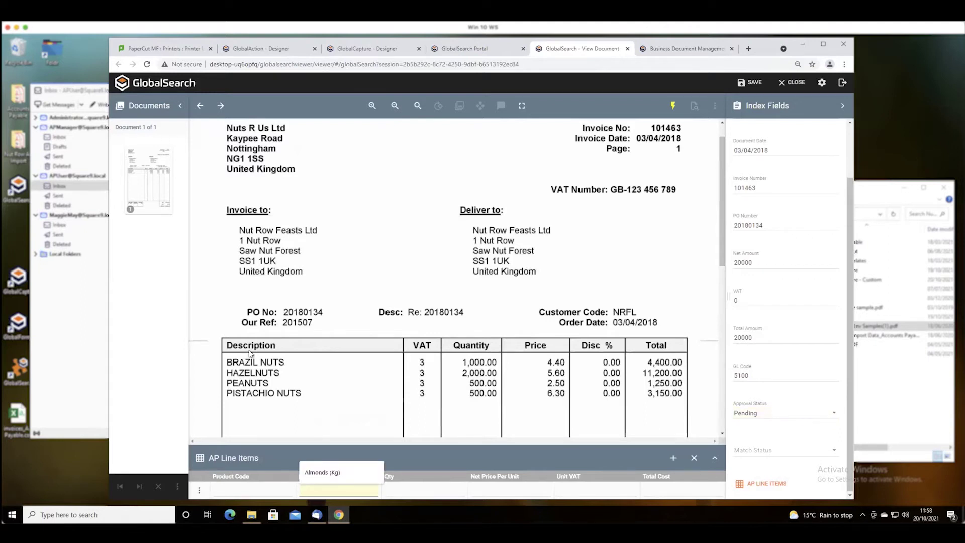
left_click(331, 390)
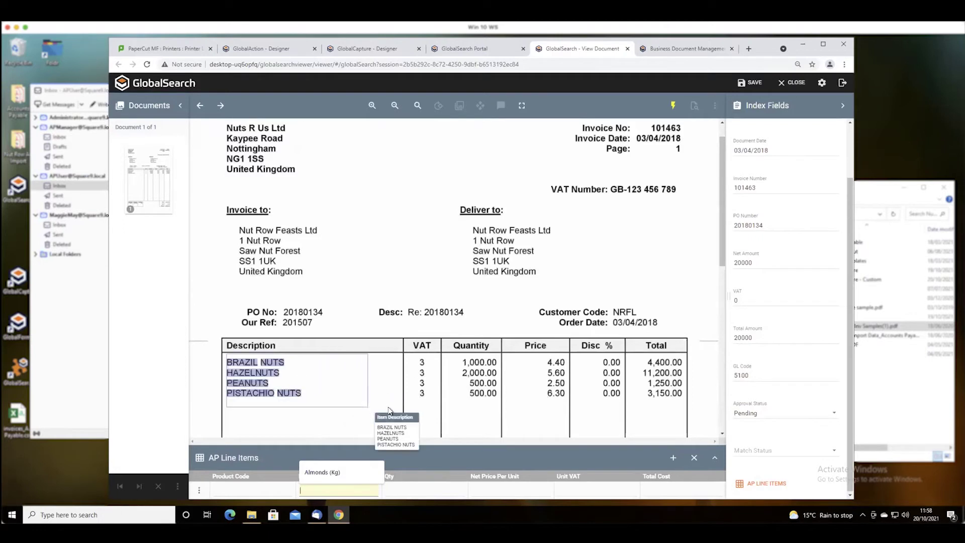
left_click(383, 411)
left_click(495, 397)
left_click(515, 430)
left_click(566, 375)
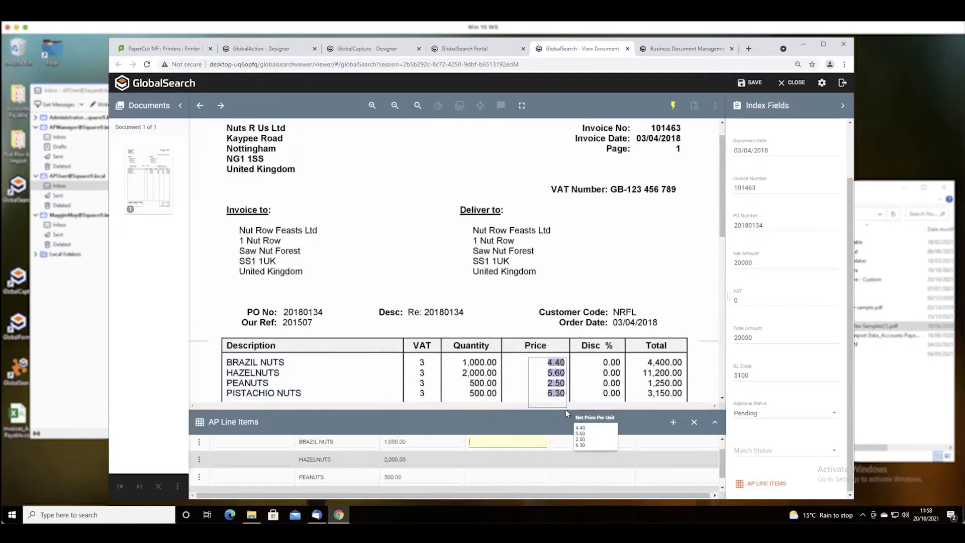
left_click(588, 430)
- Fill the discount and total cost columns, then save and close the invoice
left_click(609, 376)
left_click(632, 431)
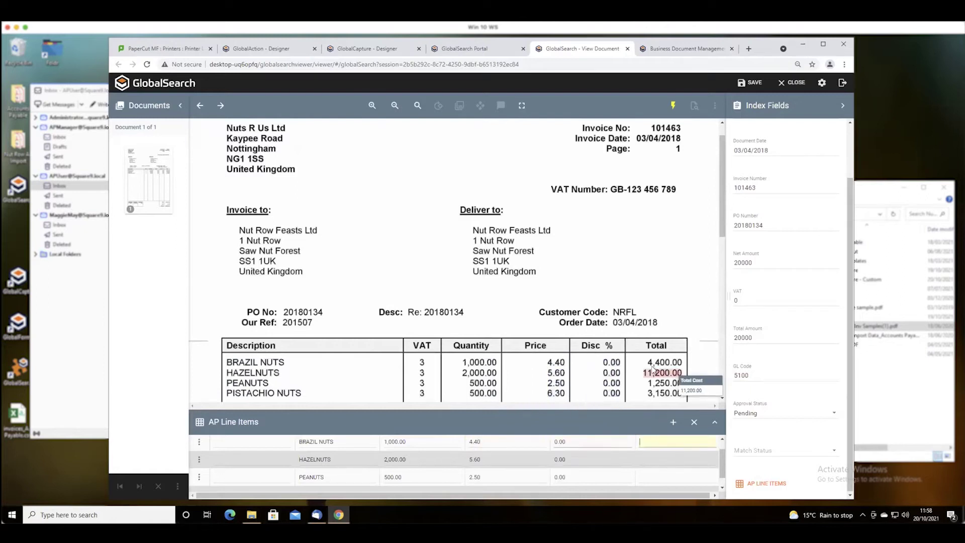
left_click(663, 382)
left_click(705, 431)
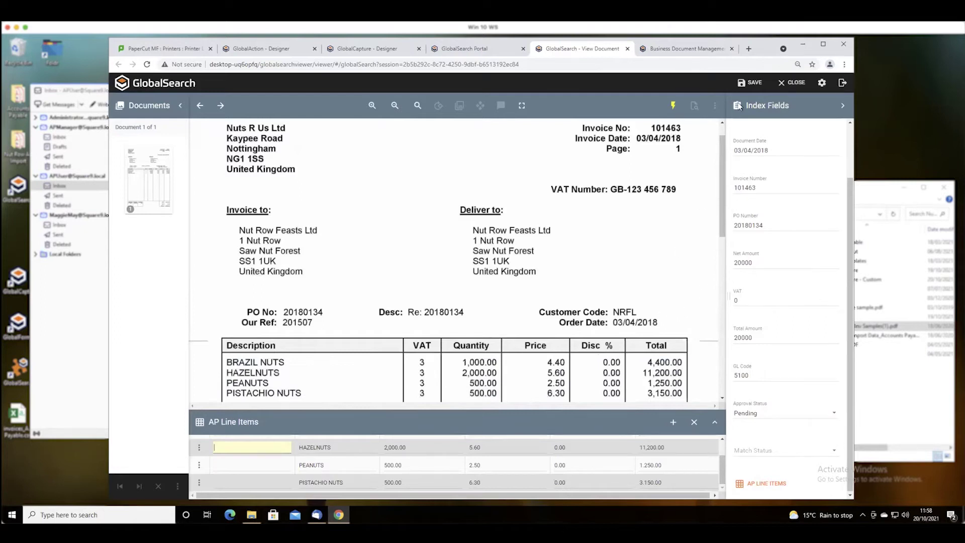
left_click(744, 83)
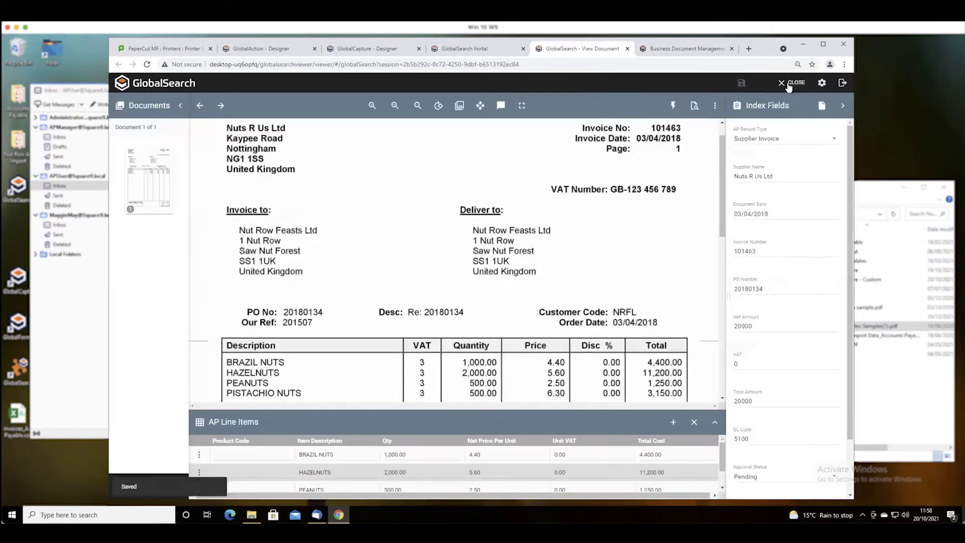
left_click(788, 84)
- Refresh, search the Accounts Payable archive and open the saved Nuts R Us invoice
left_click(395, 108)
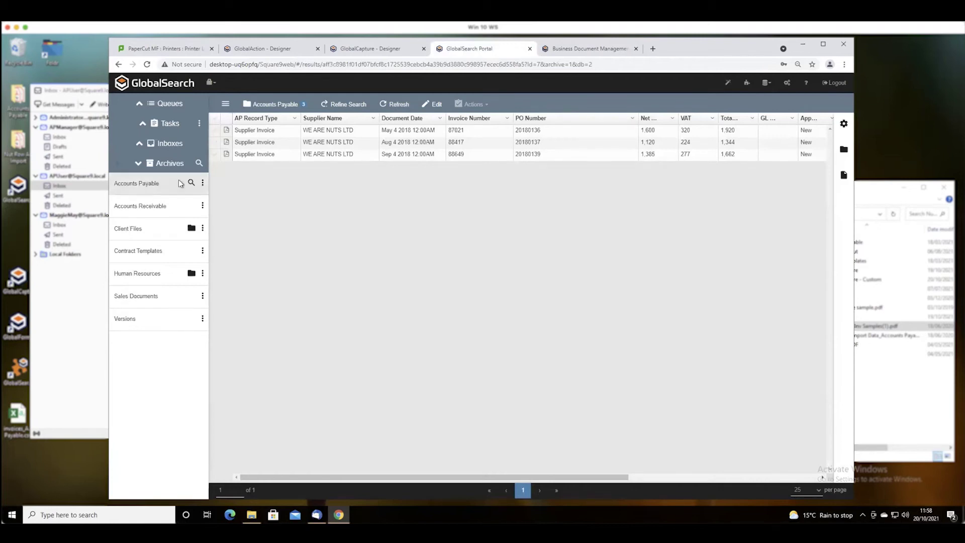
left_click(147, 187)
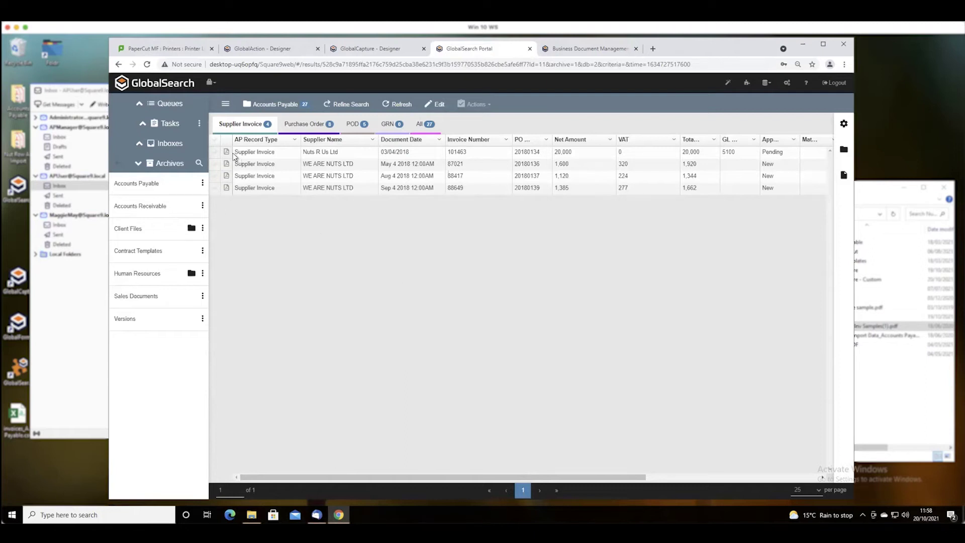
mouse_move(227, 152)
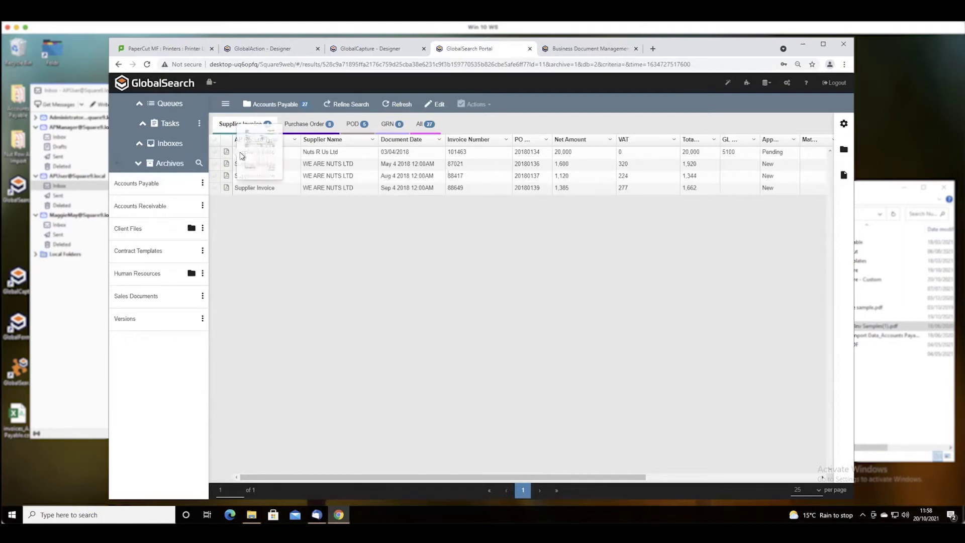
left_click(240, 152)
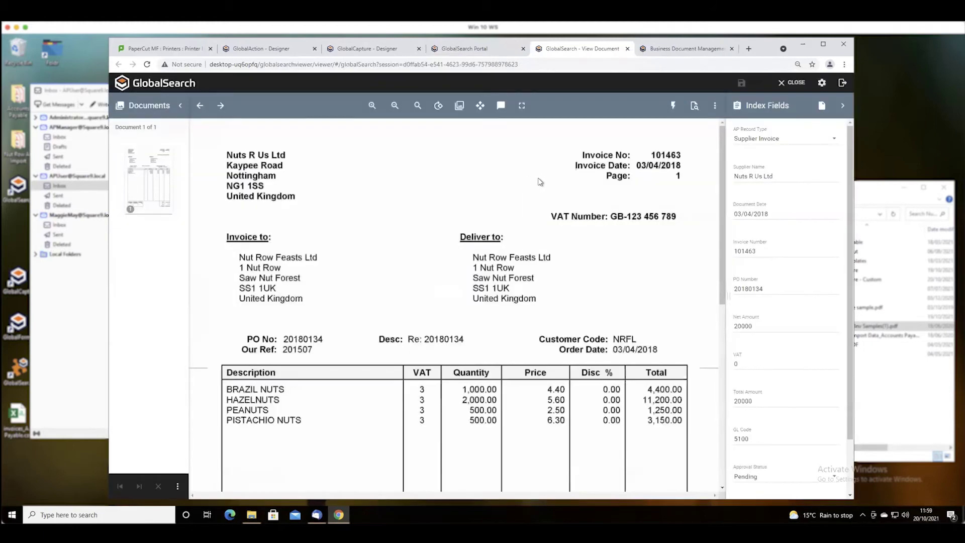
- Run the 3 Way PO Number Match saved search and open the POD packing slip for PO 20180134
left_click(696, 107)
left_click(715, 106)
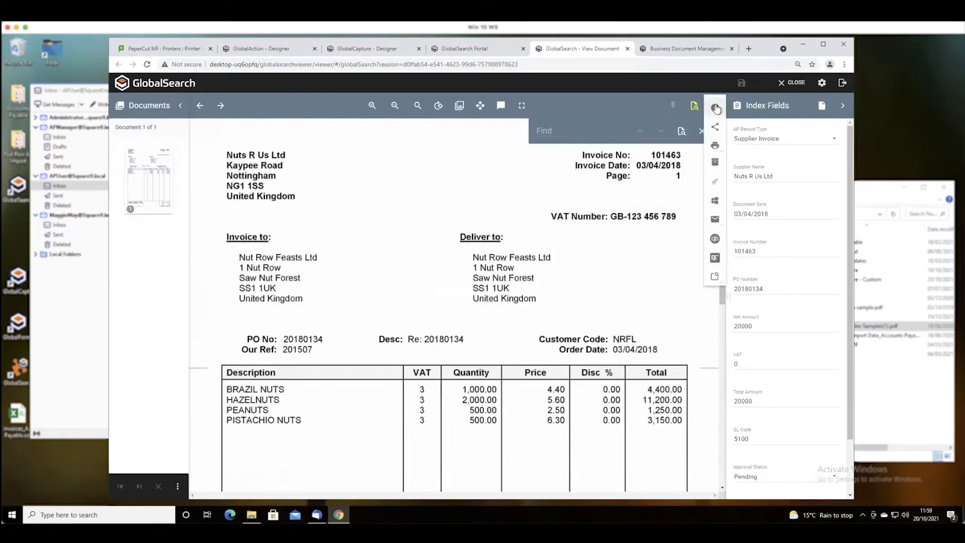
left_click(715, 276)
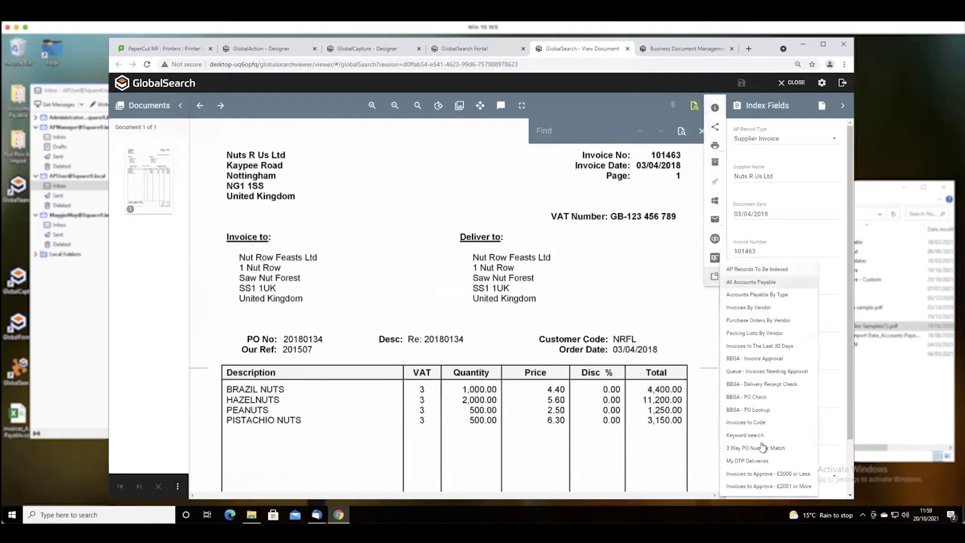
left_click(762, 447)
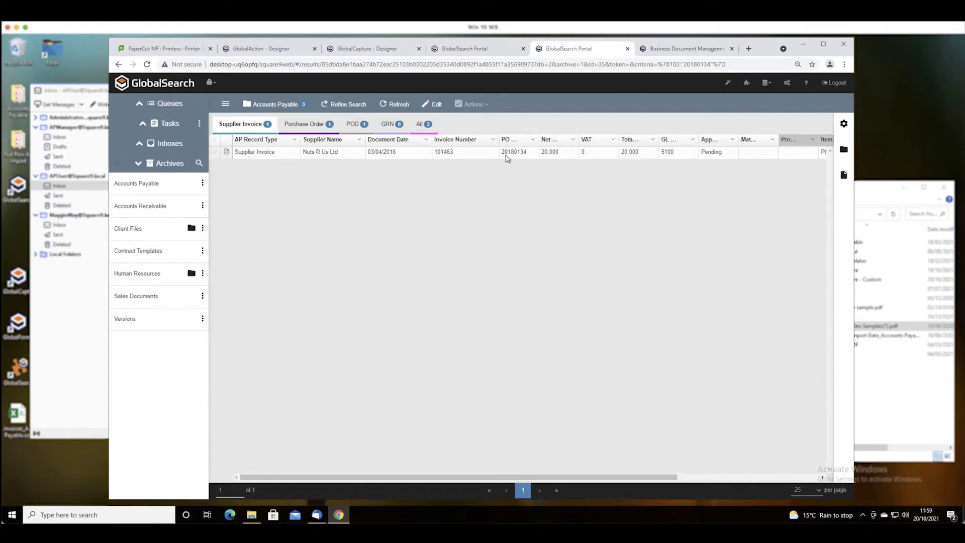
left_click(307, 124)
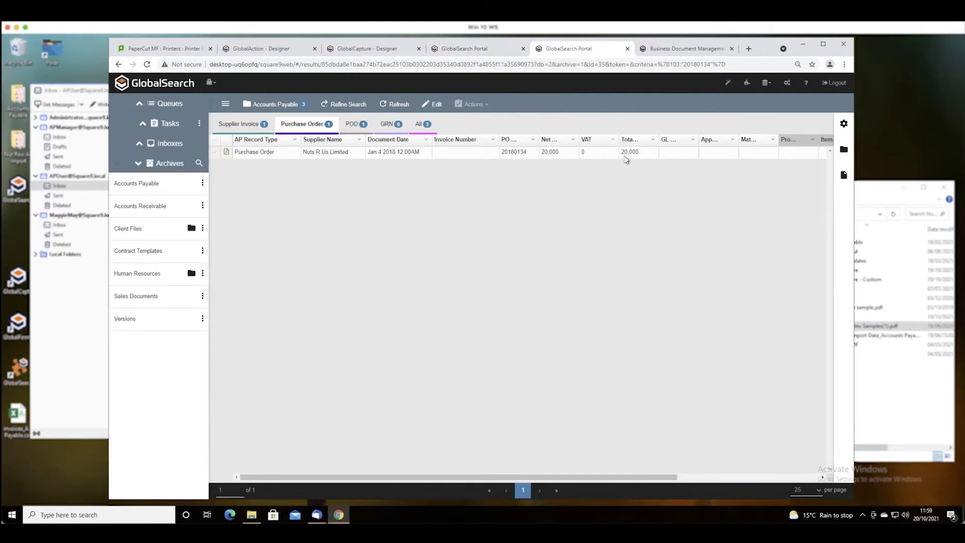
left_click(354, 126)
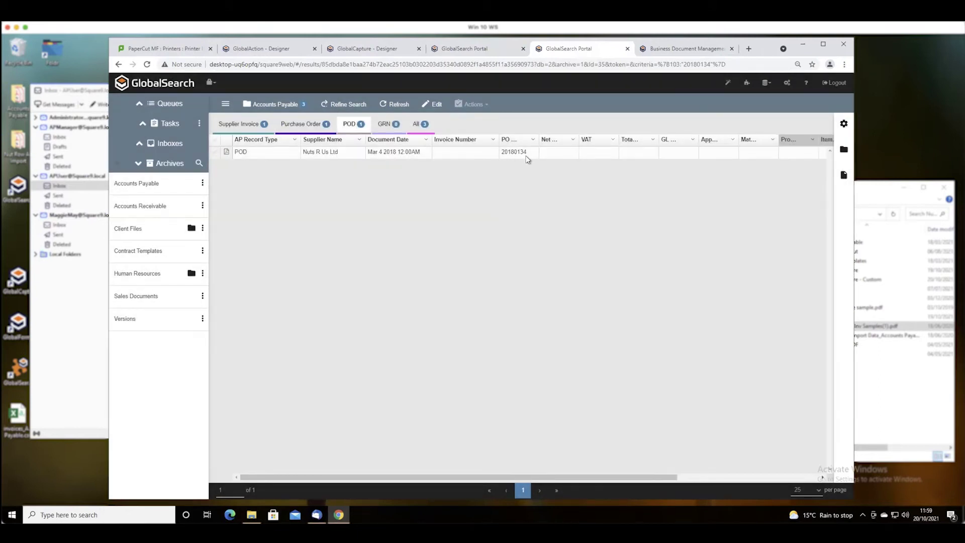
left_click(226, 154)
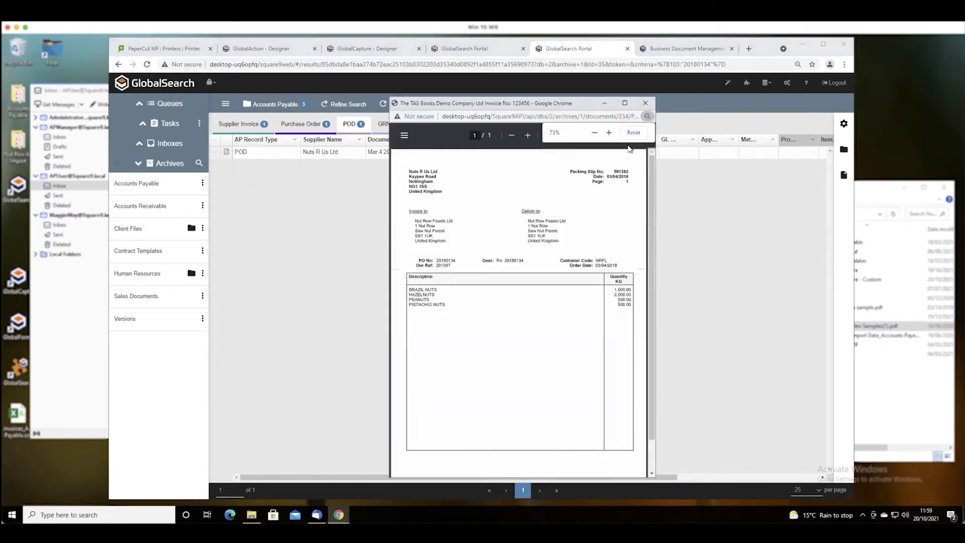
- Close the packing slip, review all PO 20180134 matches, and open a new incognito window
left_click(645, 103)
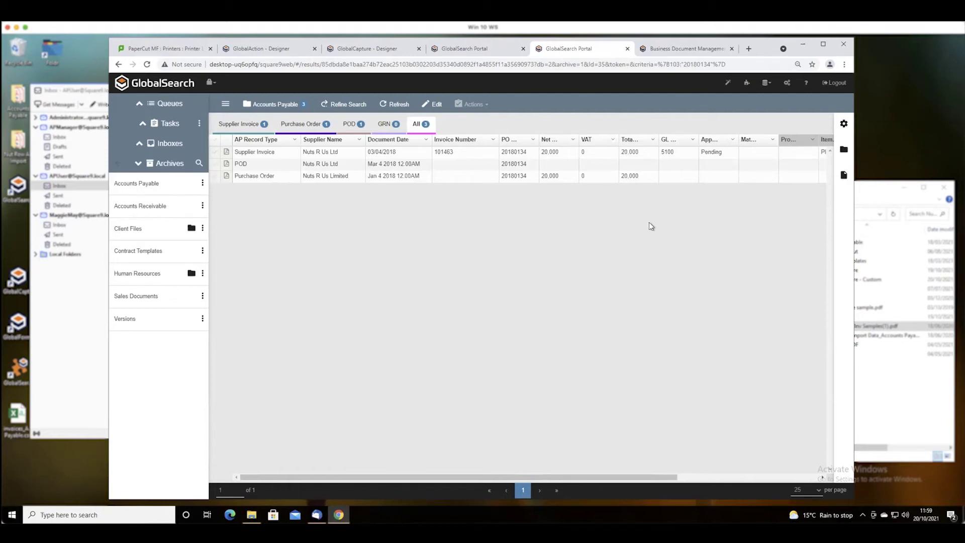
left_click_drag(635, 477, 572, 496)
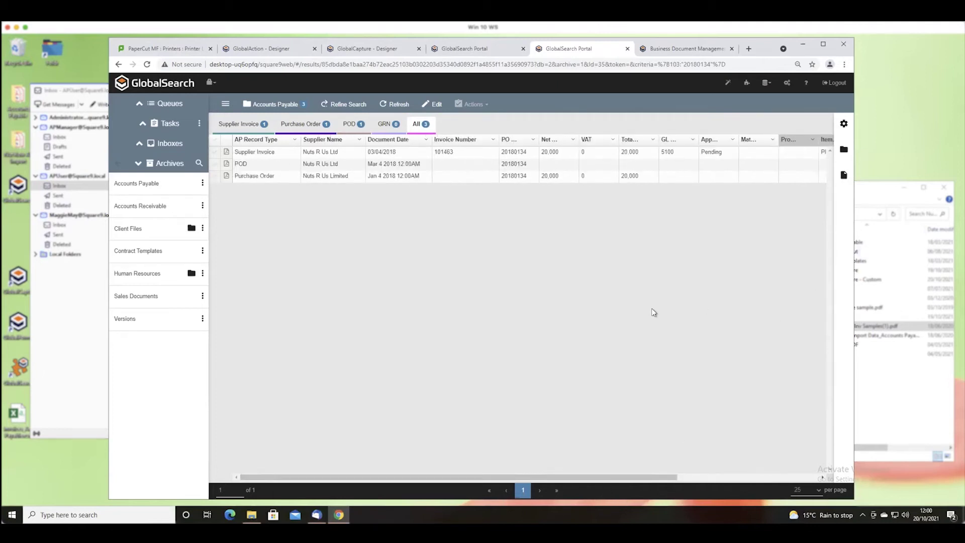
left_click(844, 64)
left_click(794, 99)
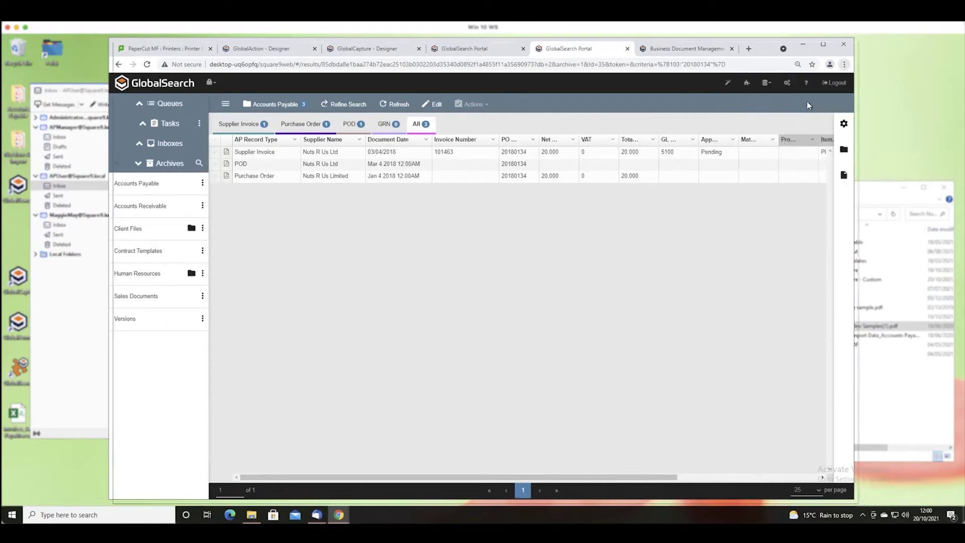
- Load the GlobalSearch web address in the incognito window and sign in as a different user
type("local")
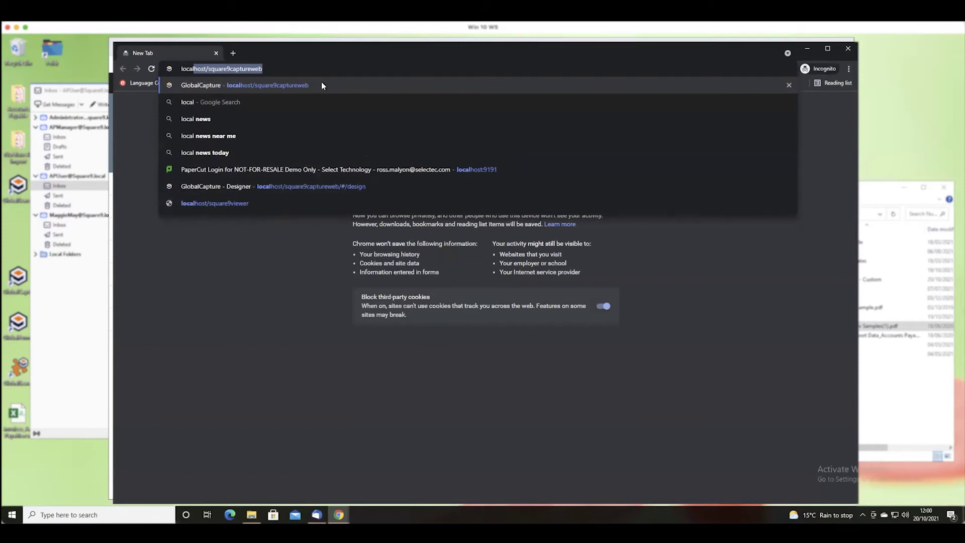
type("host/square9ca")
key("BackSpace")
key("BackSpace")
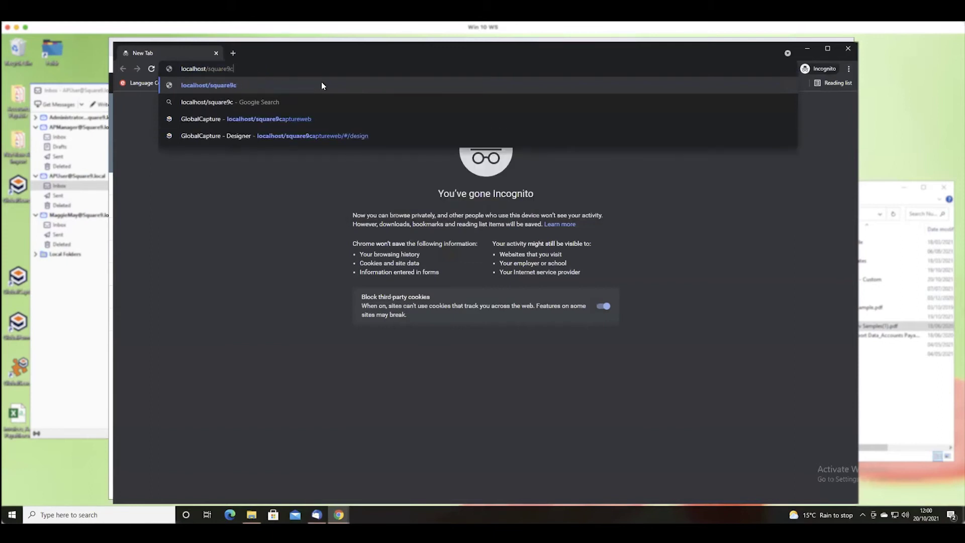
type("web")
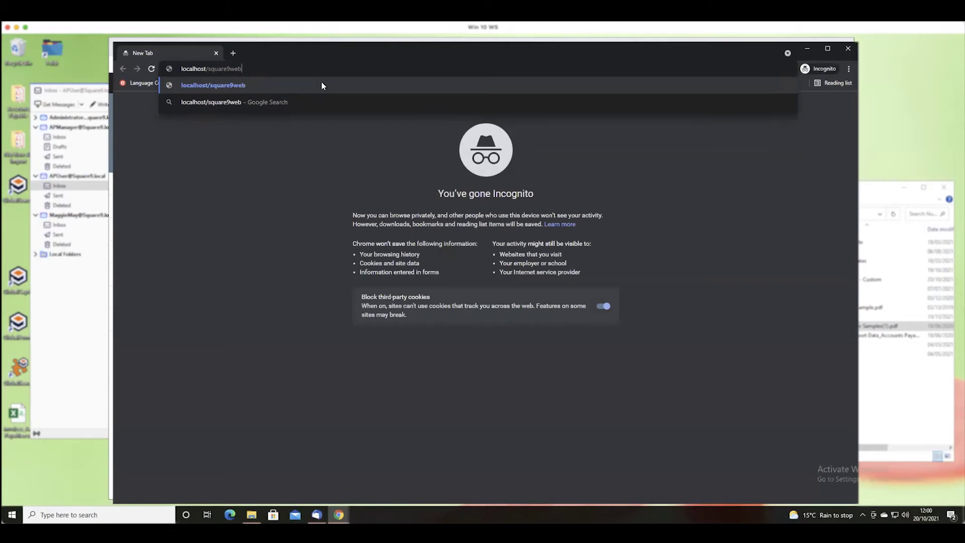
key("Return")
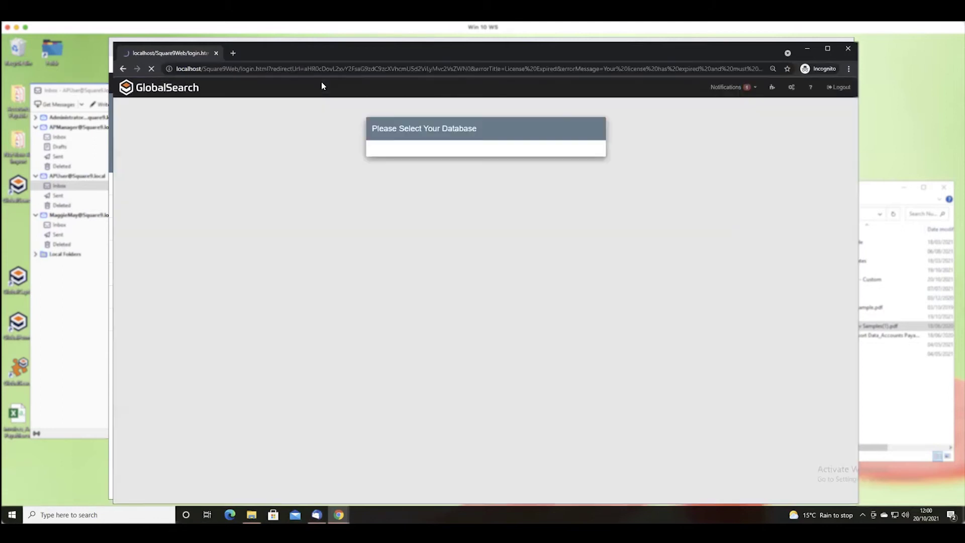
left_click(479, 169)
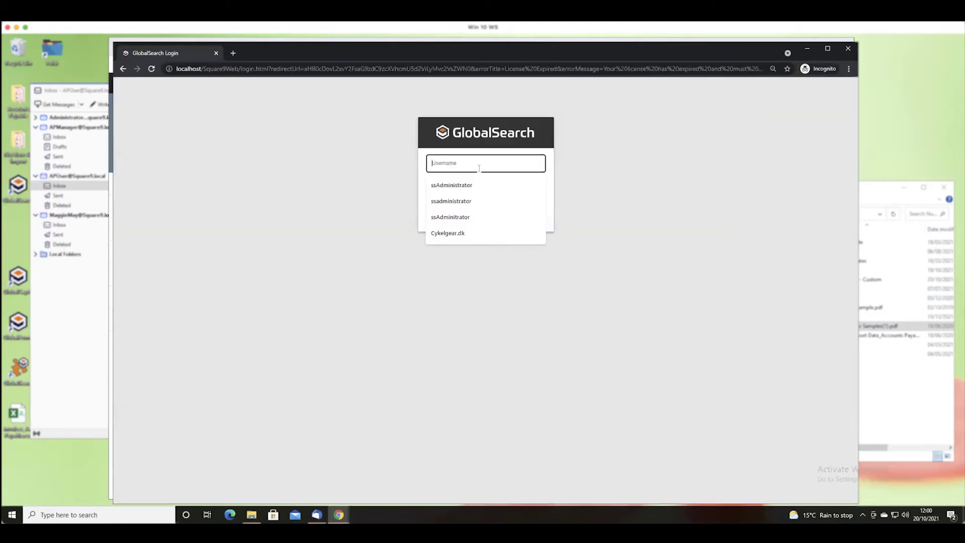
type("Maggie May")
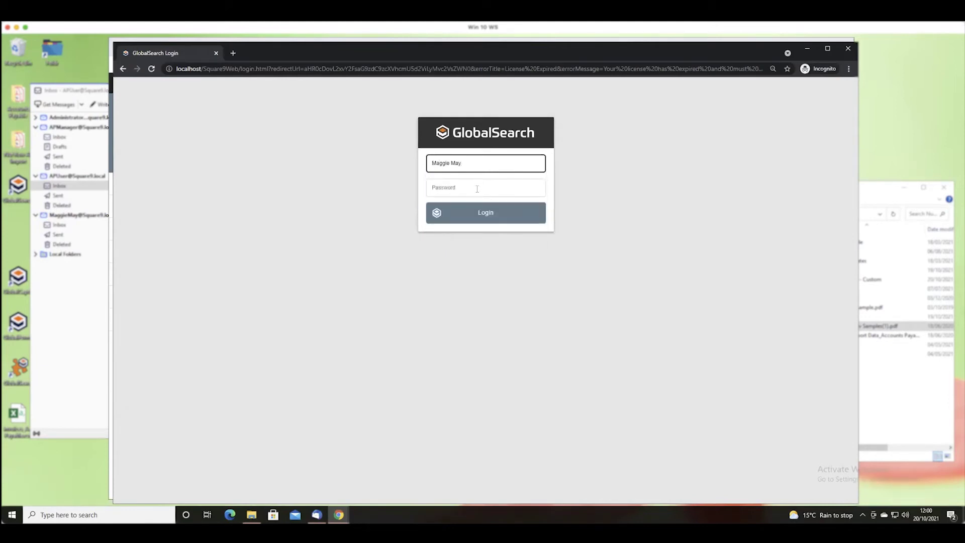
left_click(477, 189)
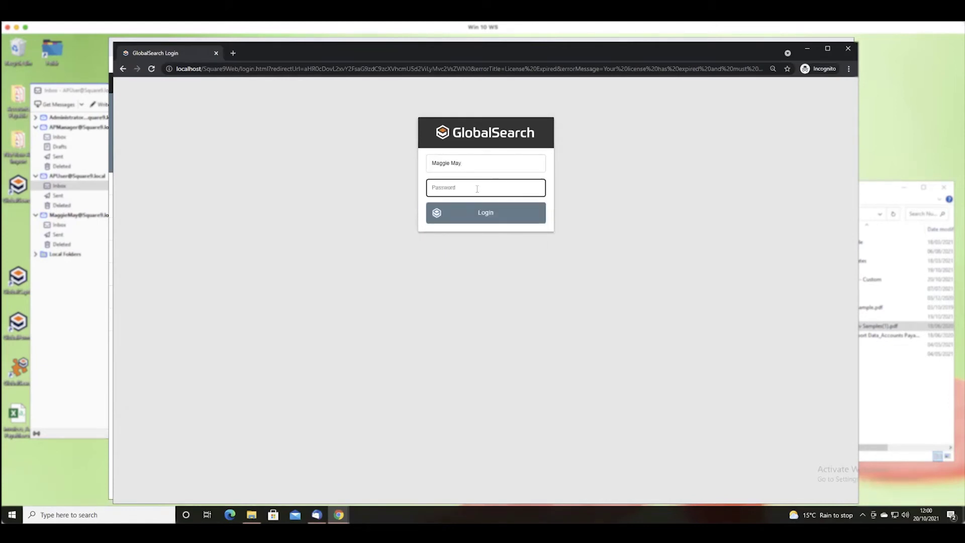
type("•")
key("Return")
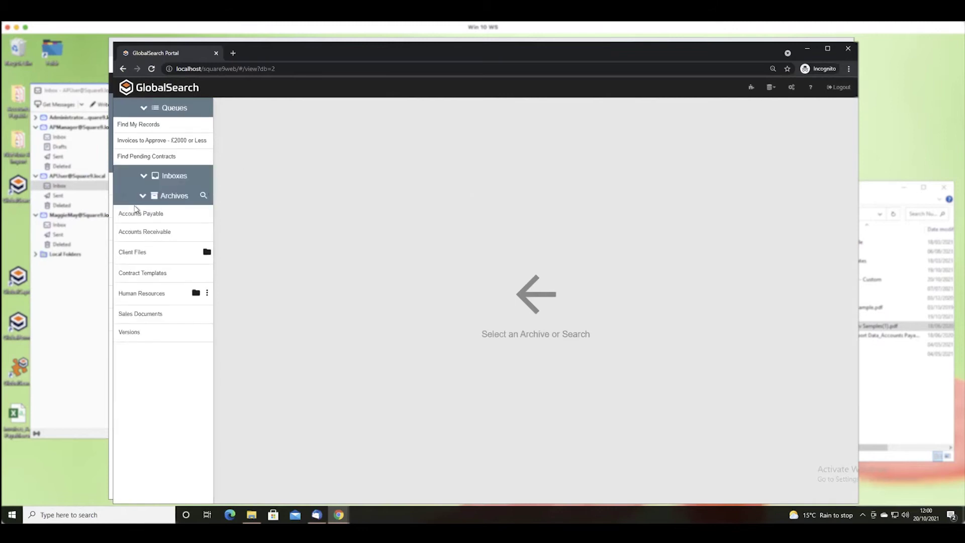
- Check that the Invoices to Approve - £2000 or Less queue is empty, then return to the main Accounts Payable window
left_click(142, 195)
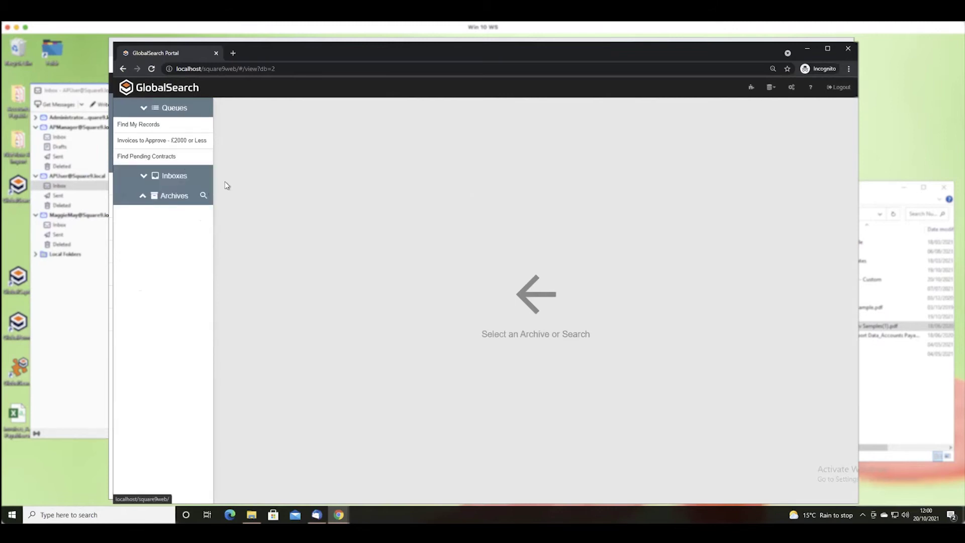
left_click(169, 143)
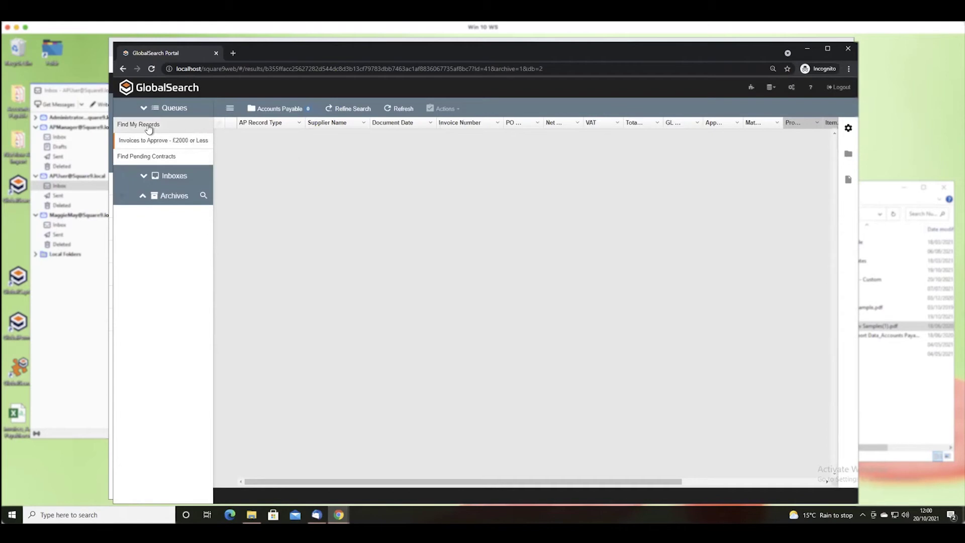
left_click_drag(312, 56, 361, 81)
left_click(136, 87)
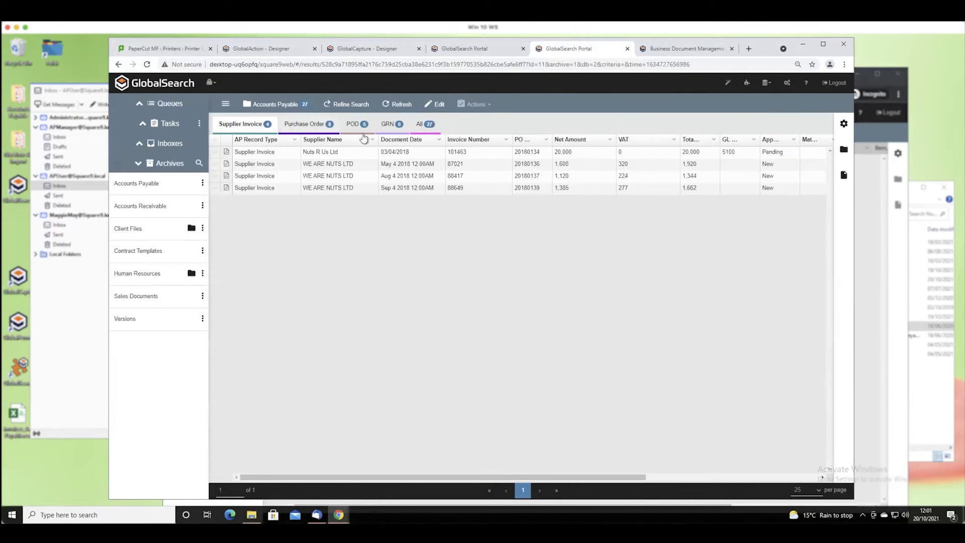
- Change the three New supplier invoices' approval status to Pending
left_click(436, 104)
left_click(791, 168)
left_click(792, 168)
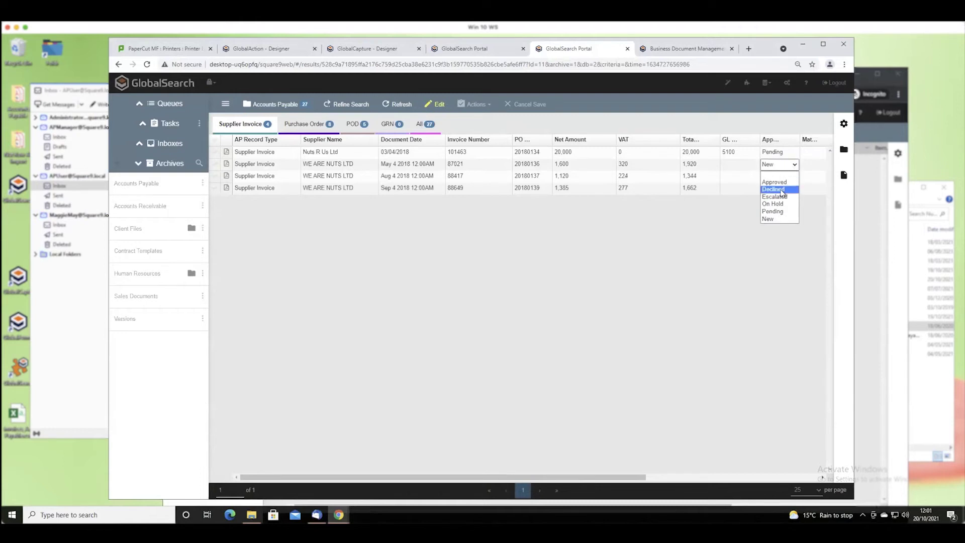
left_click(778, 212)
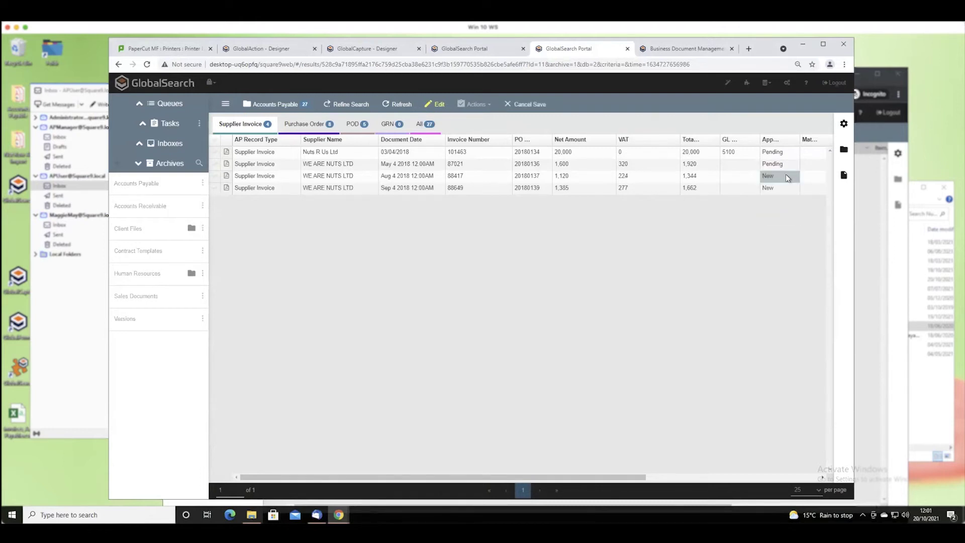
left_click(787, 177)
left_click(782, 225)
left_click(786, 193)
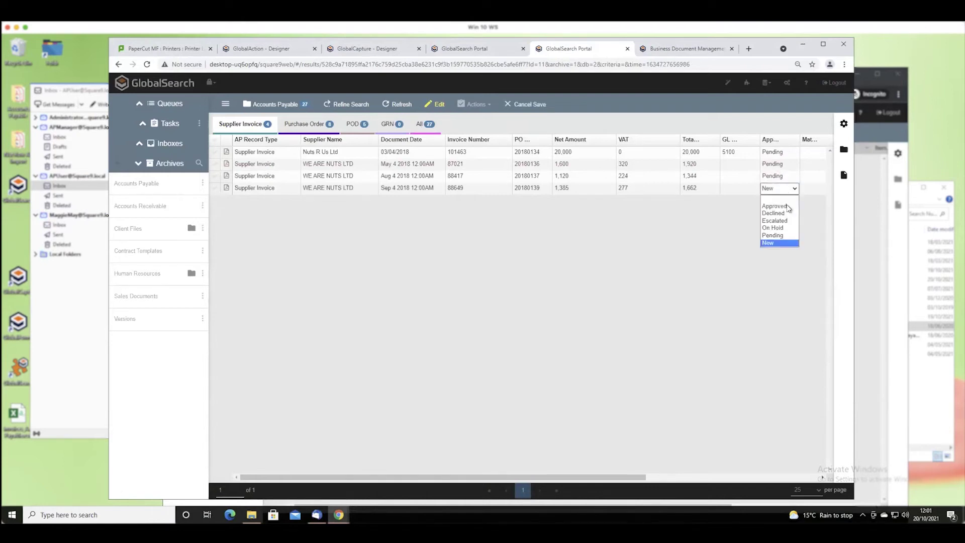
left_click(777, 235)
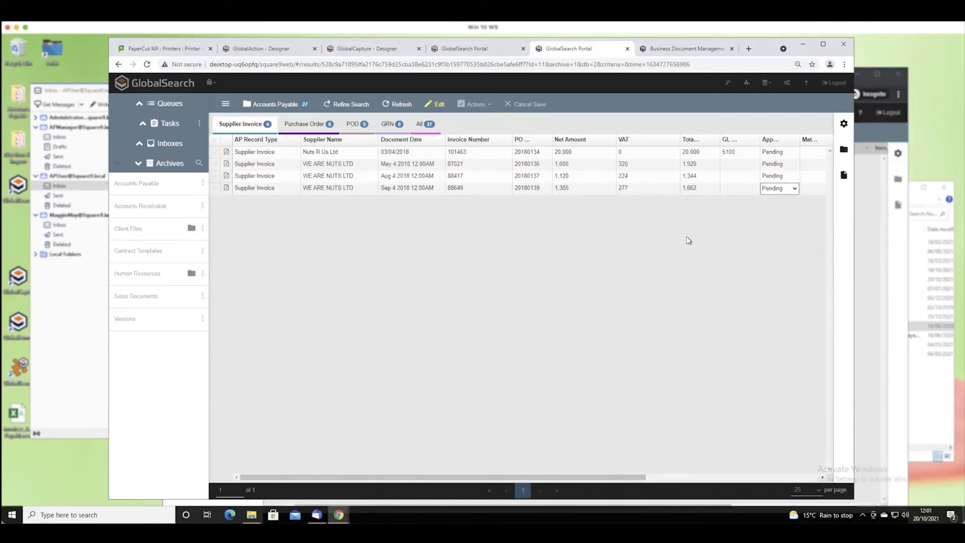
- Save the status changes and refresh the incognito approval queue to confirm the three invoices appear
left_click(530, 177)
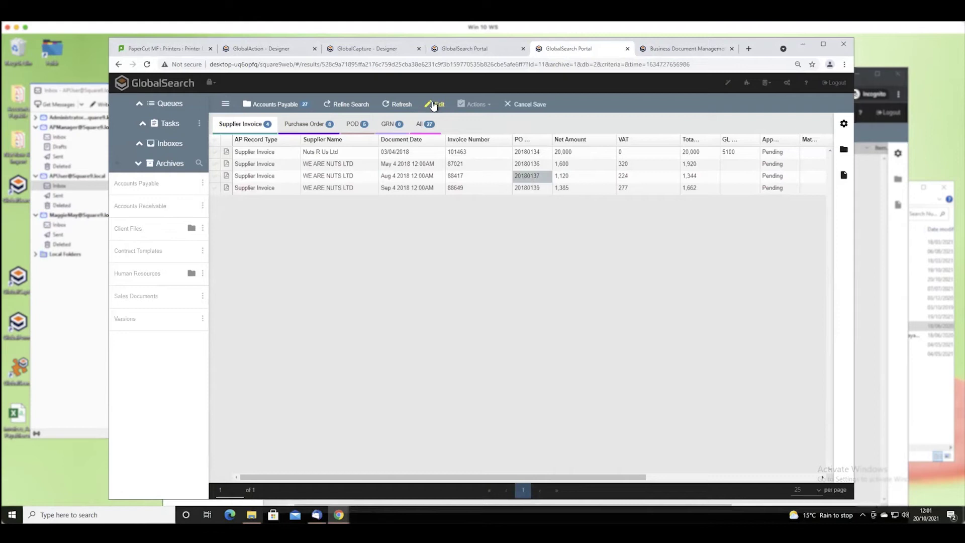
left_click(433, 104)
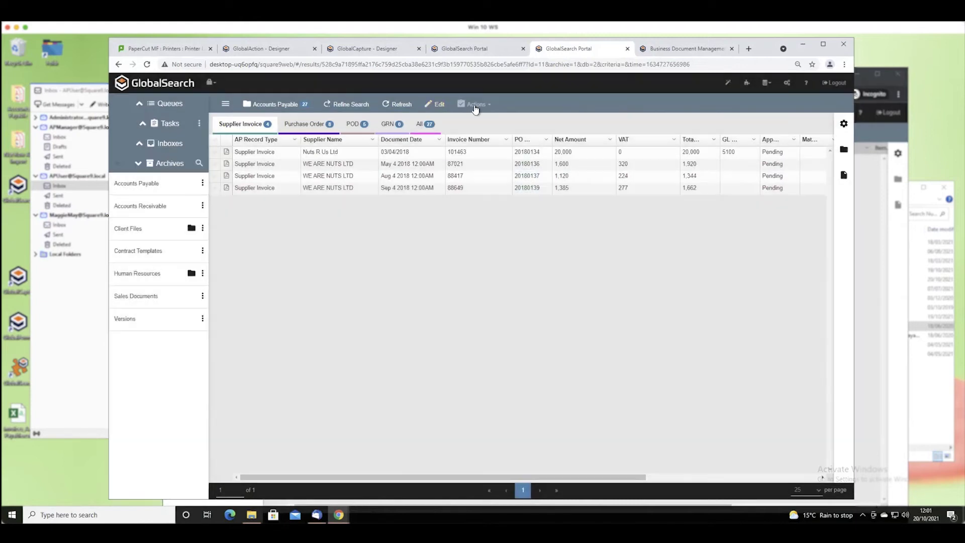
left_click(874, 132)
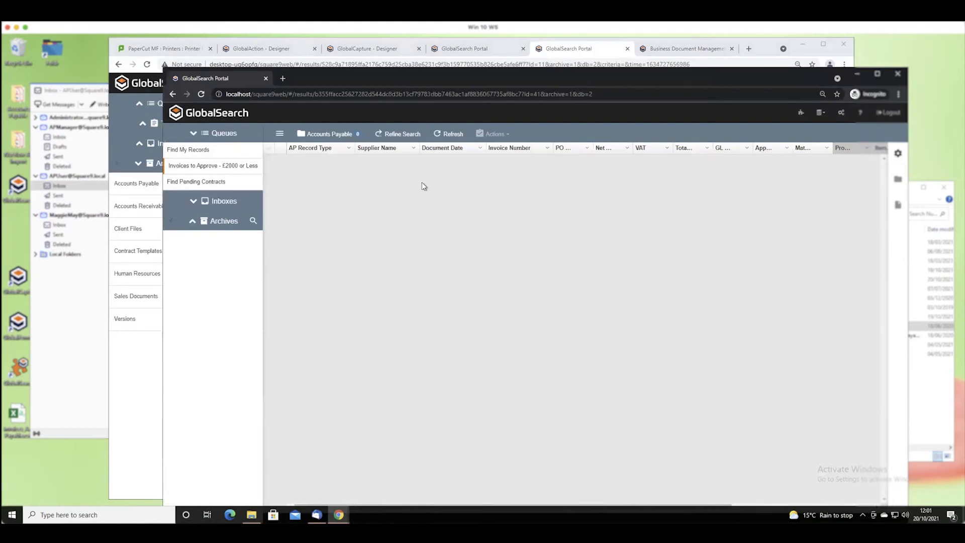
left_click(442, 135)
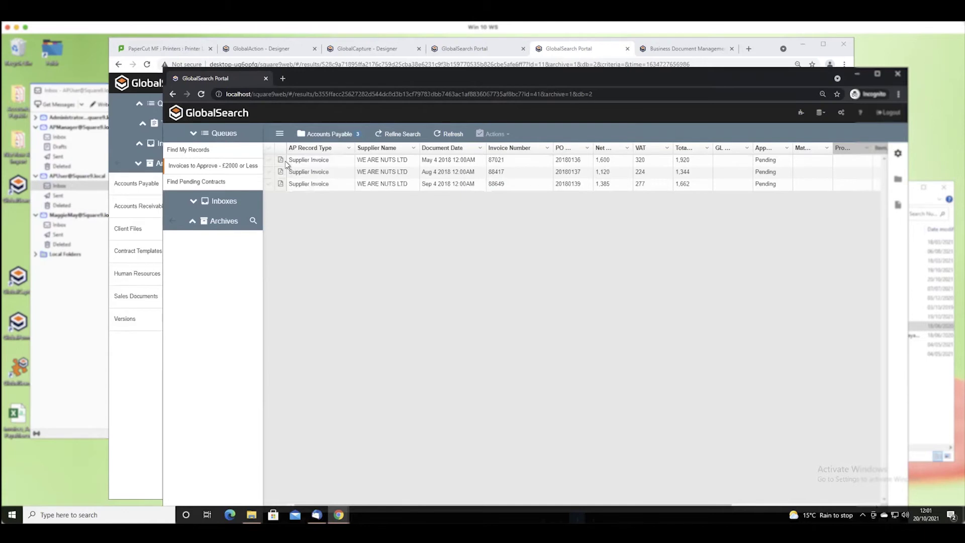
- Preview the first queued WE ARE NUTS LTD invoice in the approval queue
mouse_move(281, 161)
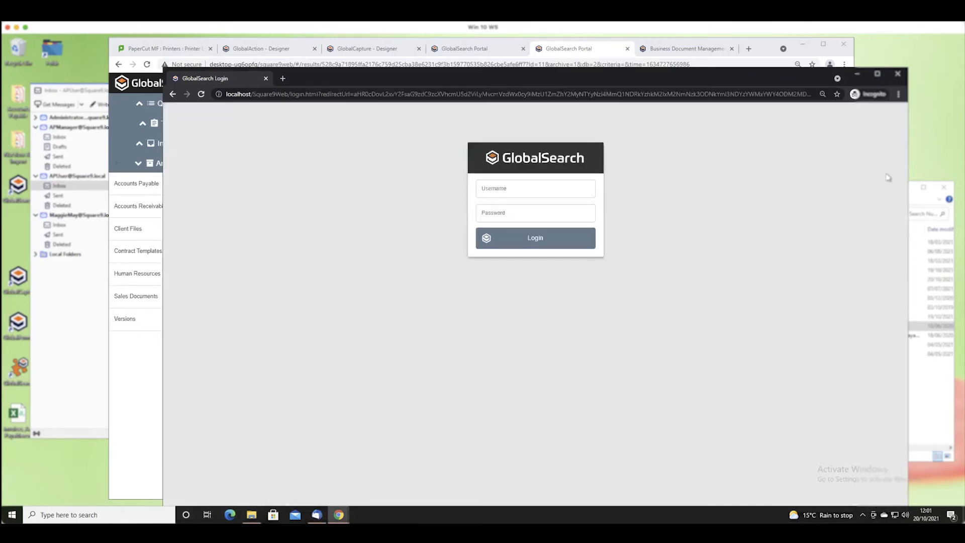
- Try signing in with the AP manager username and password, retrying after the permissions error
left_click(539, 192)
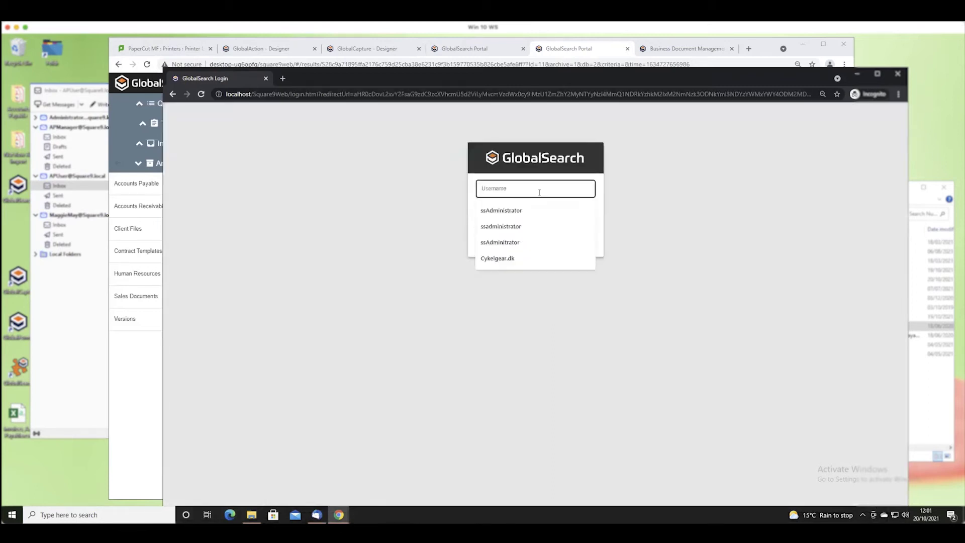
type("AP Manger")
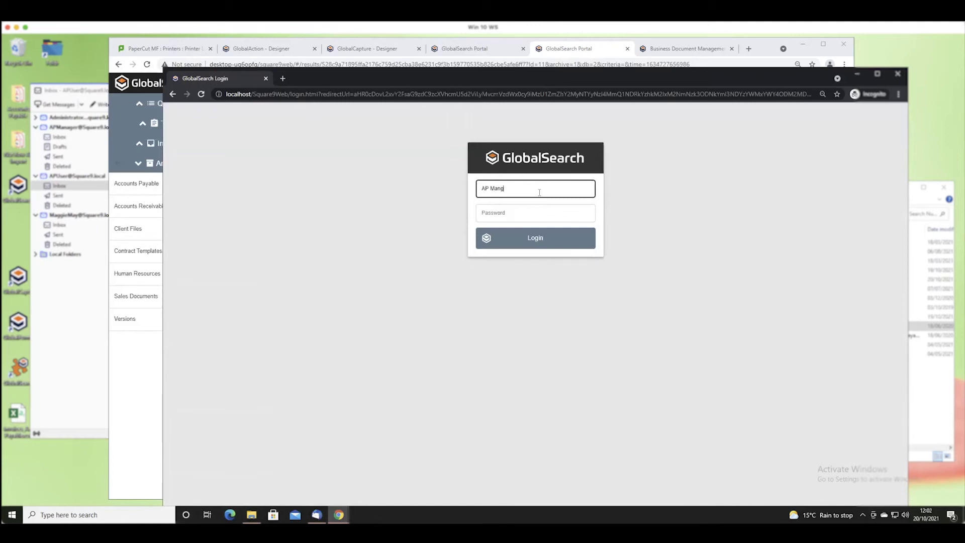
left_click(504, 190)
type("ager")
left_click(504, 211)
type("p")
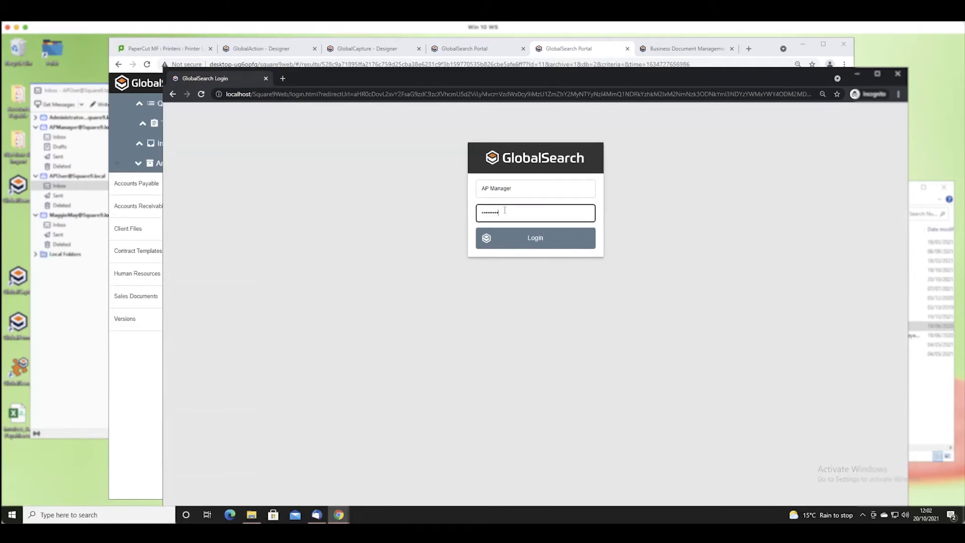
left_click(564, 239)
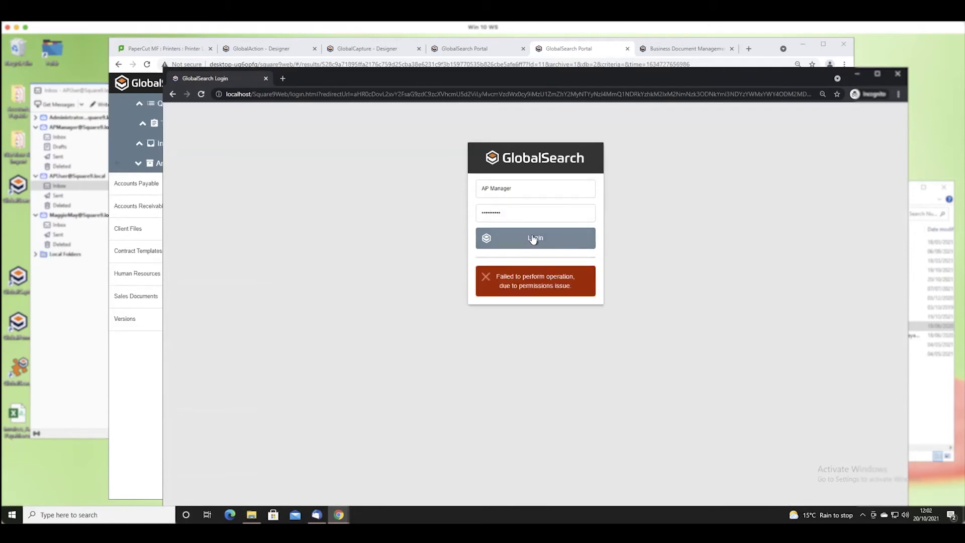
left_click(506, 211)
key("Return")
key("Return")
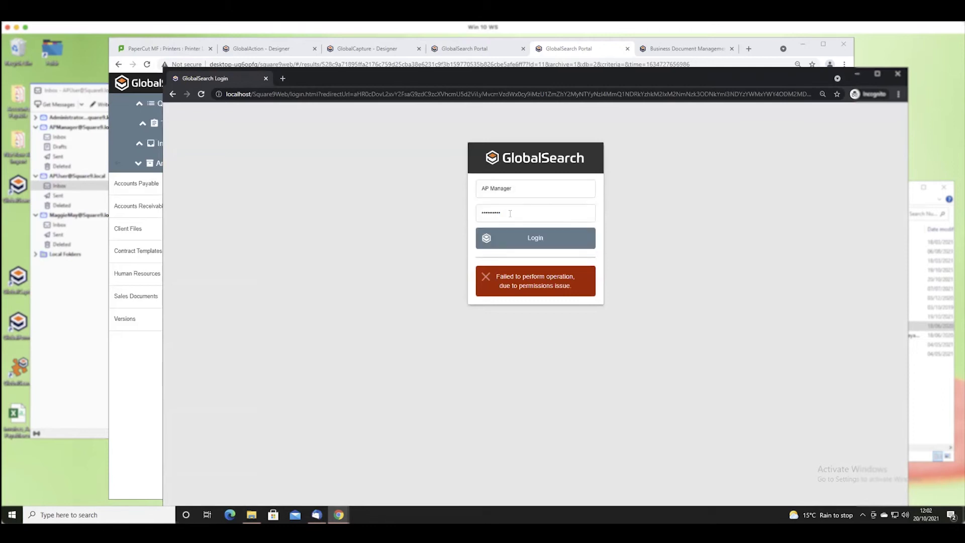
key("Return")
- Close the incognito login window and bring up Chrome's options menu
left_click(271, 95)
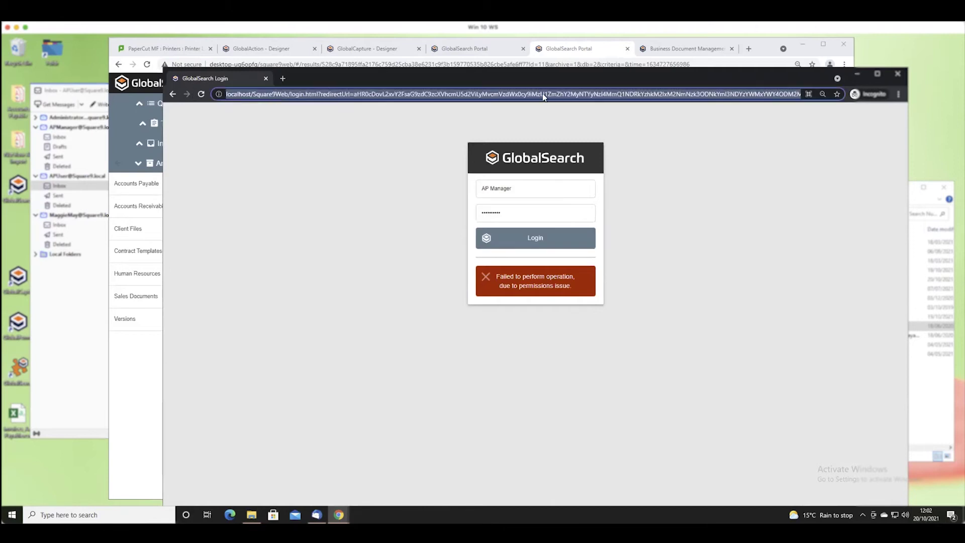
left_click(897, 74)
left_click(844, 64)
- Open a new incognito window at localhost/square9web
left_click(797, 101)
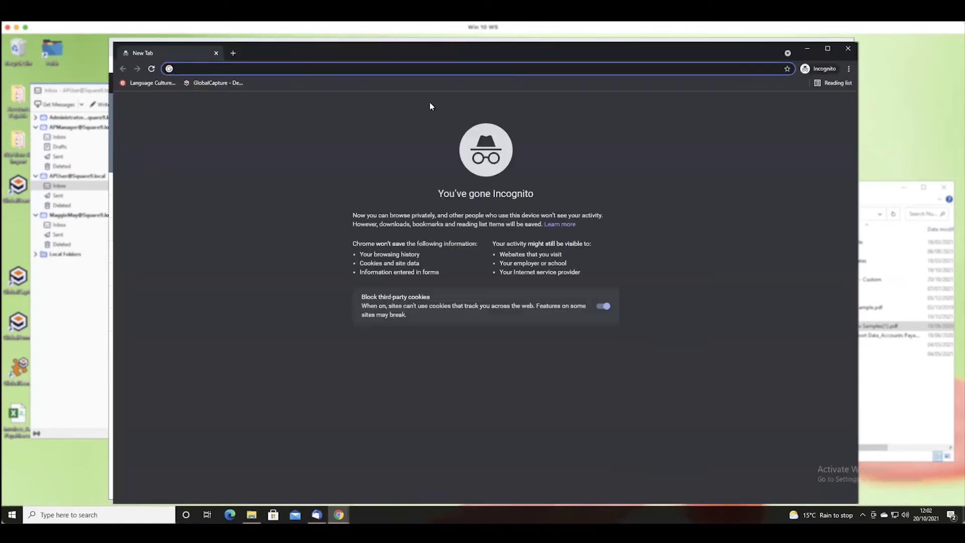
type("lo")
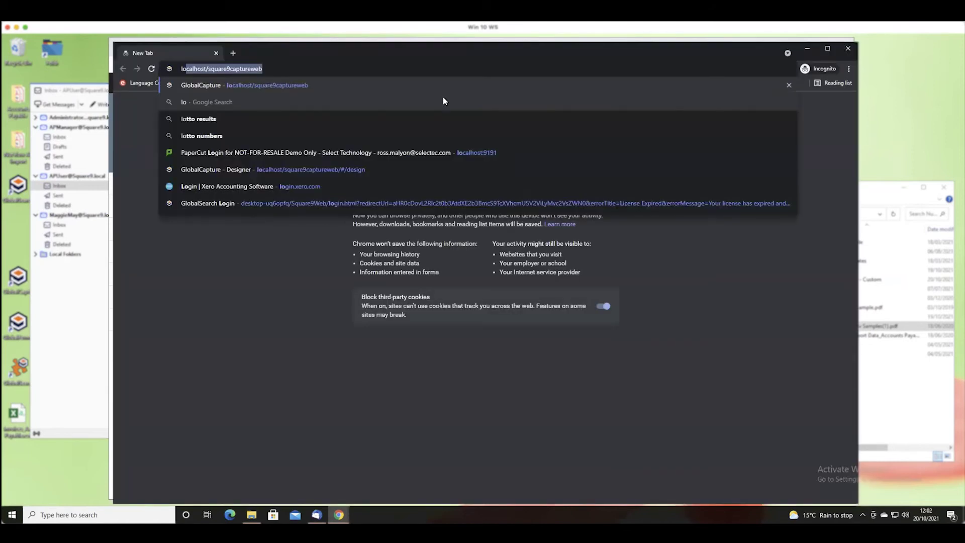
type("calhost/square9captu")
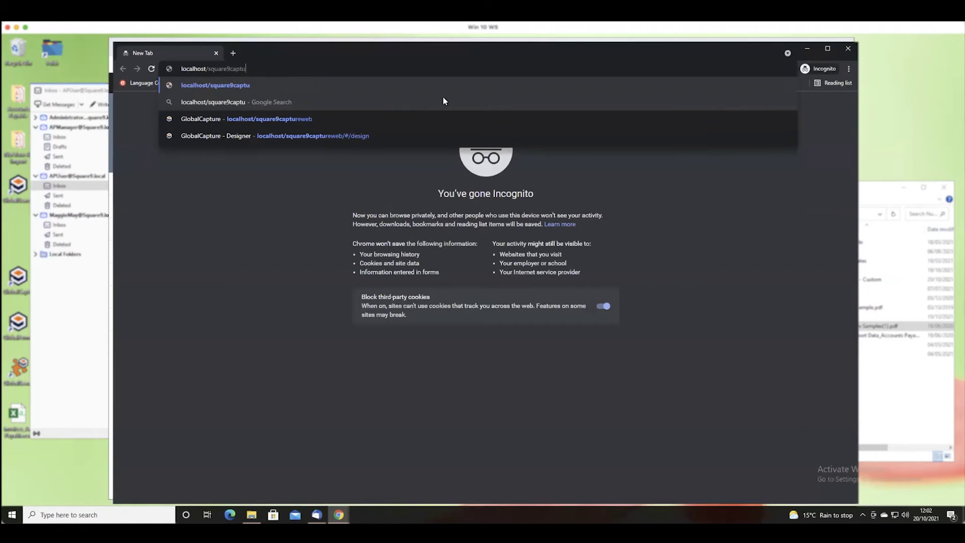
key("BackSpace")
key("BackSpace")
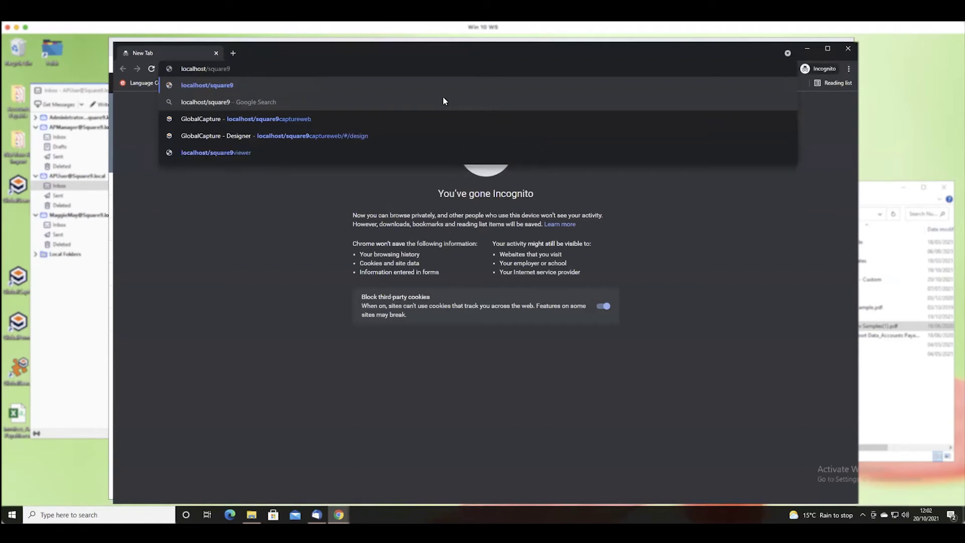
type("web")
key("Return")
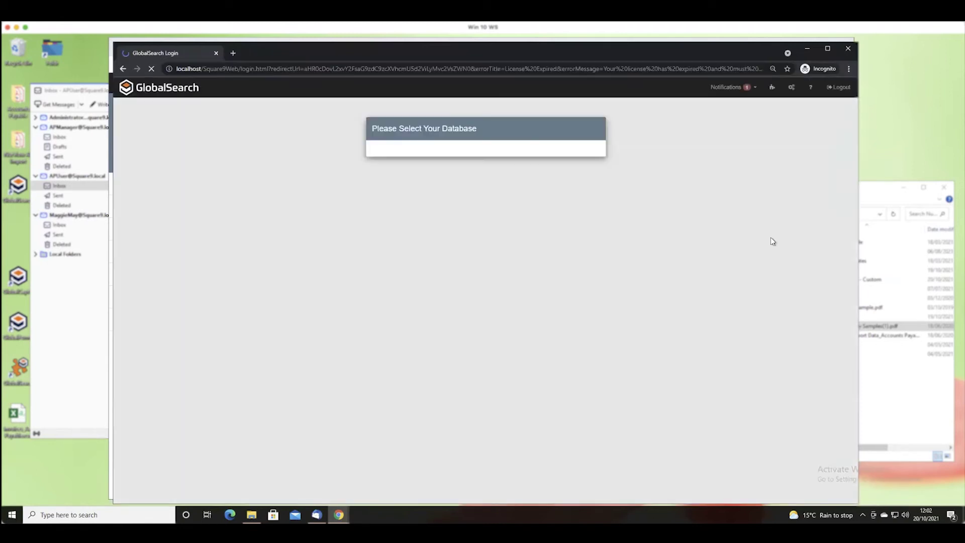
- Sign in as the AP manager with the account password
left_click(459, 163)
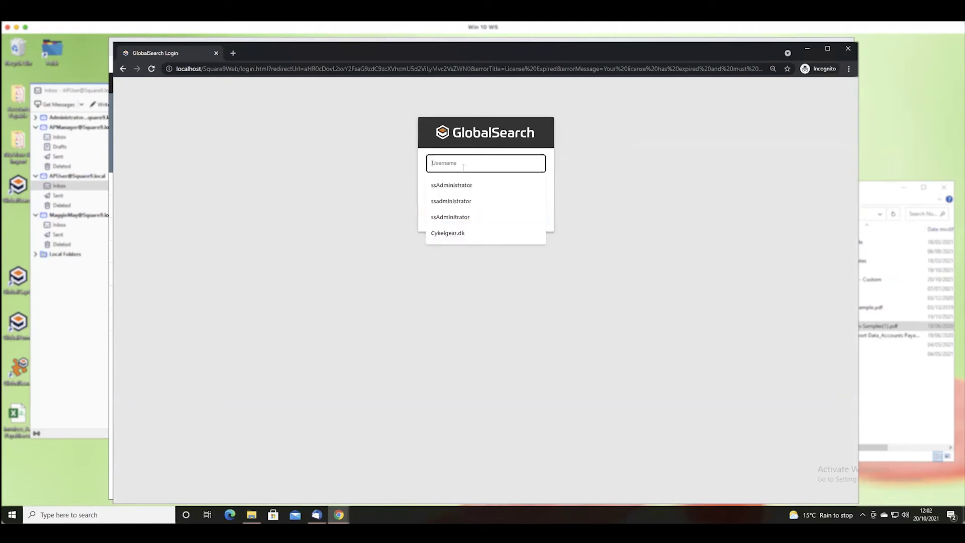
type("AP Manager")
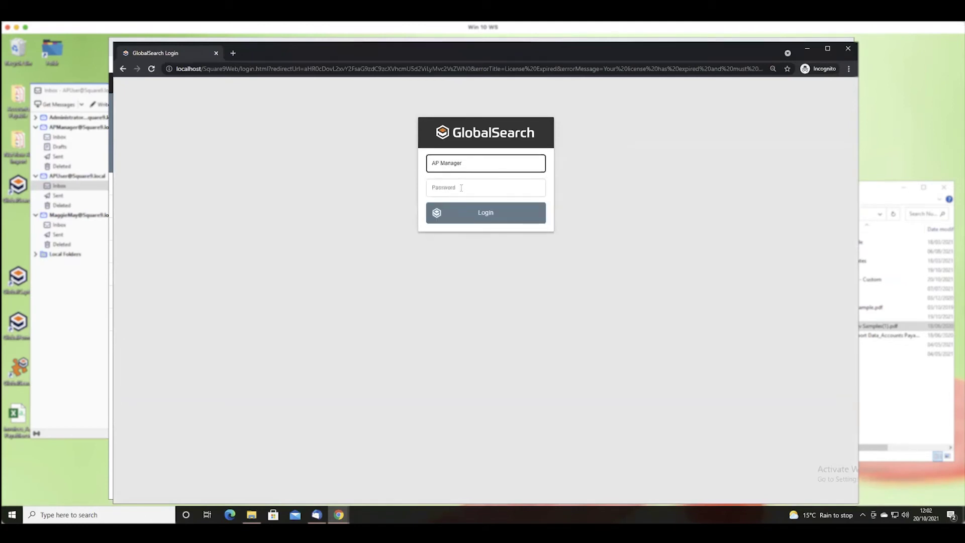
left_click(460, 188)
type("**********")
left_click(511, 215)
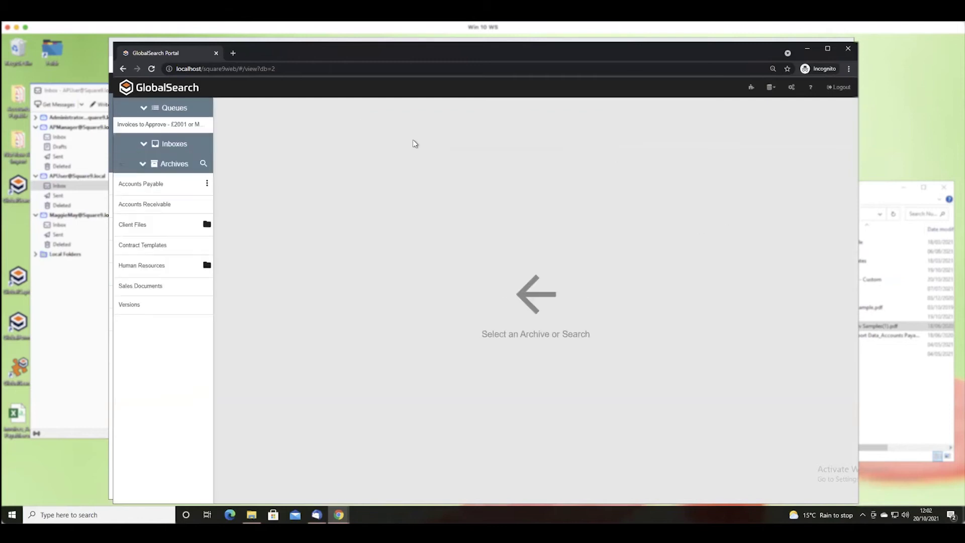
- Open the AP manager's approval queue and put the Nuts R Us Ltd invoice into edit mode
left_click(143, 163)
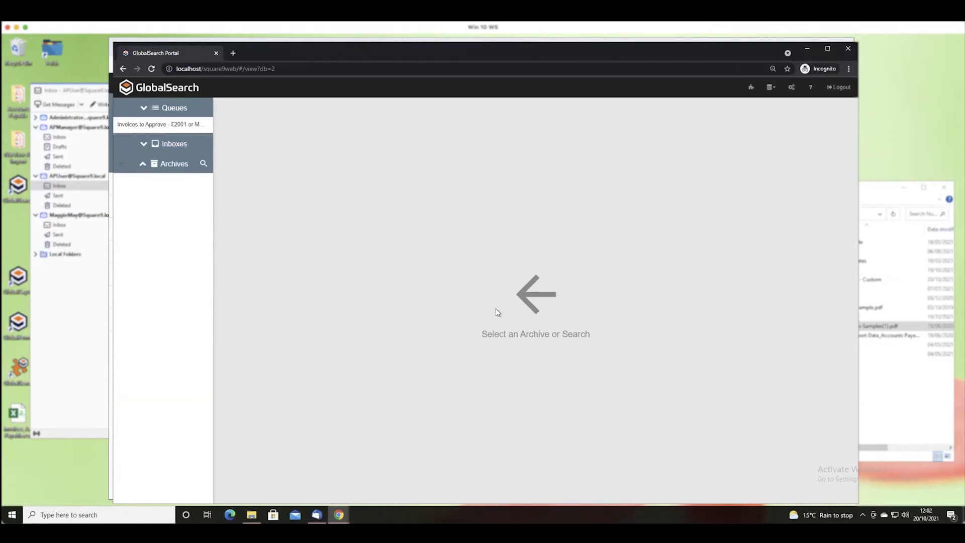
left_click(189, 125)
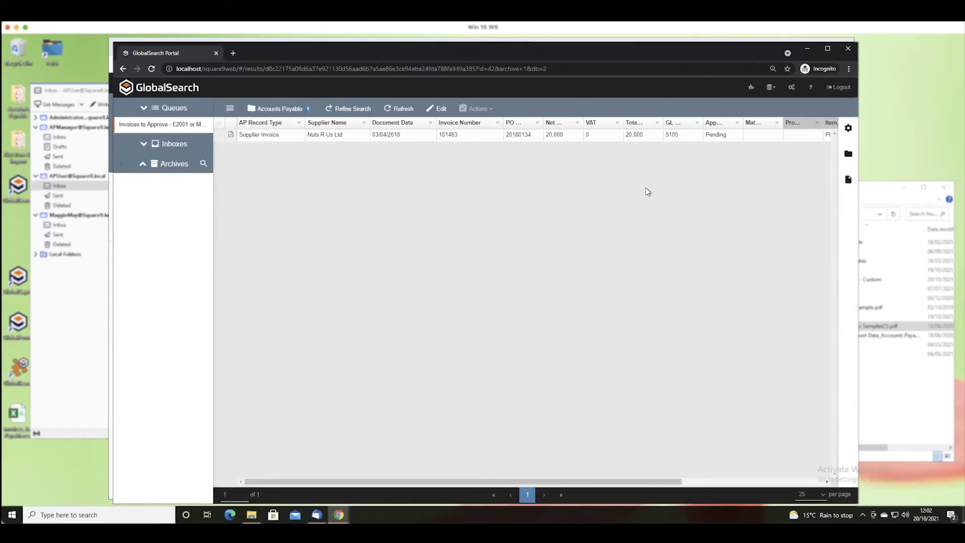
left_click(440, 111)
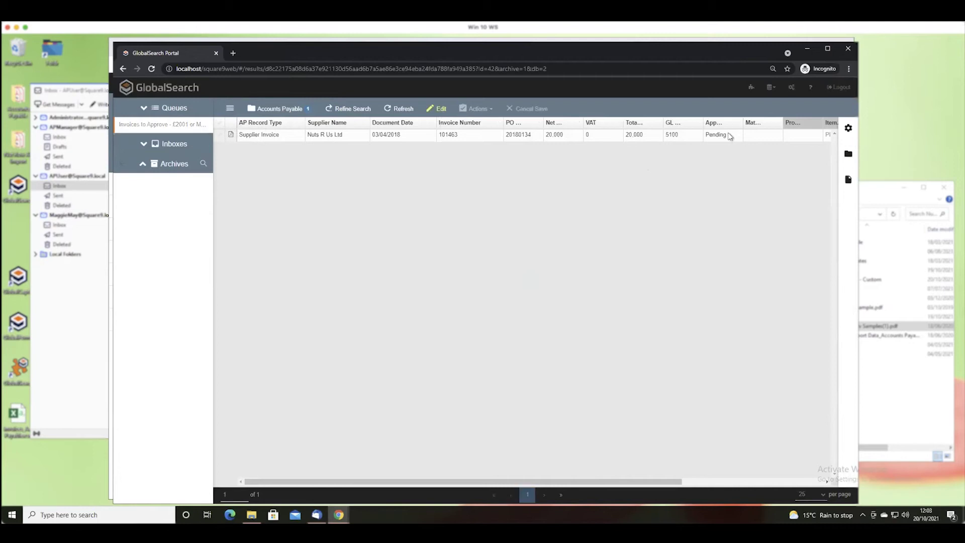
left_click(723, 135)
- Set invoice 101463's Approval Status to Approved, save it, and close the incognito window
left_click(737, 135)
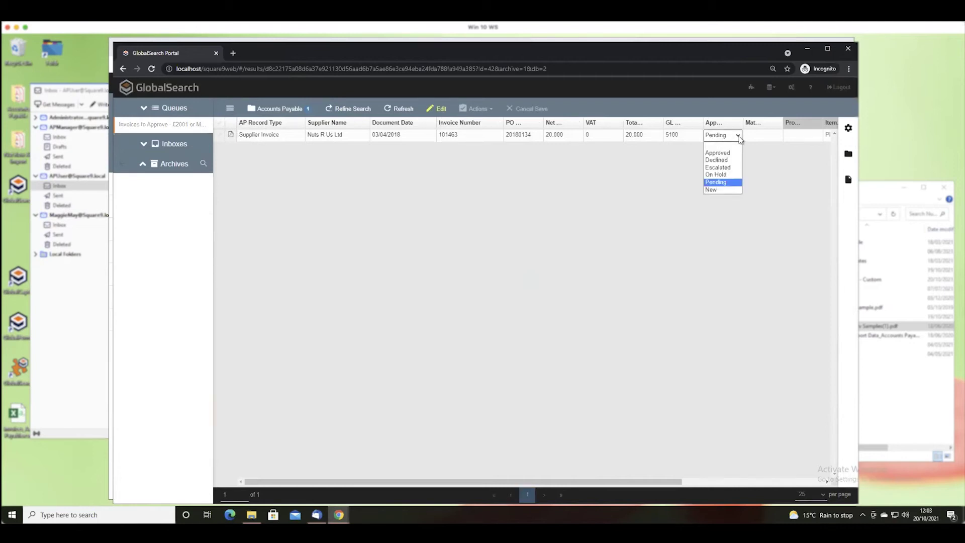
left_click(717, 153)
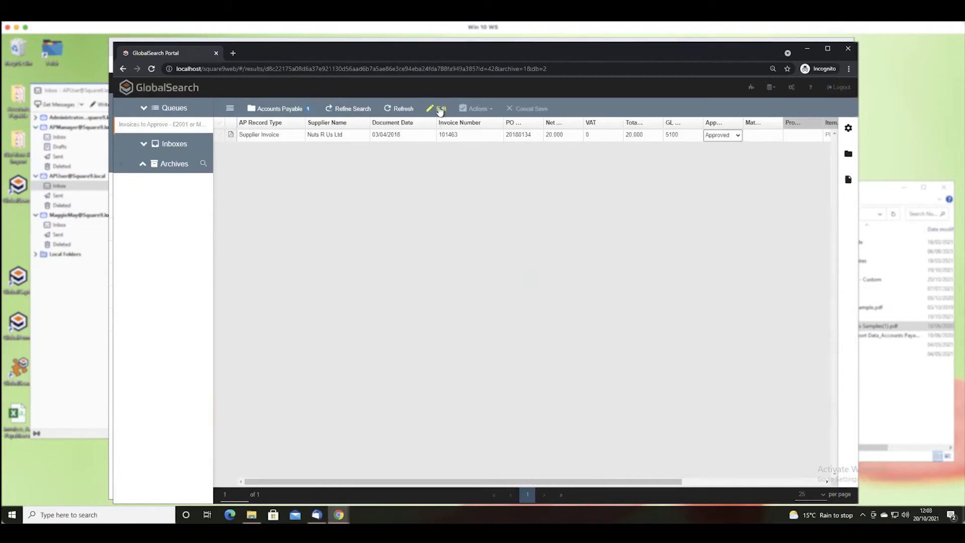
left_click(448, 135)
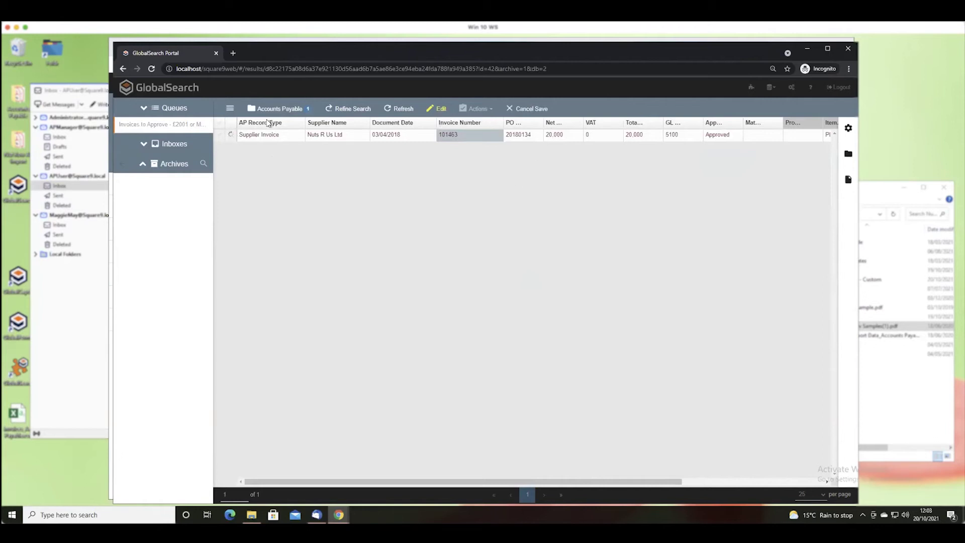
key("Return")
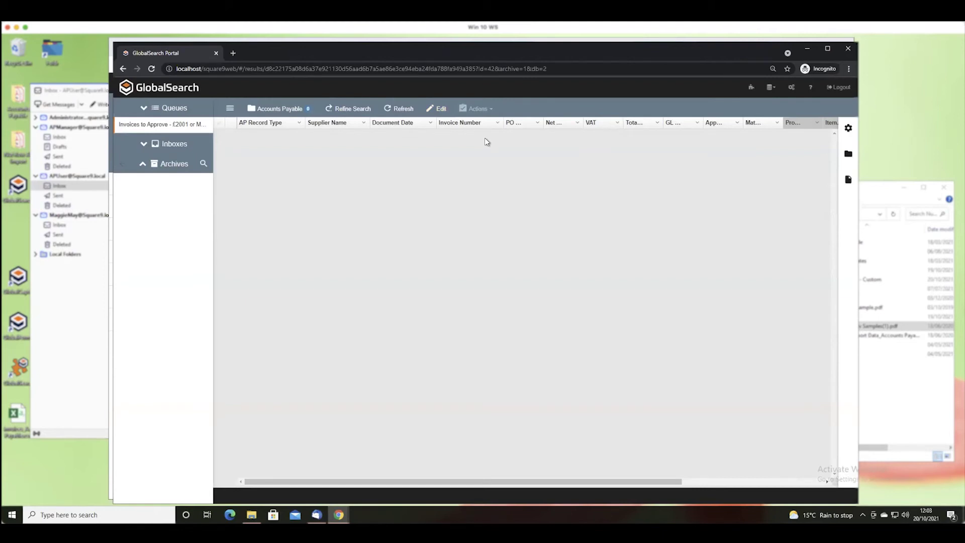
left_click(847, 49)
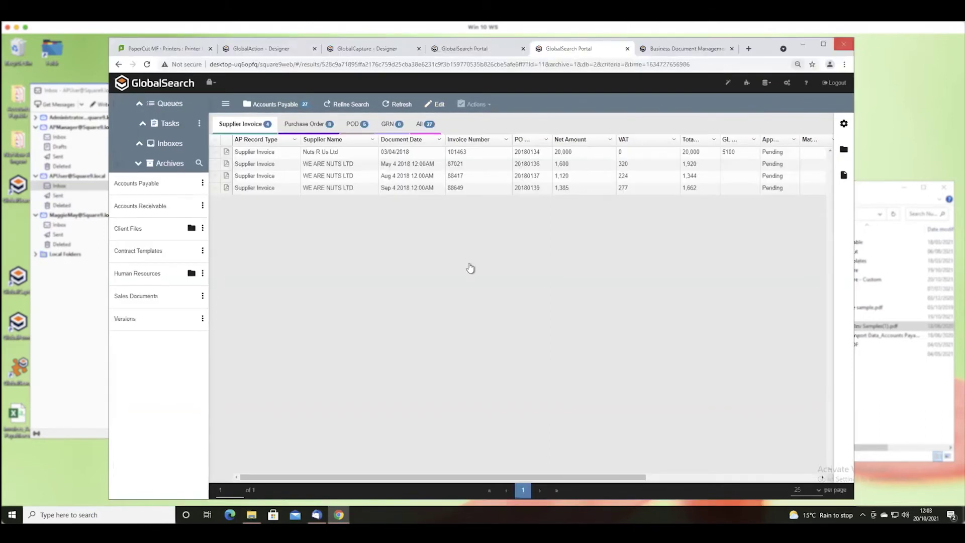
- Run an All Accounts Payable search filtered to Approval Status Approved
left_click(390, 103)
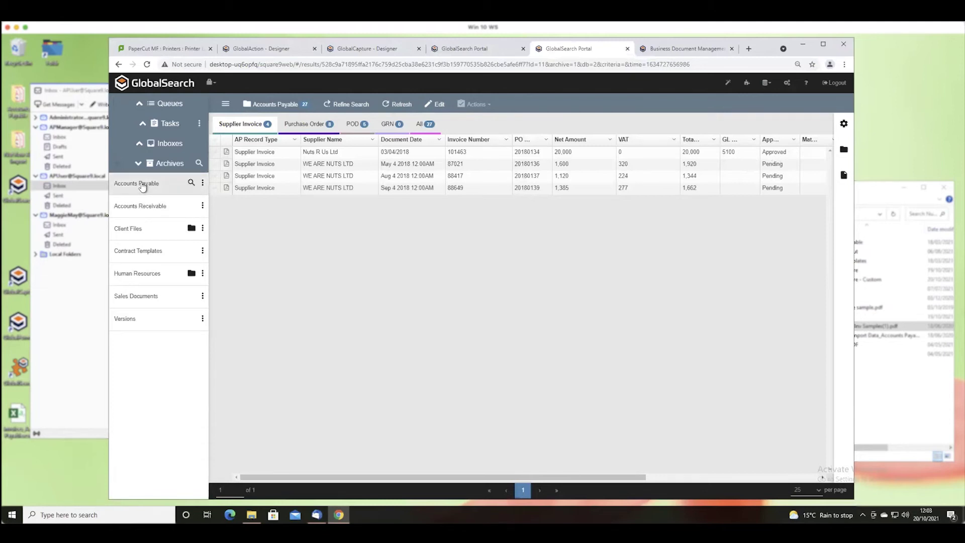
left_click(193, 182)
left_click(418, 154)
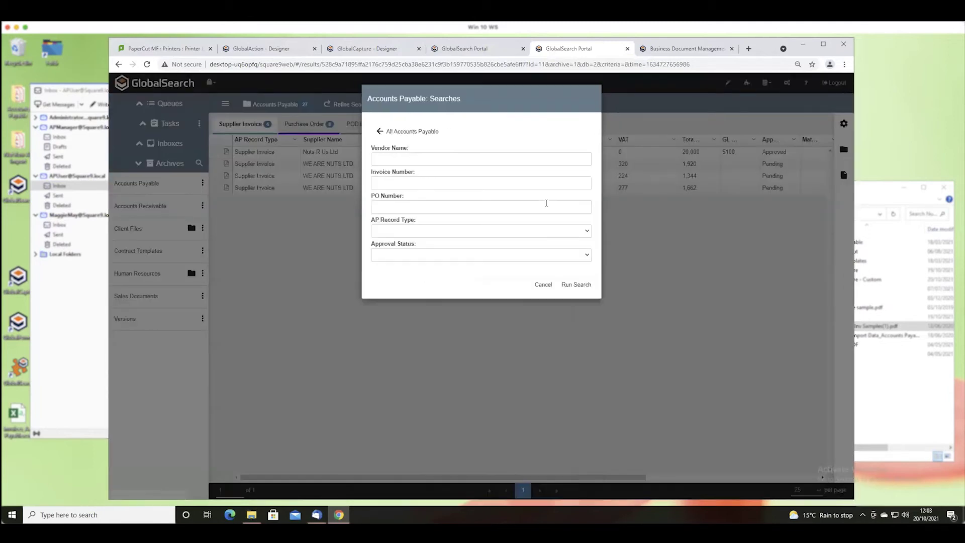
left_click(480, 258)
left_click(405, 276)
left_click(576, 285)
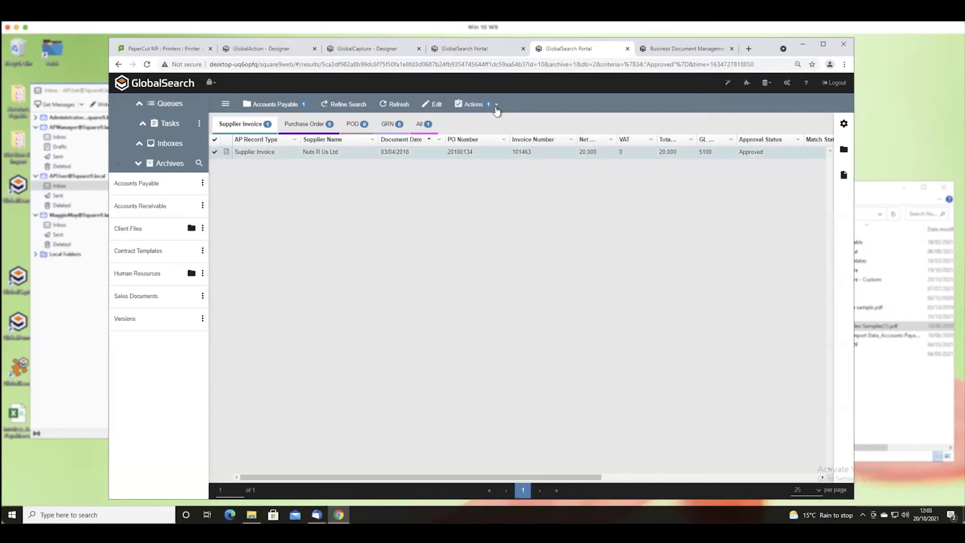
- Set up export of invoice 101463 with index data and mapped fields to the Desktop
left_click(495, 106)
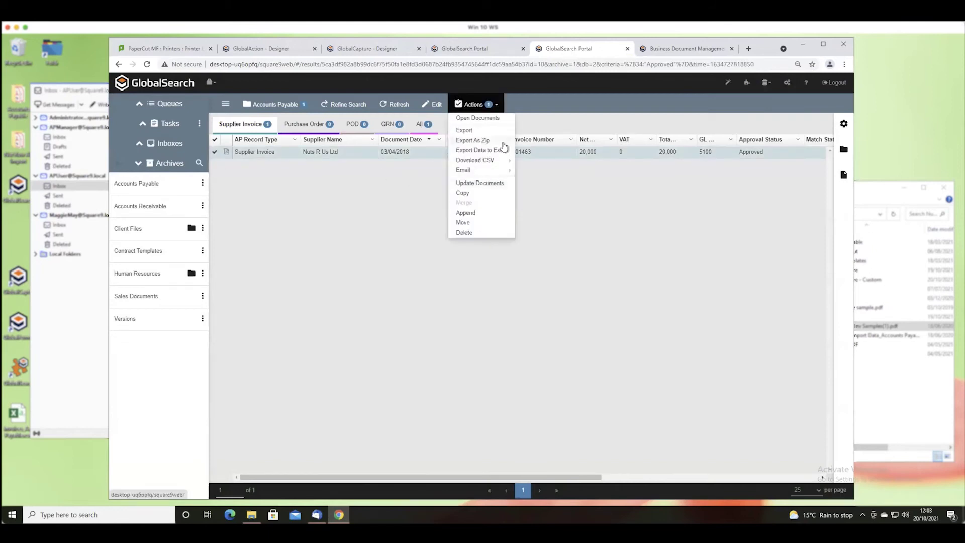
left_click(465, 130)
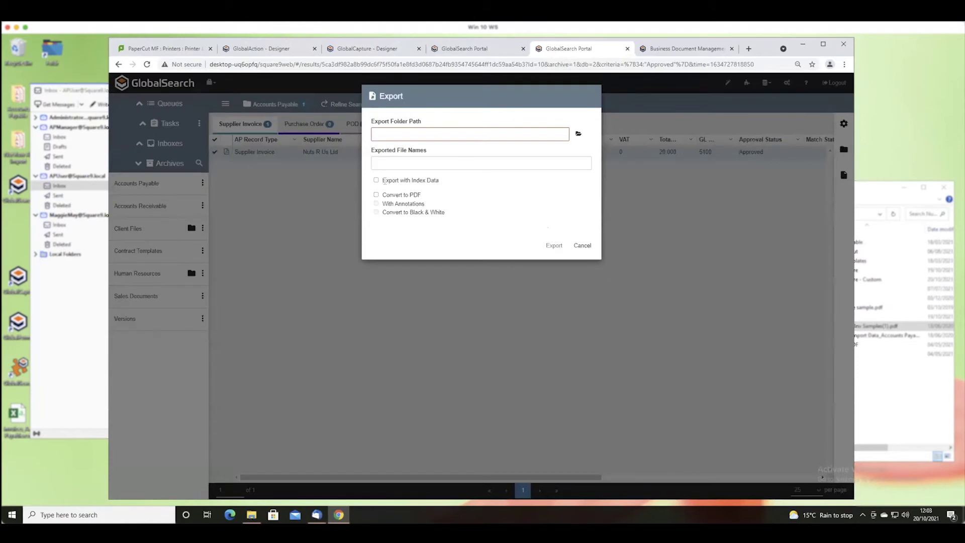
left_click(386, 180)
left_click(387, 224)
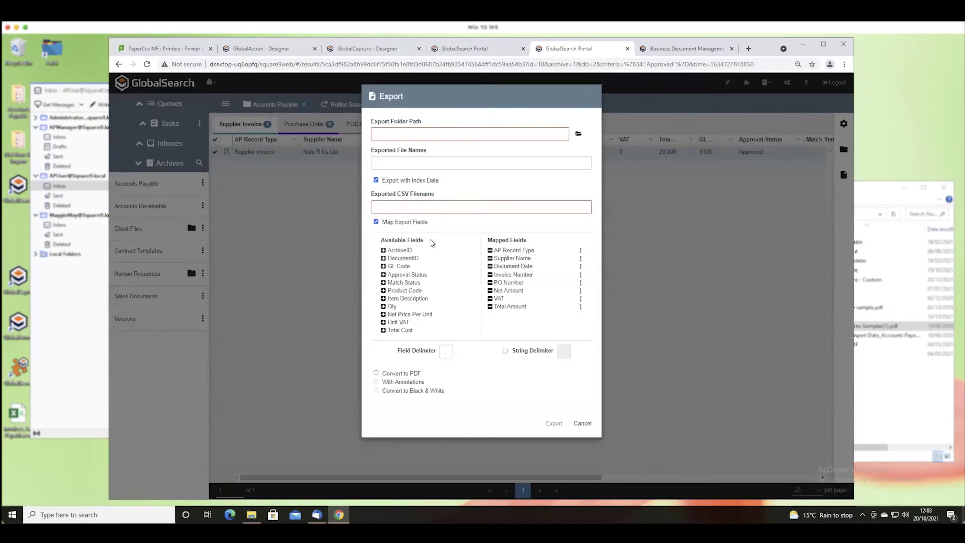
left_click(579, 134)
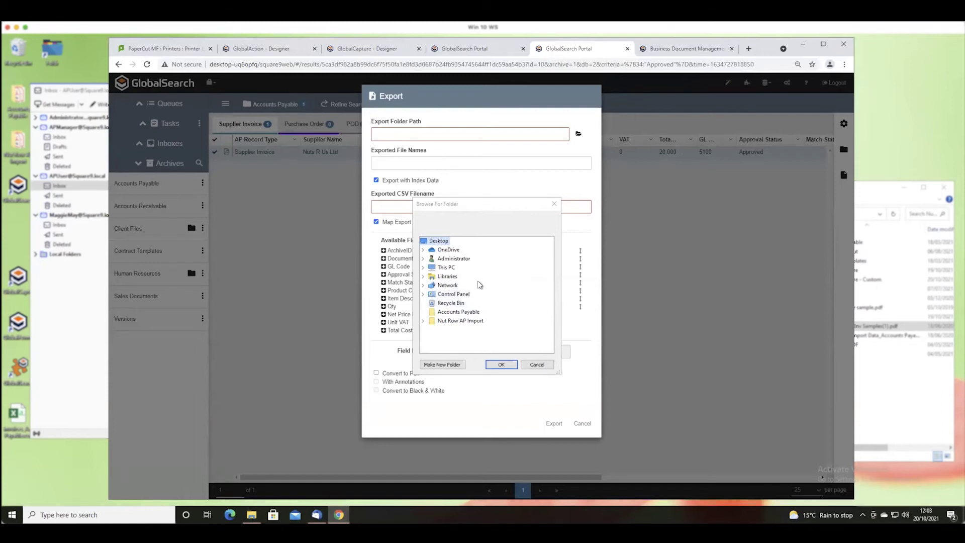
left_click(499, 364)
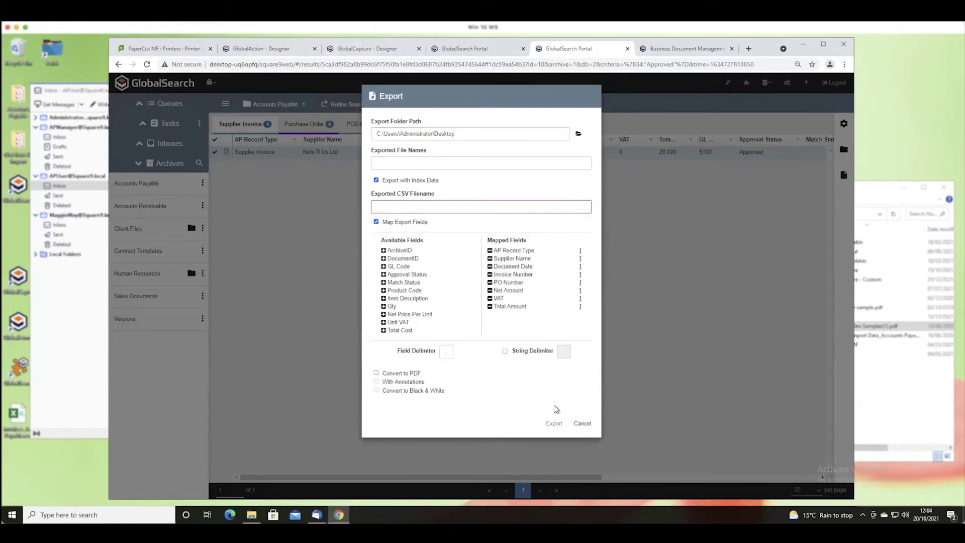
- Name files '{PO Number} - {Supplier Name}' and CSVs '{Invoice Number} - {Approval Status}', then export
left_click(417, 163)
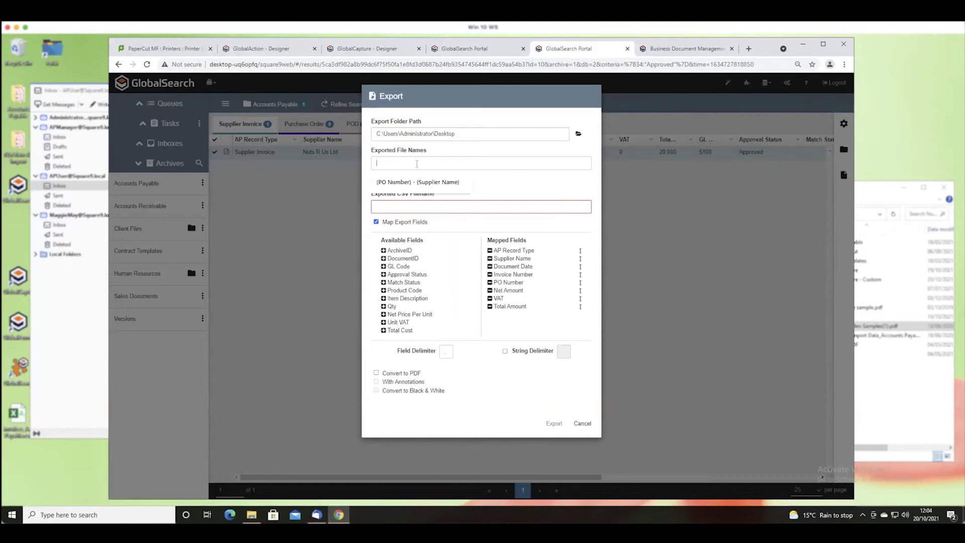
left_click(404, 183)
left_click(435, 206)
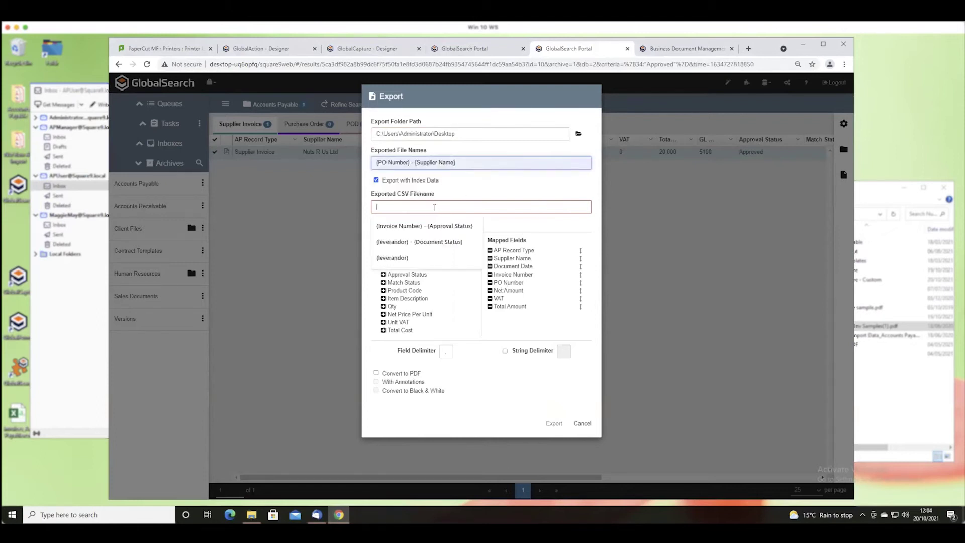
left_click(414, 226)
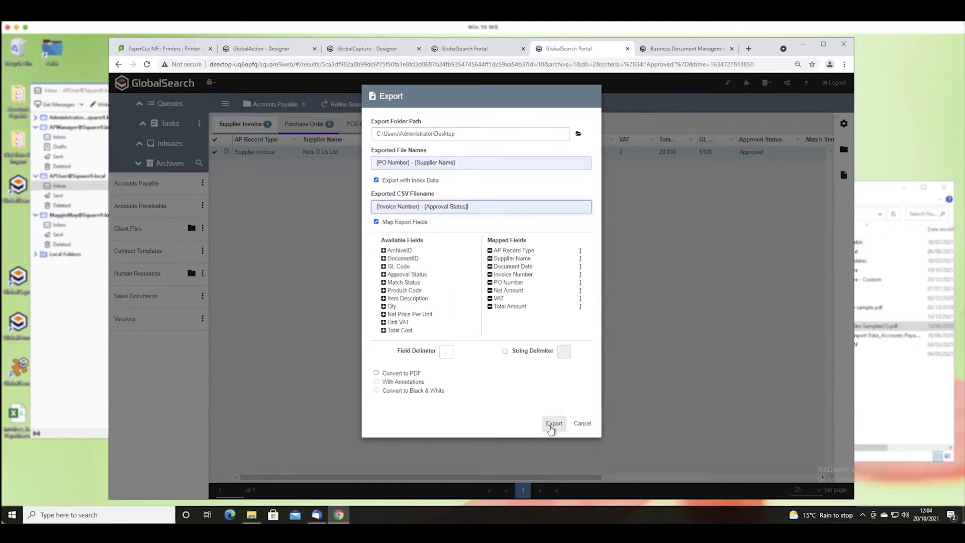
key("Return")
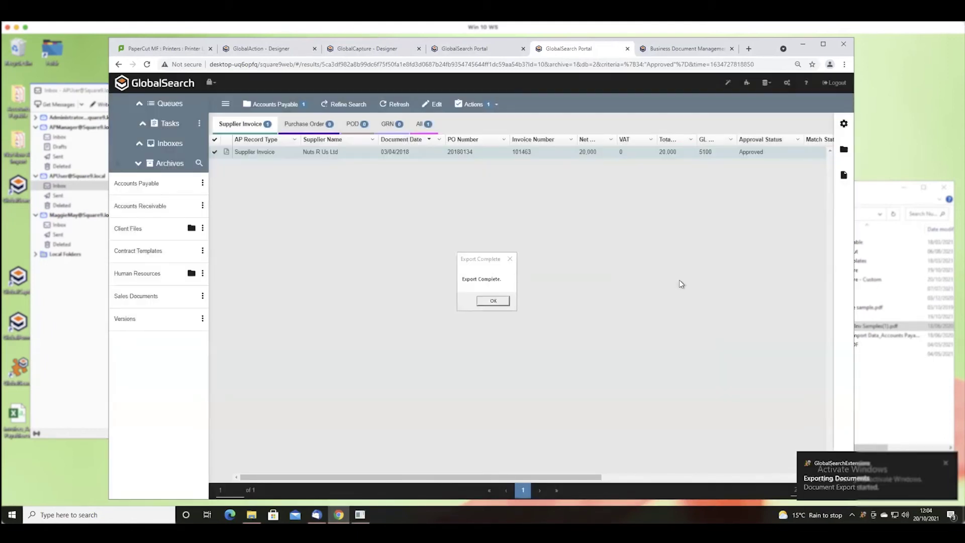
left_click(494, 301)
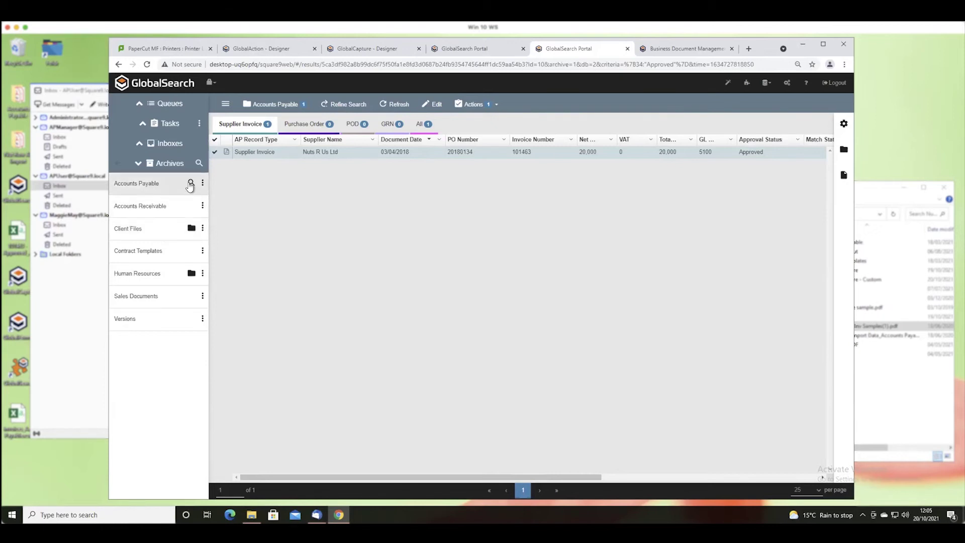
- Run an Accounts Payable Keyword search for 'chocolate'
left_click(190, 184)
left_click(403, 401)
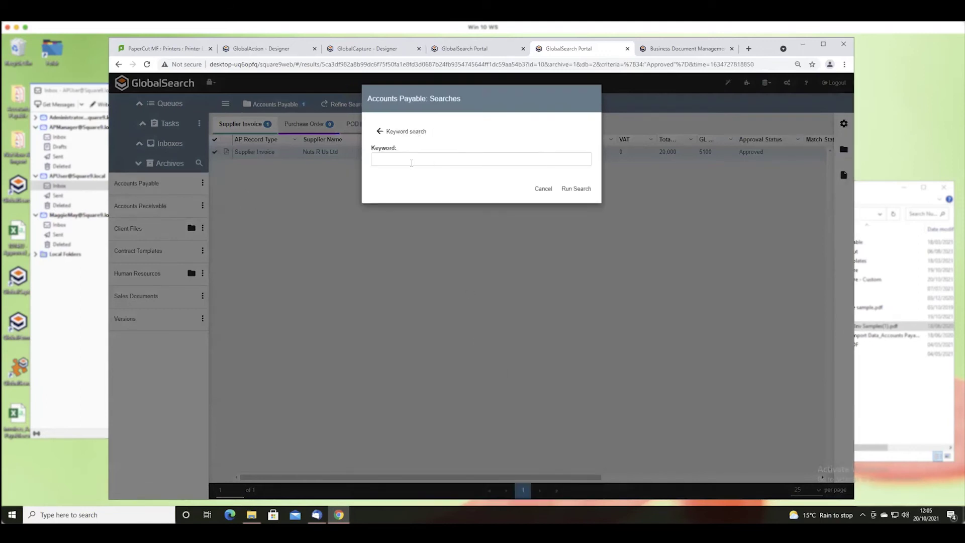
left_click(413, 160)
type("choclate")
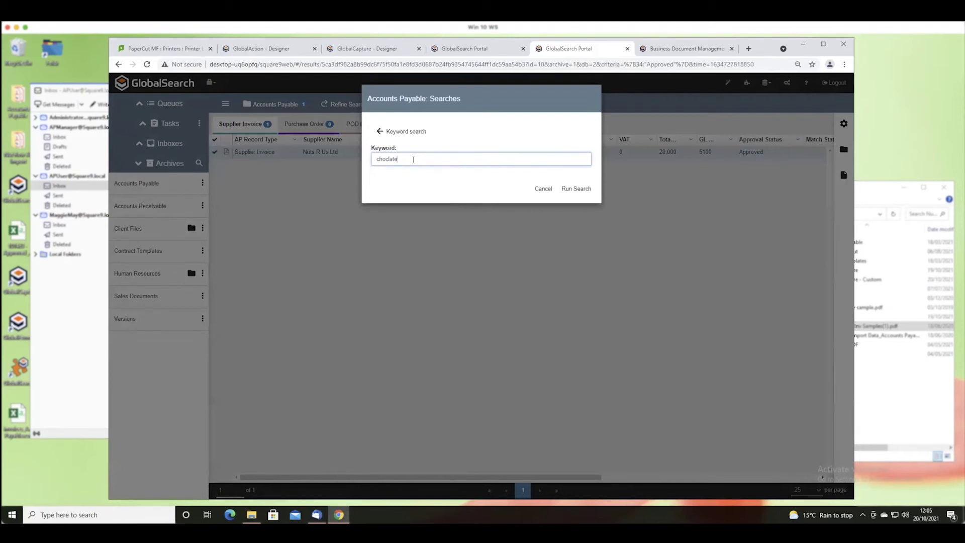
left_click(390, 161)
type("o")
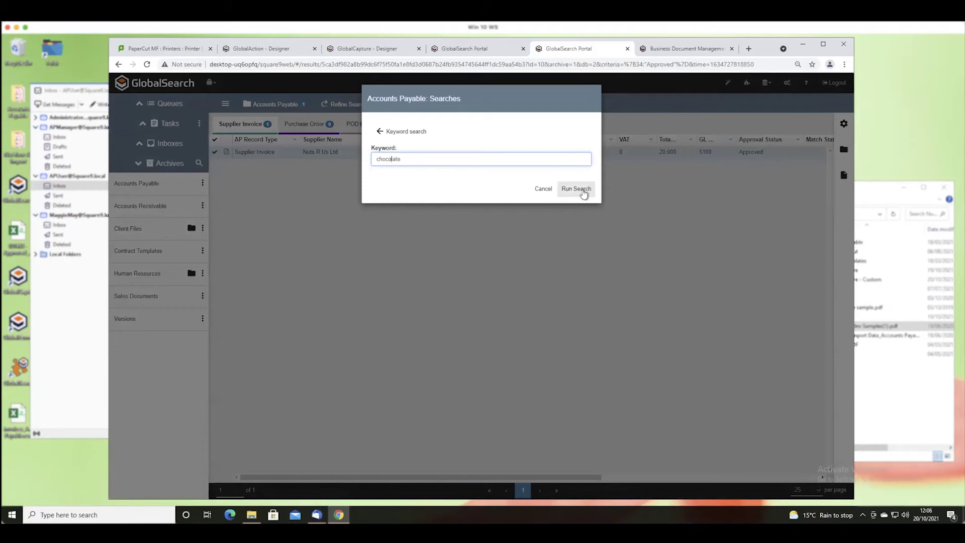
left_click(581, 192)
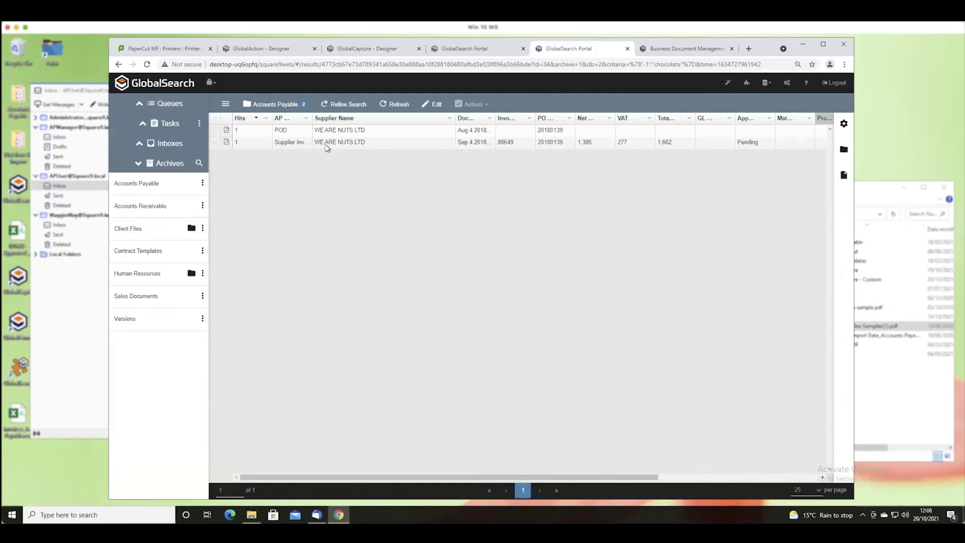
- Widen the AP Record Type column and open WE ARE NUTS LTD invoice 88649 in the viewer
double_click(311, 117)
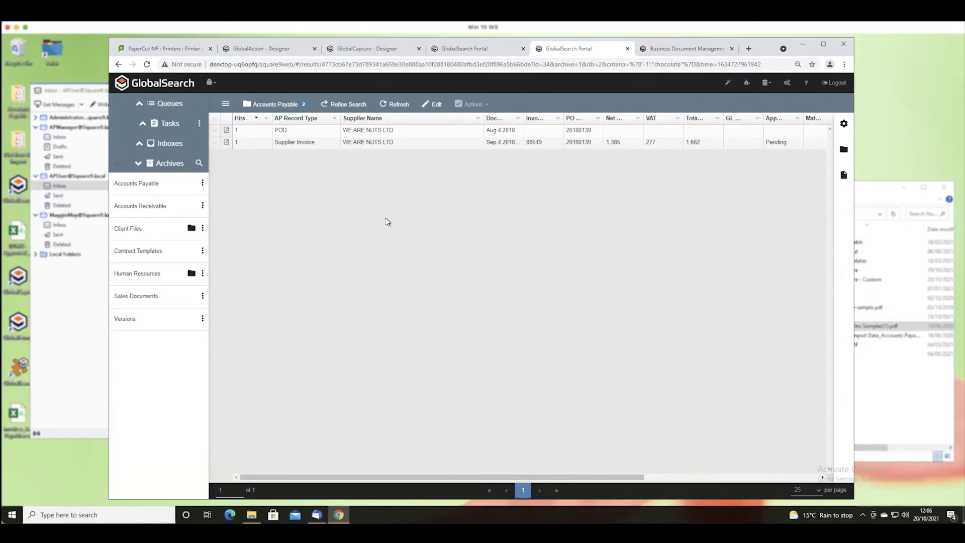
double_click(238, 142)
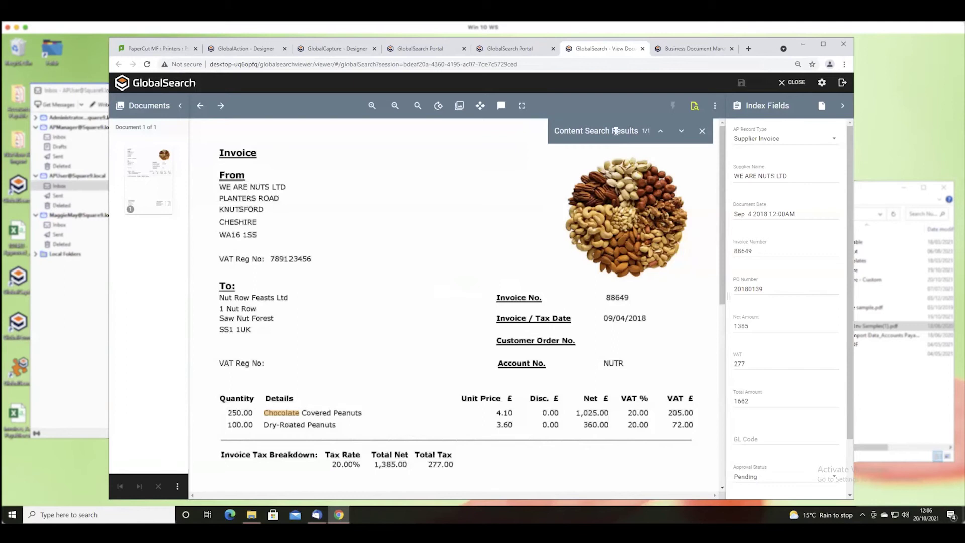
- Search the invoice text for account code 'NUTR' to highlight it, then close the viewer
left_click(701, 131)
left_click(694, 105)
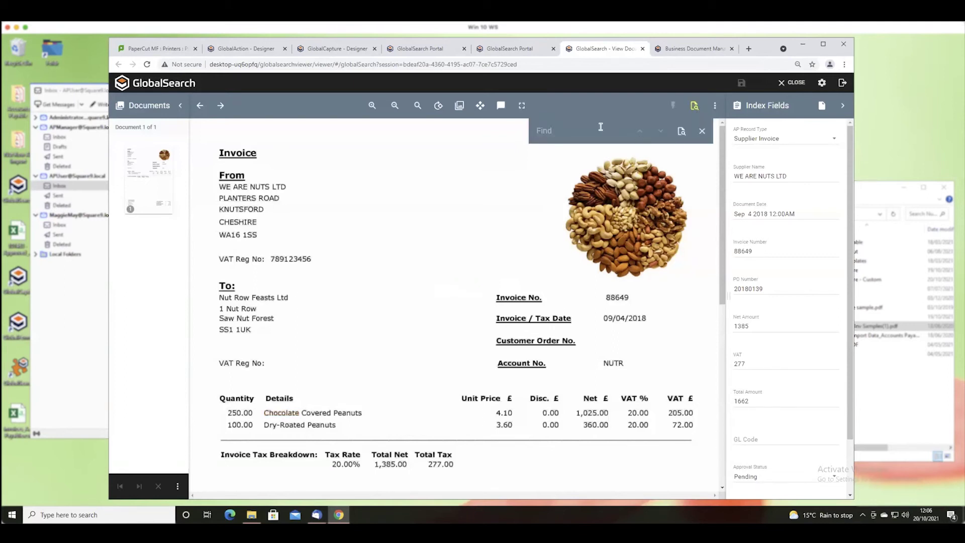
type("NUTR")
left_click(681, 131)
left_click(792, 82)
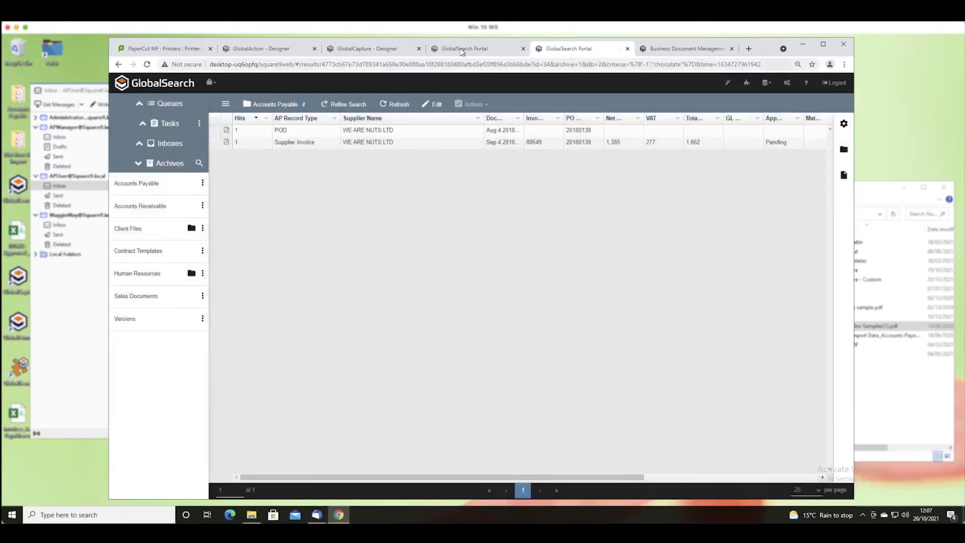
- Switch back to the Accounts Payable results tab and close the duplicate GlobalSearch Portal tab
left_click(465, 50)
left_click(627, 48)
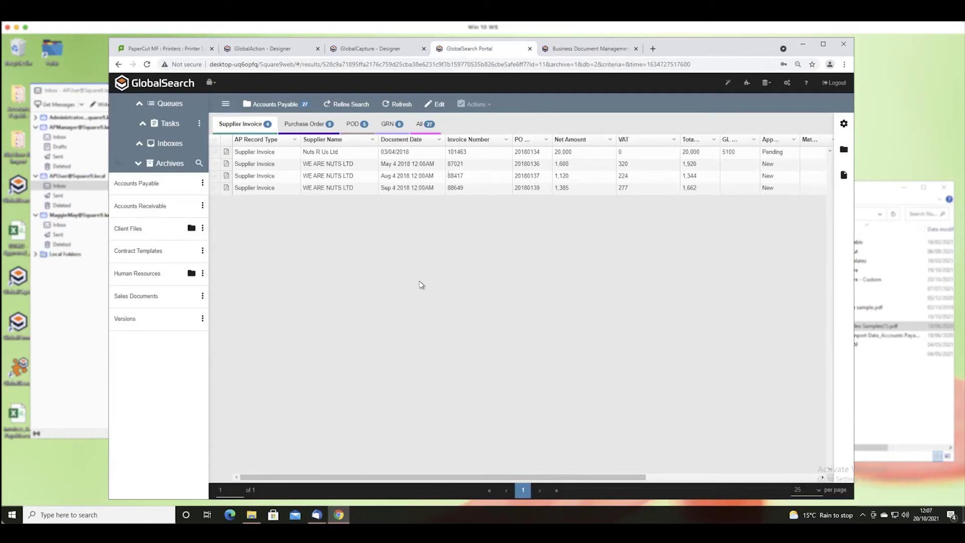
left_click(91, 319)
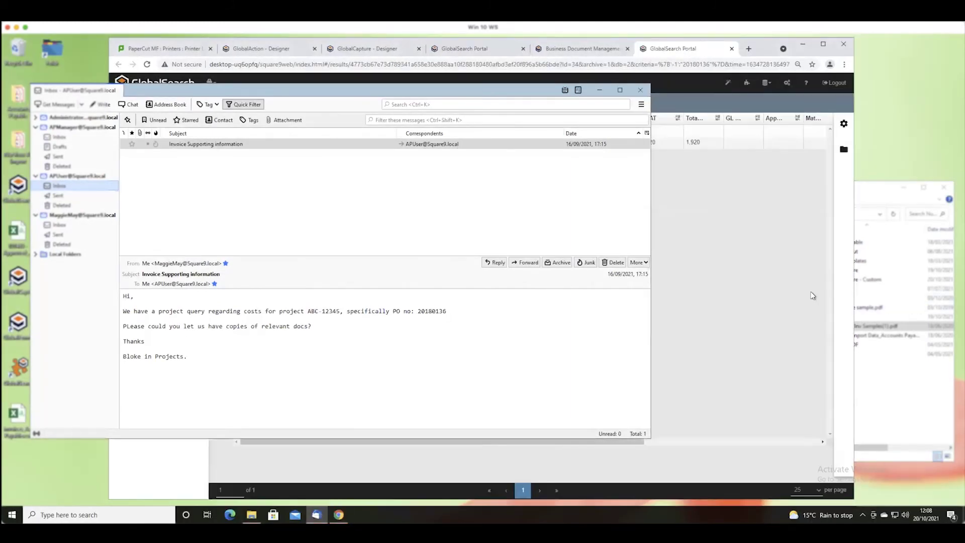
- Bring the GlobalSearch results for PO 20180136 back in front of Thunderbird
left_click(686, 288)
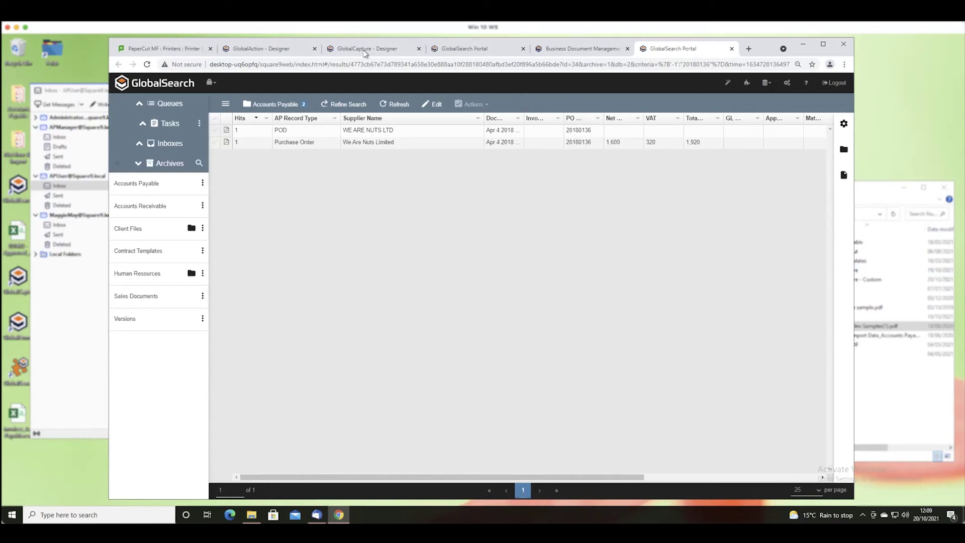
- Switch Chrome to the Business Document Management tab showing square-9.com
left_click(589, 50)
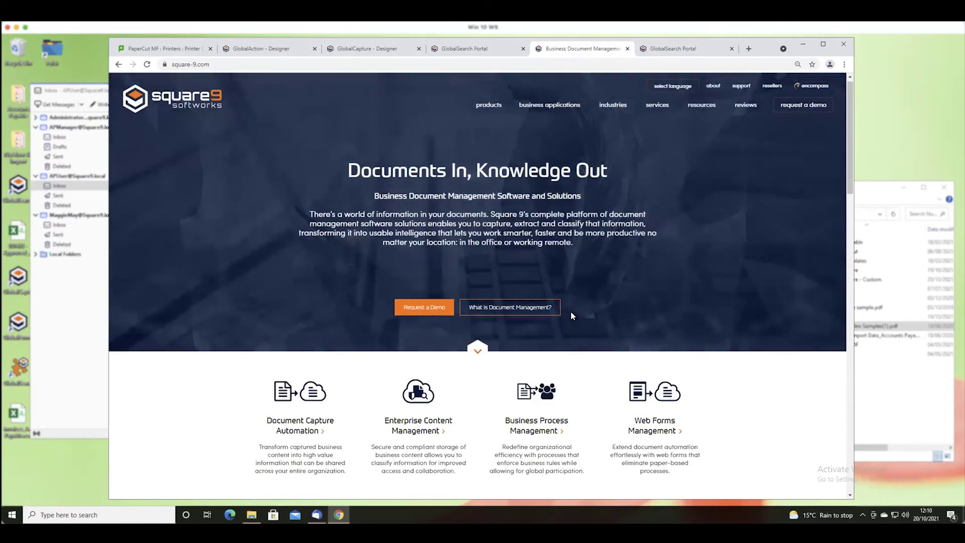
- Switch to the GlobalCapture Designer tab with the BE Invoice Capture - Custom Nodes workflow
left_click(384, 48)
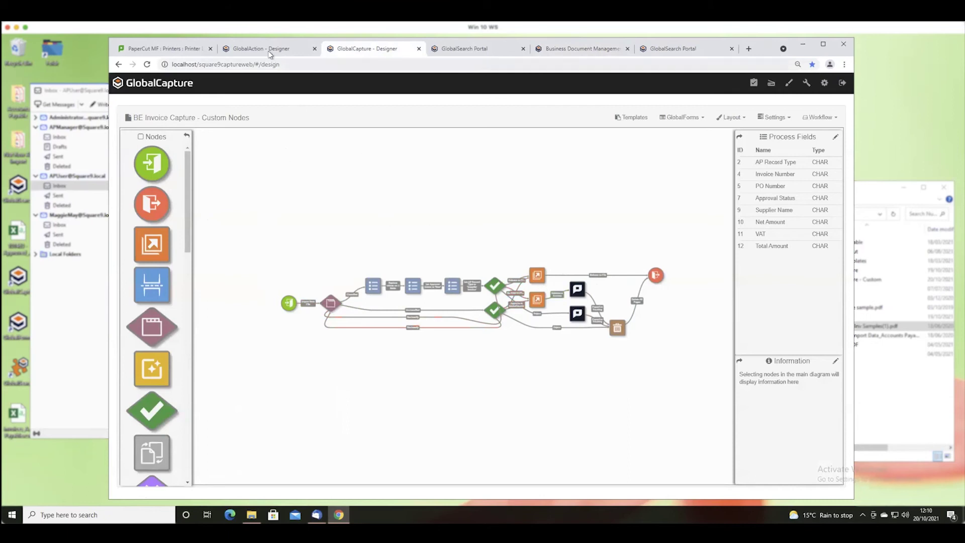
- Pass through the GlobalSearch Portal tab and land on the Square 9 homepage tab
left_click(484, 50)
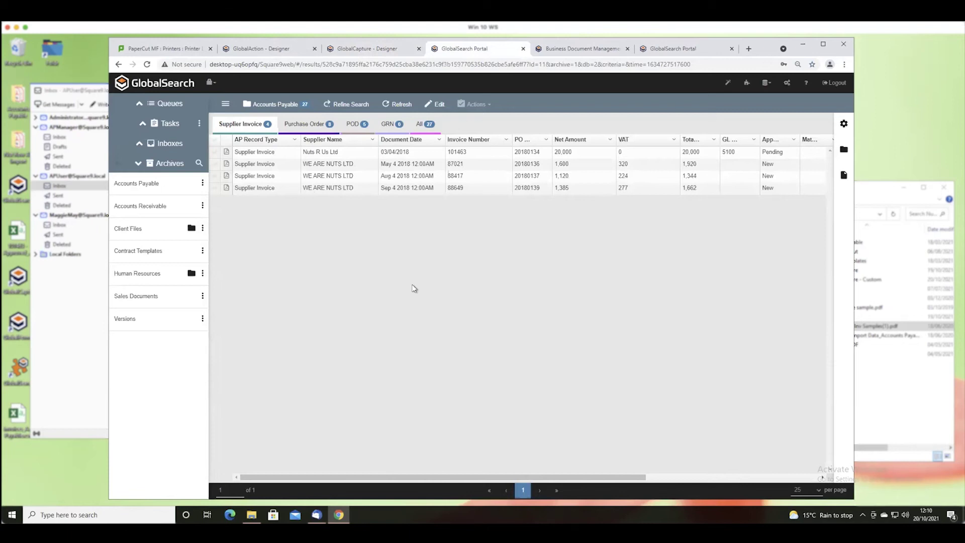
left_click(599, 45)
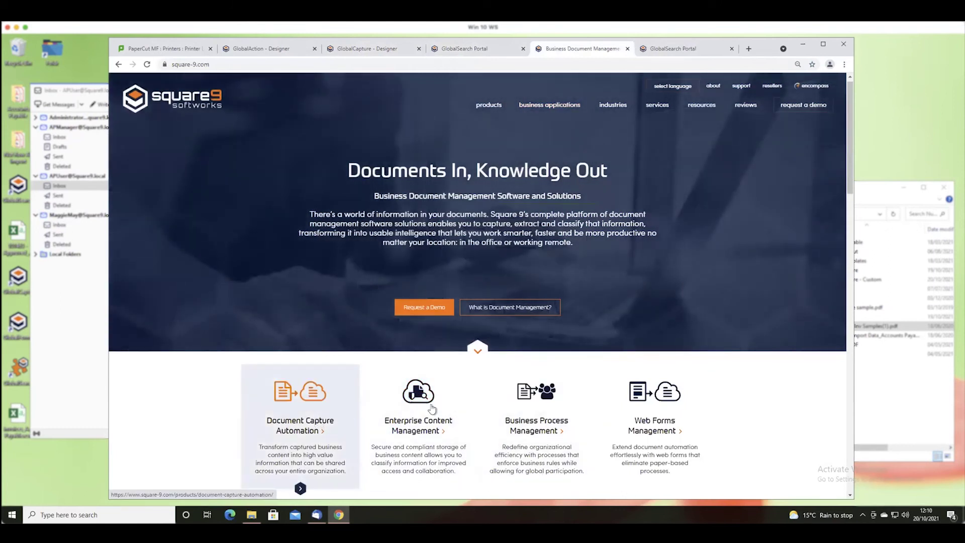
- Return to the GlobalSearch Portal tab listing the 27 Accounts Payable records
left_click(466, 50)
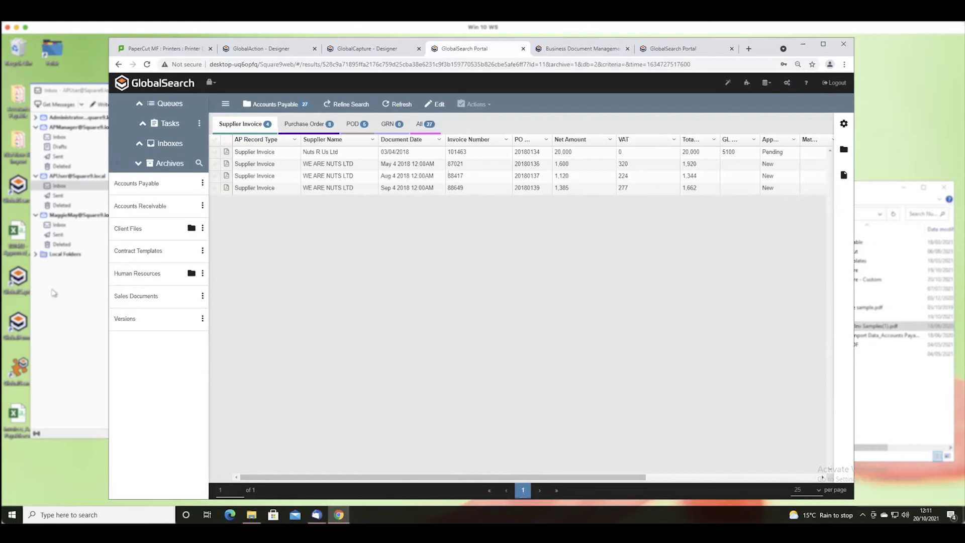
left_click(78, 296)
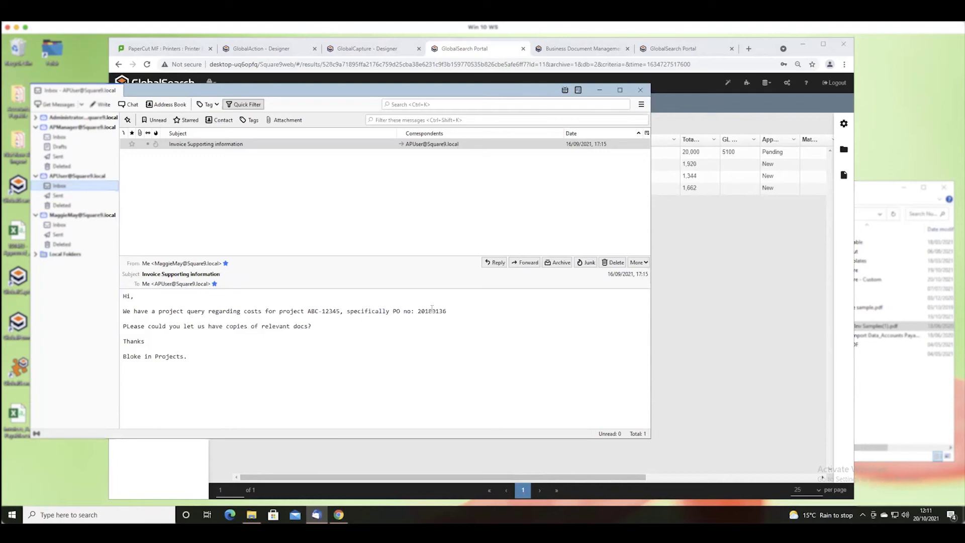
left_click(725, 287)
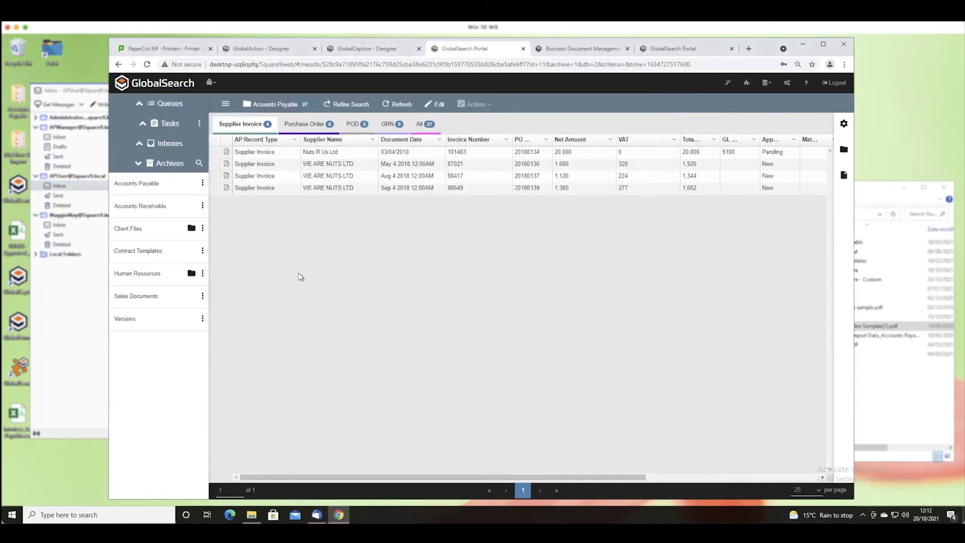
- Run the Human Resources 'All Employee Files (No Recruiting)' search, showing review, return-to-work and NDA records
mouse_move(178, 276)
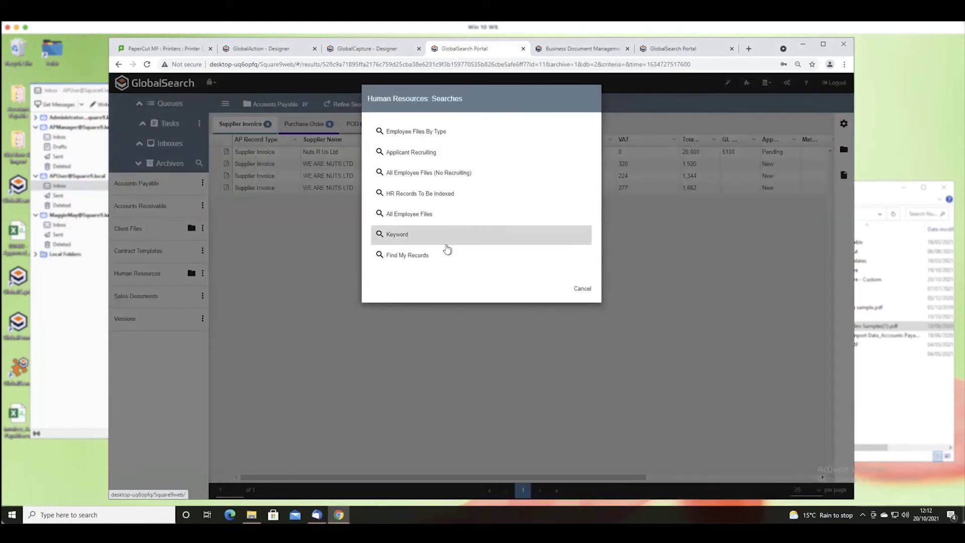
left_click(442, 176)
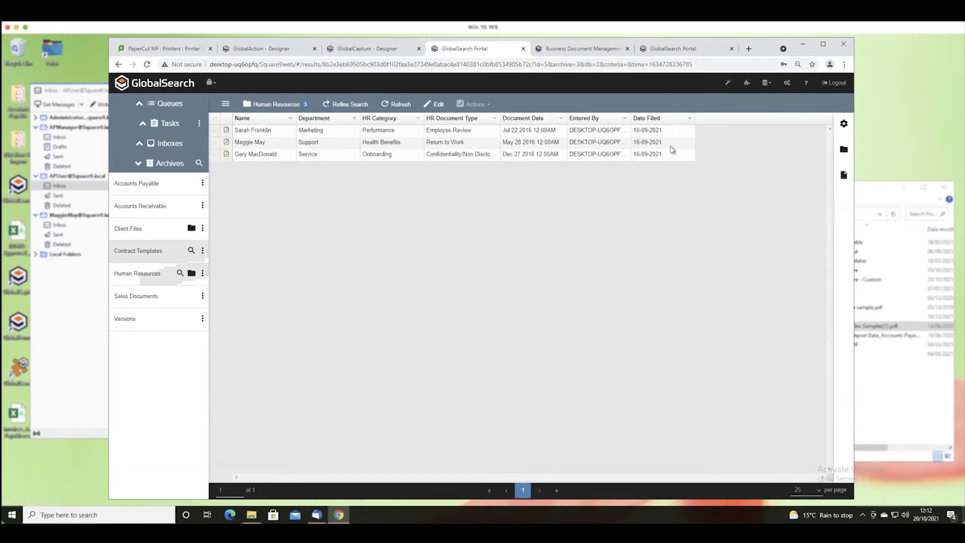
- Open a new Incognito window and load the localhost/square9 GlobalSearch login page
left_click(844, 64)
left_click(793, 99)
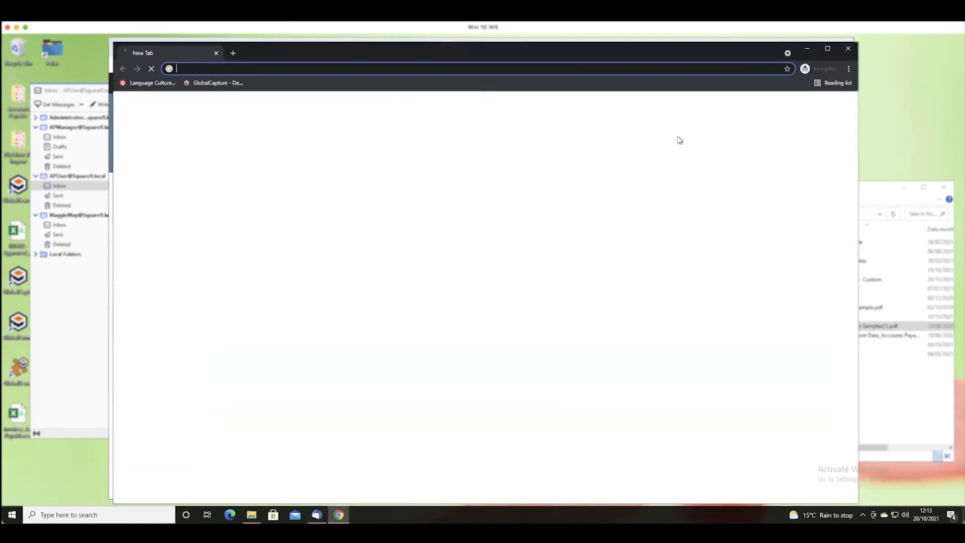
type("local")
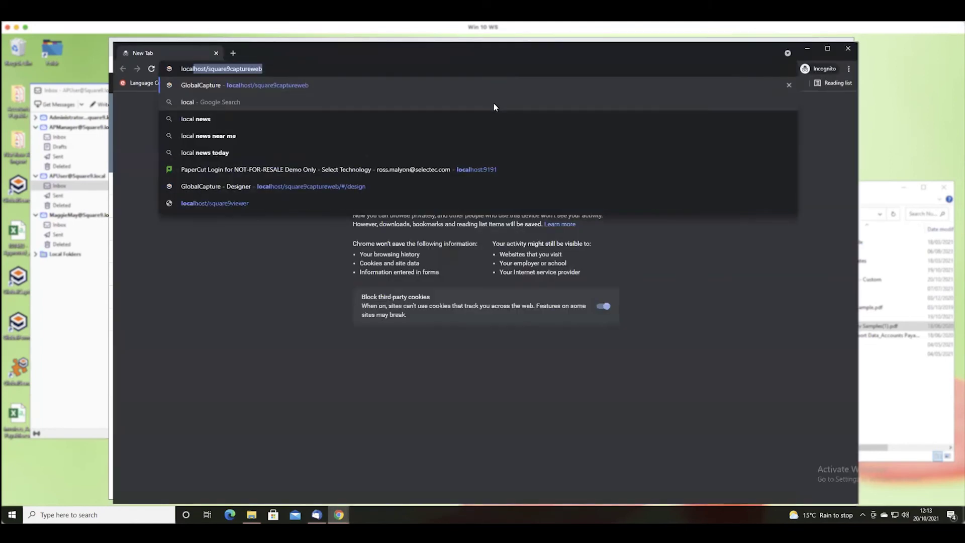
key("End")
key("BackSpace")
key("BackSpace")
key("BackSpace")
key("BackSpace")
key("BackSpace")
key("BackSpace")
key("BackSpace")
key("BackSpace")
key("BackSpace")
key("BackSpace")
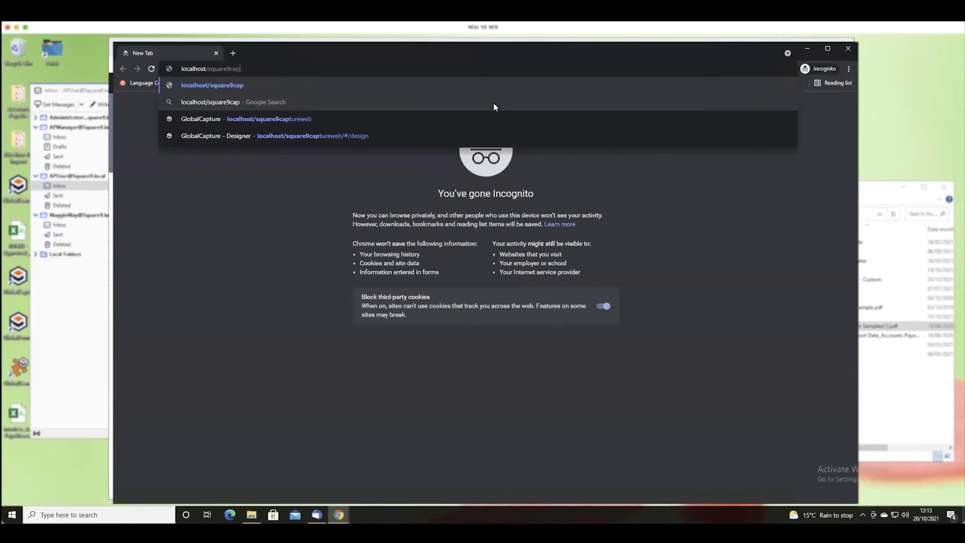
key("Return")
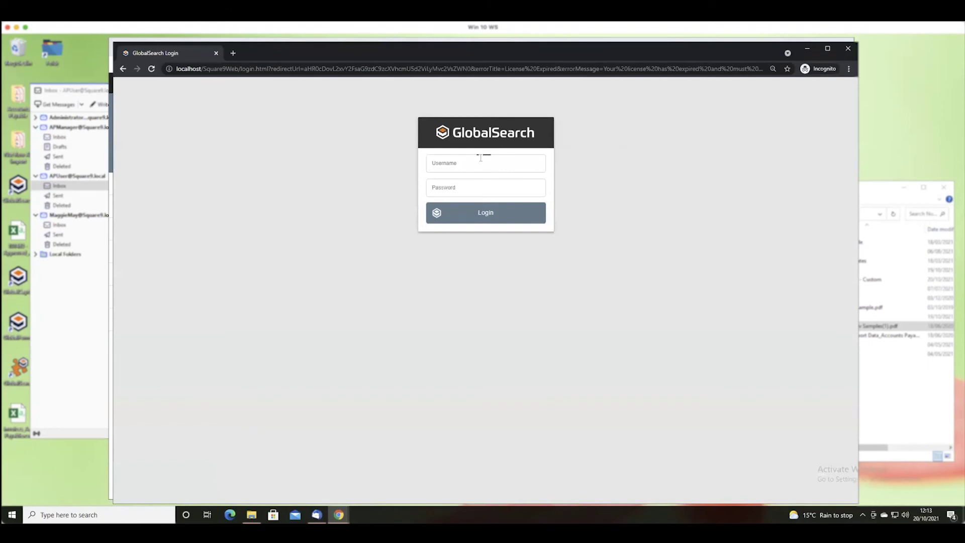
- Log in with the second user's username and password
left_click(462, 164)
type("Ma")
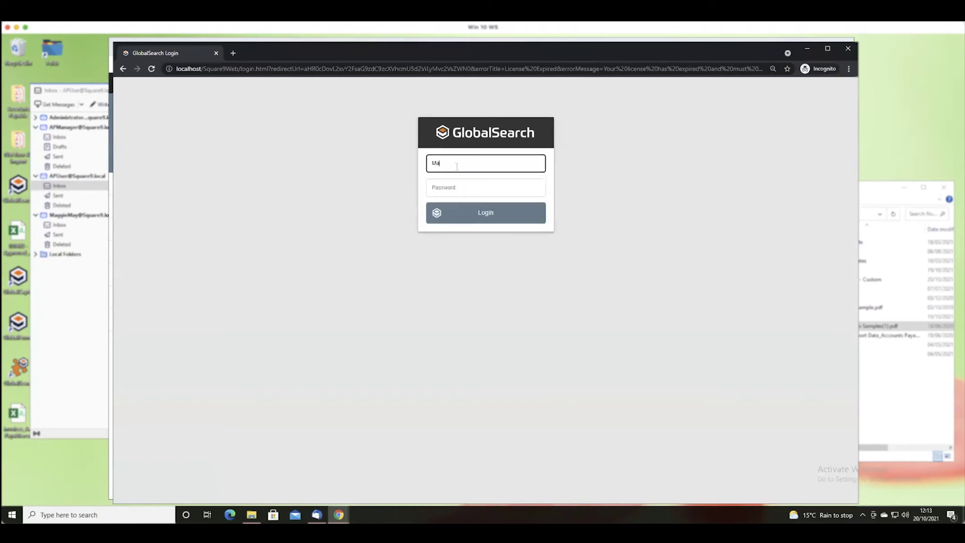
type("ggie May")
left_click(455, 186)
type("•••••••••")
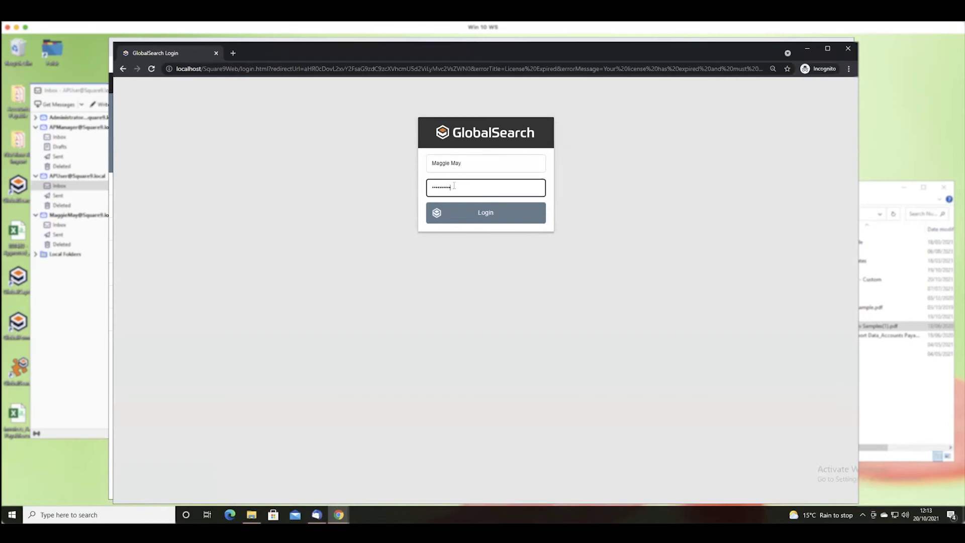
left_click(468, 213)
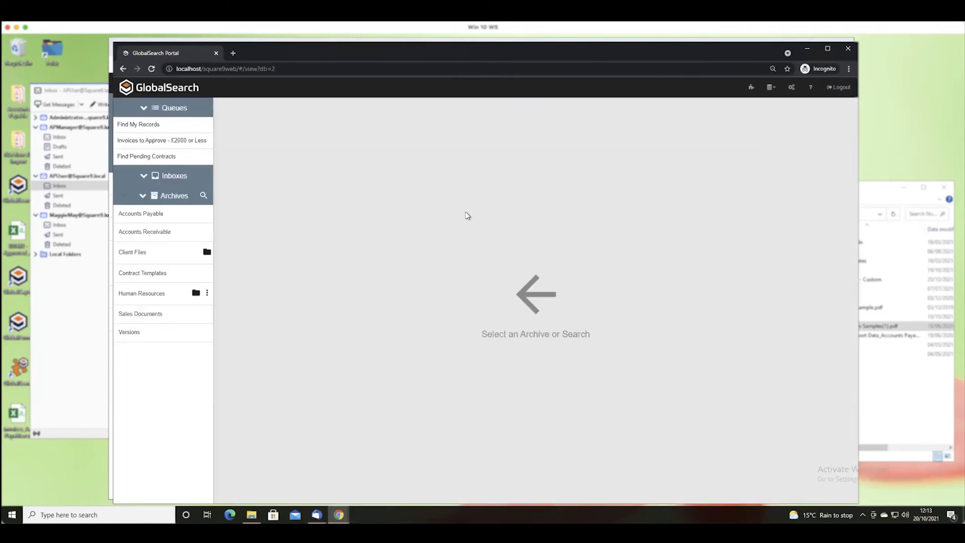
- Collapse the Archives list and run Find My Records, showing Return to Work and Recruiting Application
mouse_move(184, 297)
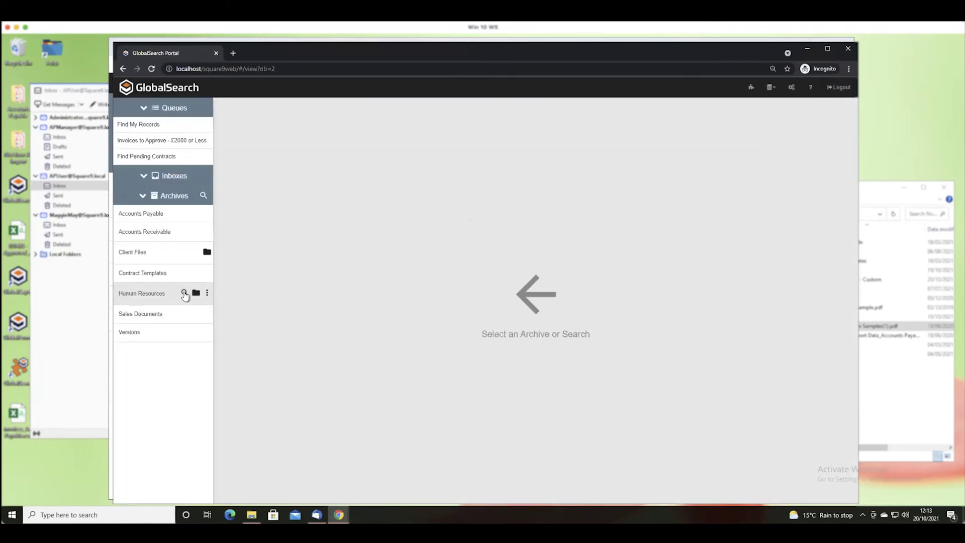
left_click(143, 197)
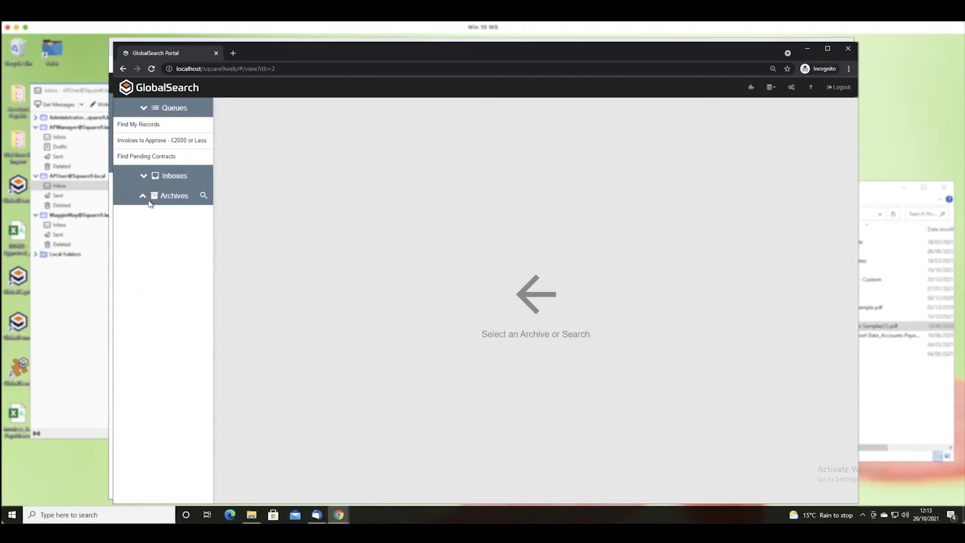
left_click(149, 125)
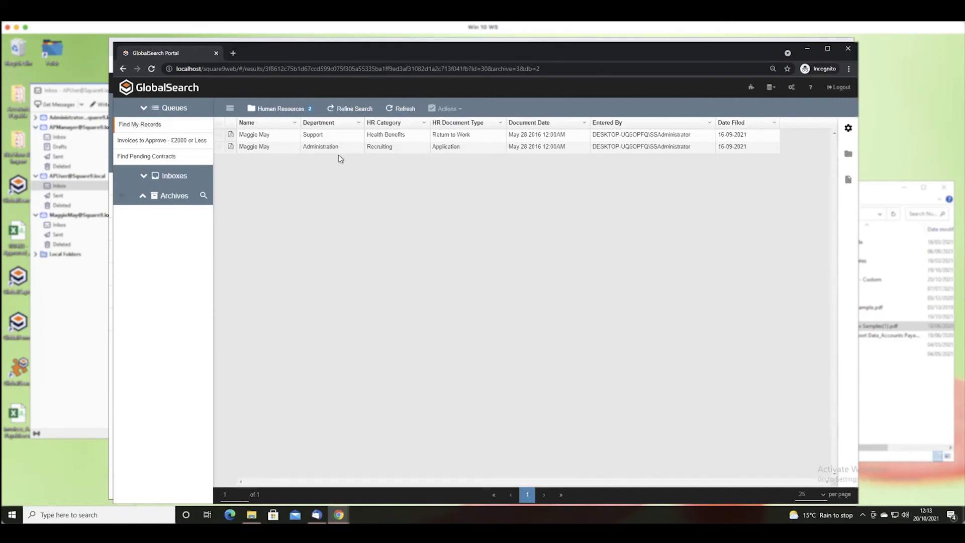
- Return to the original GlobalSearch window and open the Human Resources results for editing
left_click_drag(410, 50, 516, 54)
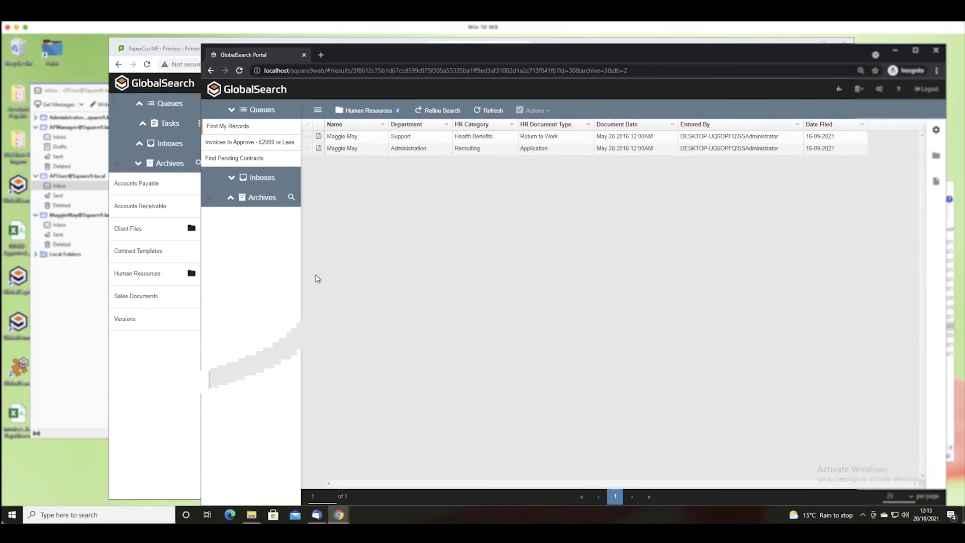
left_click(194, 47)
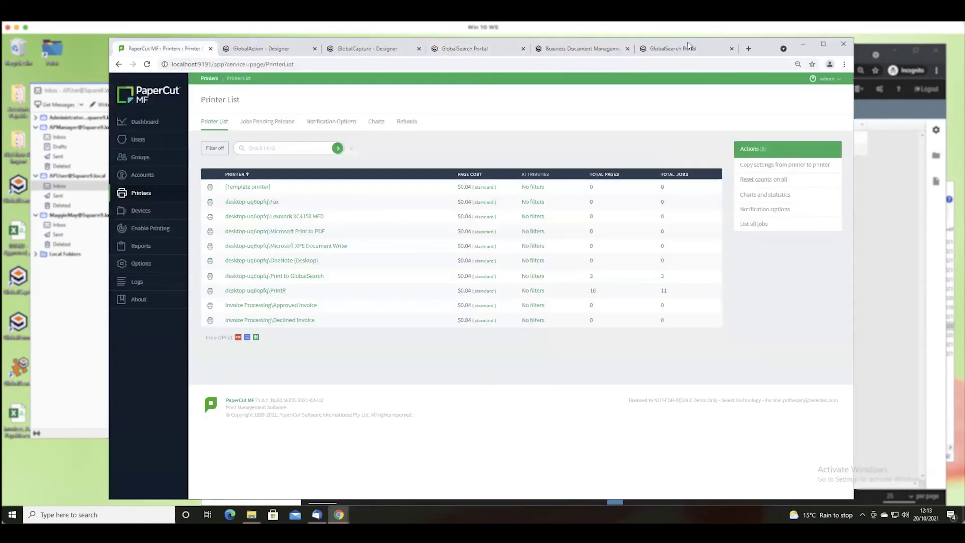
left_click(684, 52)
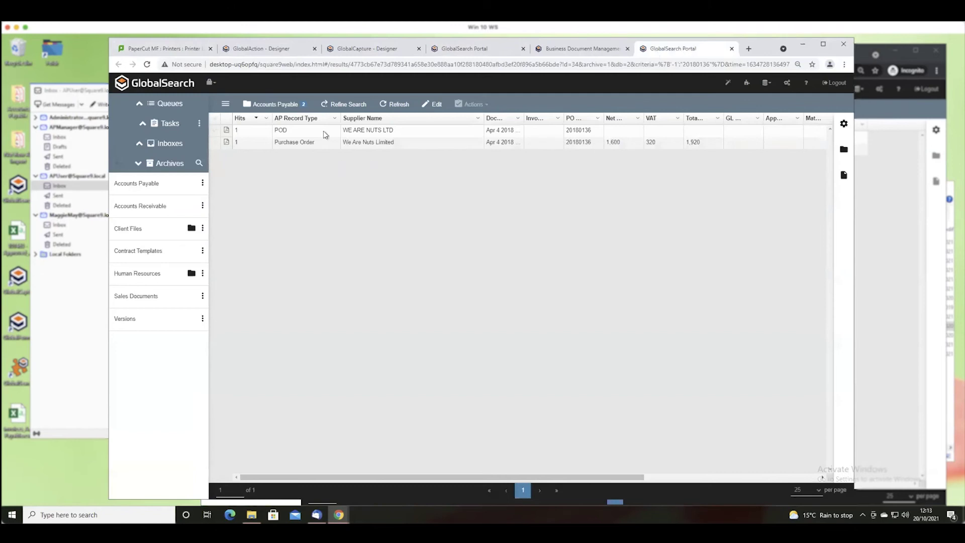
left_click(474, 50)
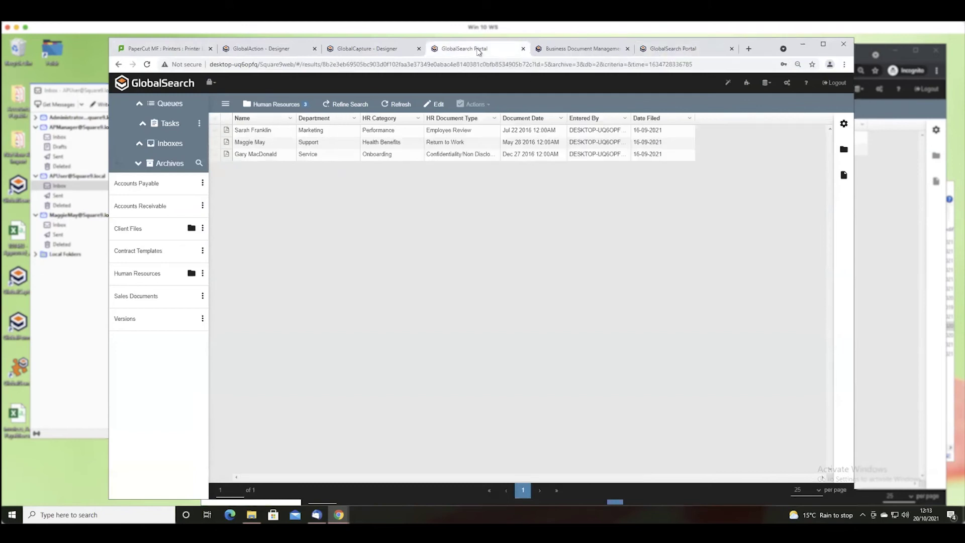
left_click(444, 108)
- Replace the employee name on the Support, Return to Work record, fix its typo, and commit it
left_click(268, 143)
left_click(268, 143)
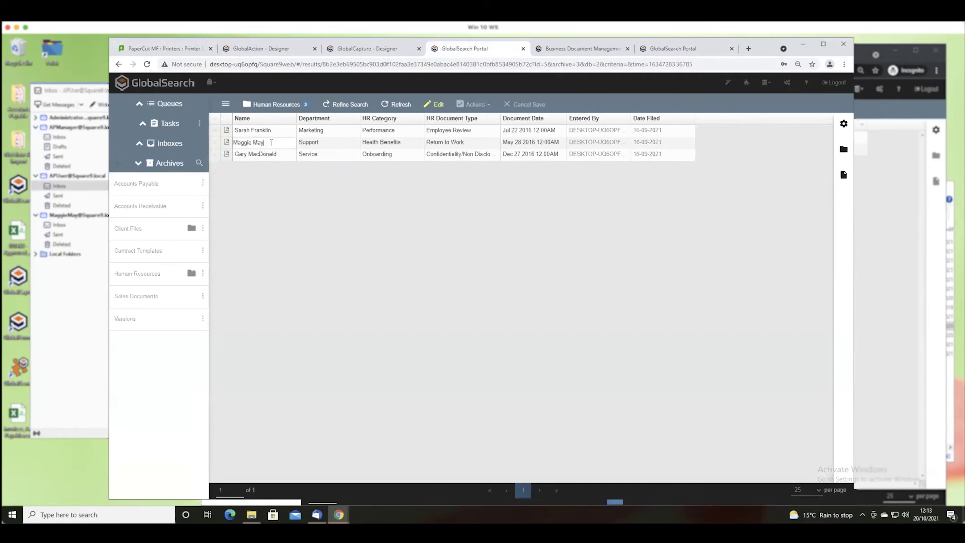
left_click_drag(231, 143, 265, 145)
type("DAmian")
left_click(243, 143)
key("BackSpace")
left_click(459, 156)
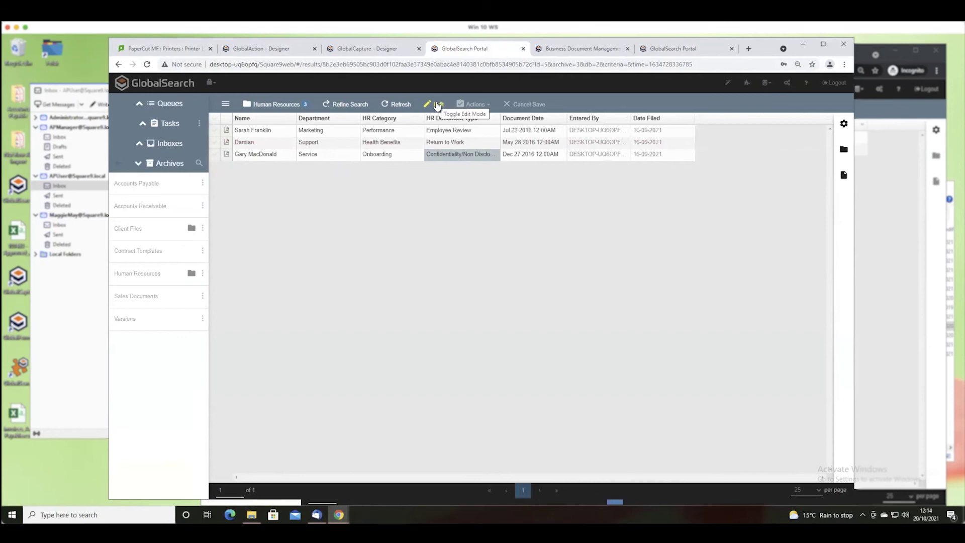
left_click(868, 55)
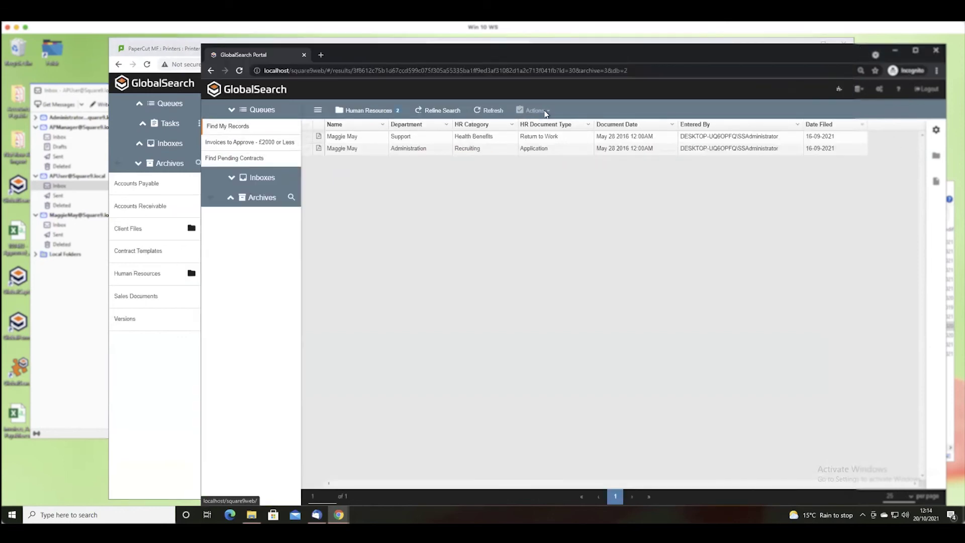
- Refresh the private window's HR results so only the Recruiting Application record remains
left_click(499, 111)
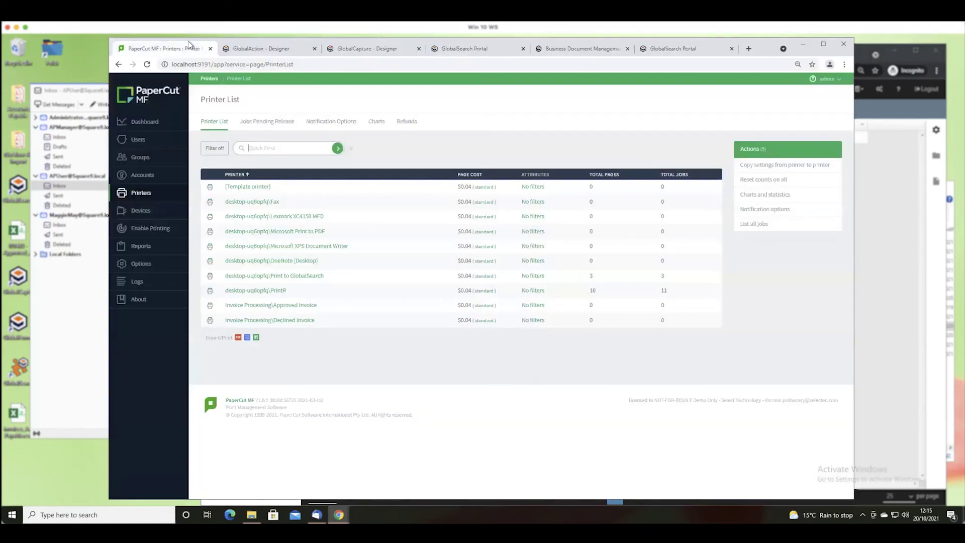
- Close the duplicate GlobalSearch Portal tab and show the Contract Templates saved searches
left_click(188, 46)
left_click(679, 49)
left_click(732, 48)
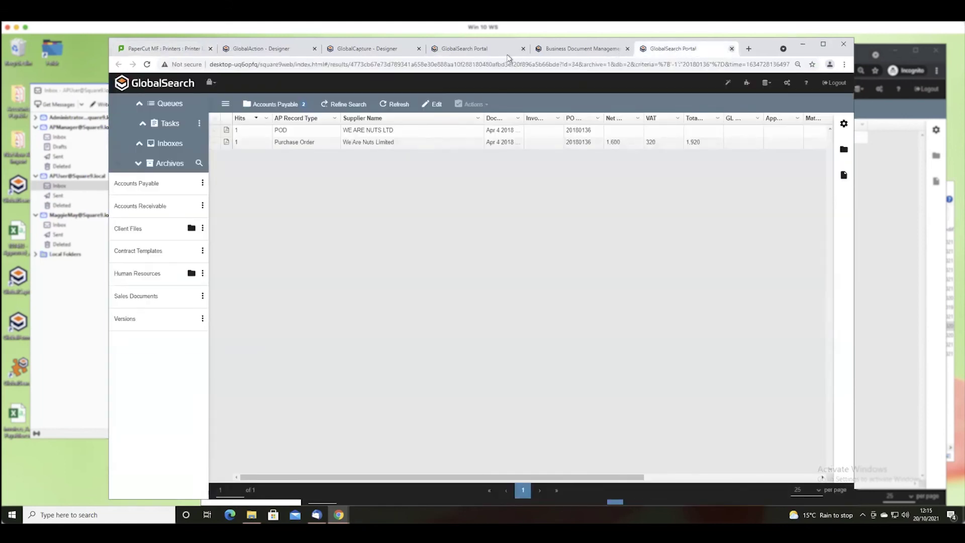
left_click(489, 47)
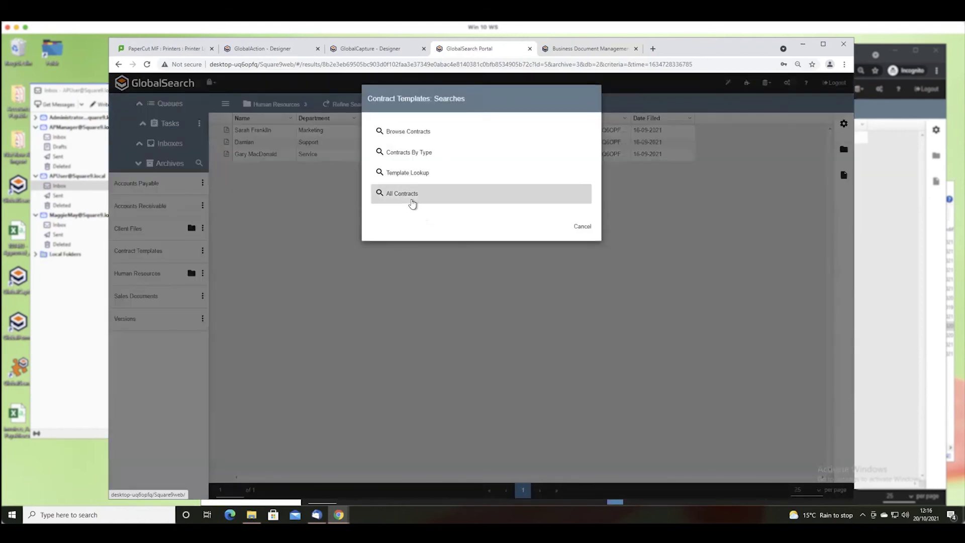
- Run the All Contracts search and select the Software Maintenance Agreement for actions
left_click(408, 195)
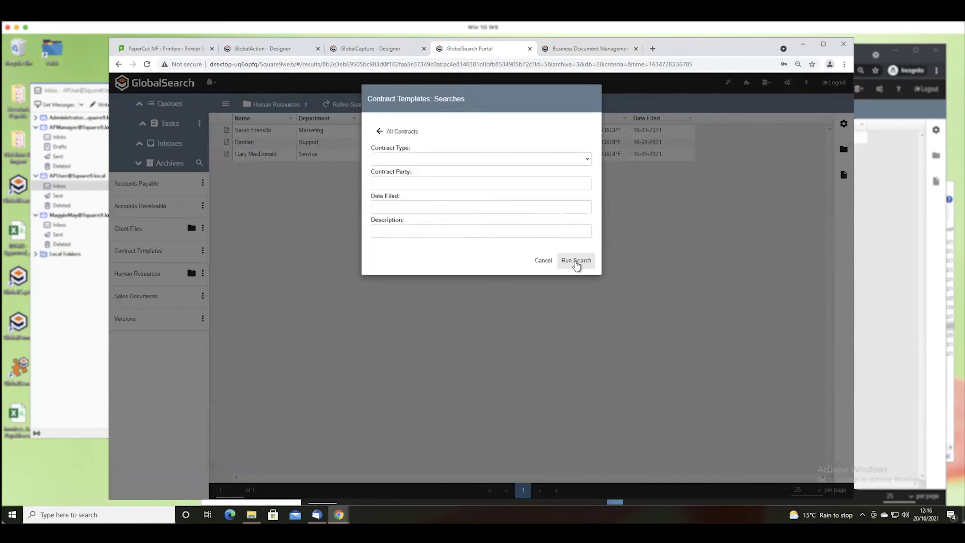
left_click(576, 261)
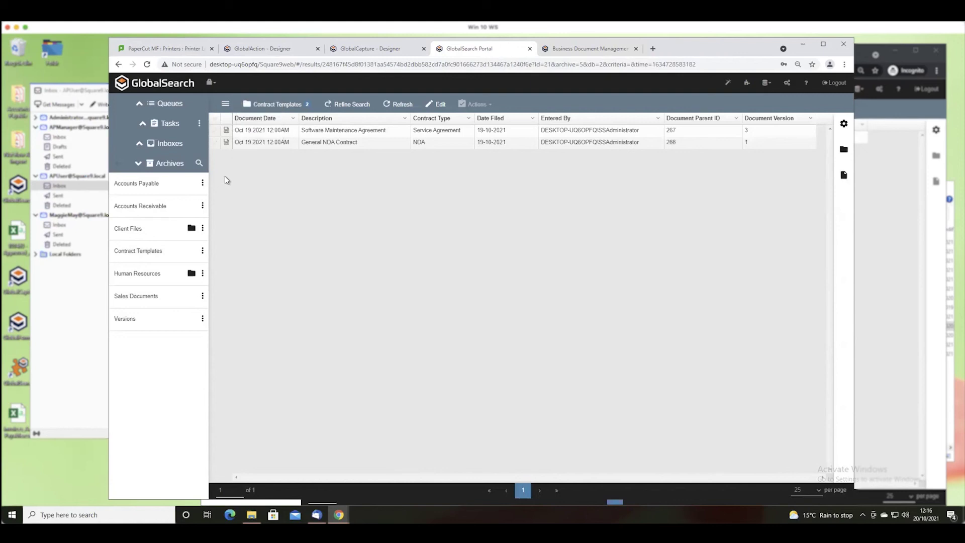
mouse_move(227, 136)
left_click(215, 130)
left_click(495, 105)
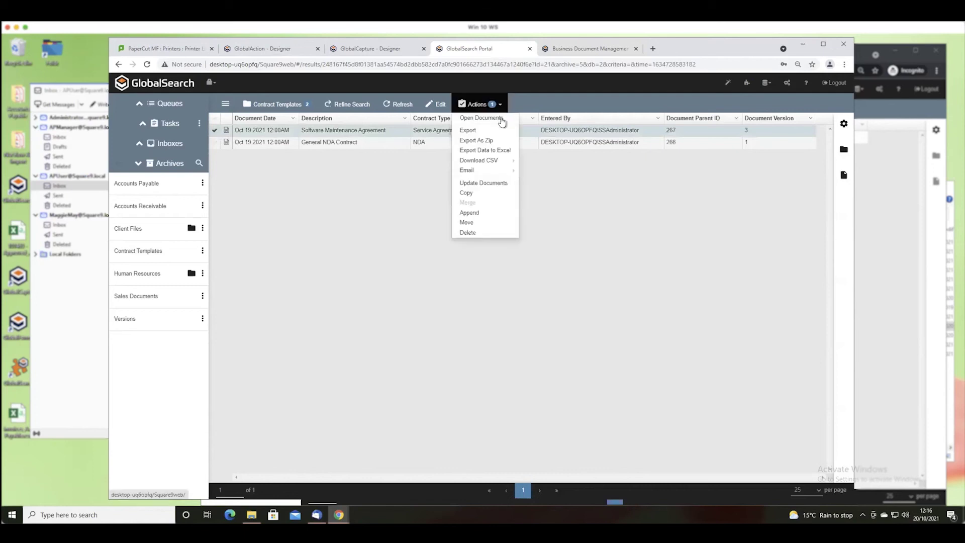
- Open the Software Maintenance Agreement in the document viewer and show its extra options
left_click(478, 120)
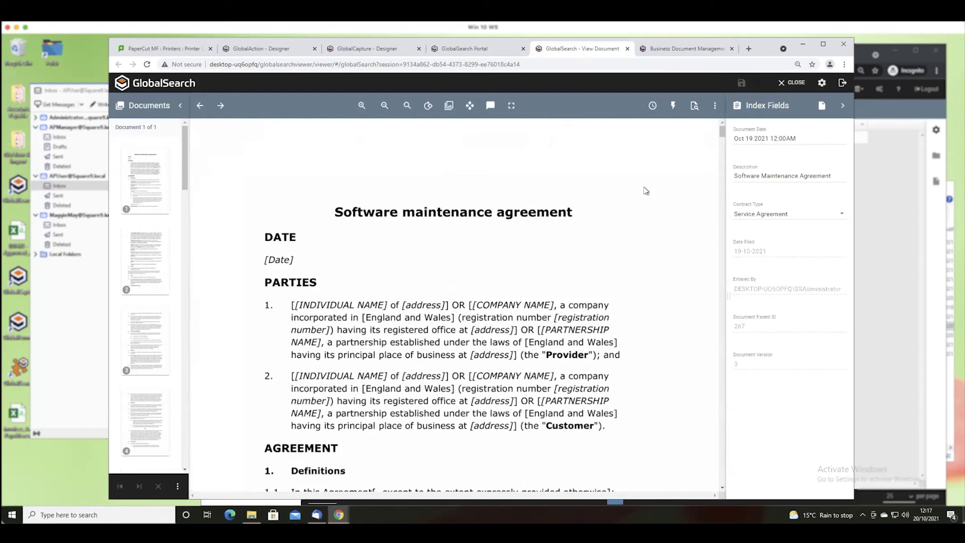
left_click(714, 107)
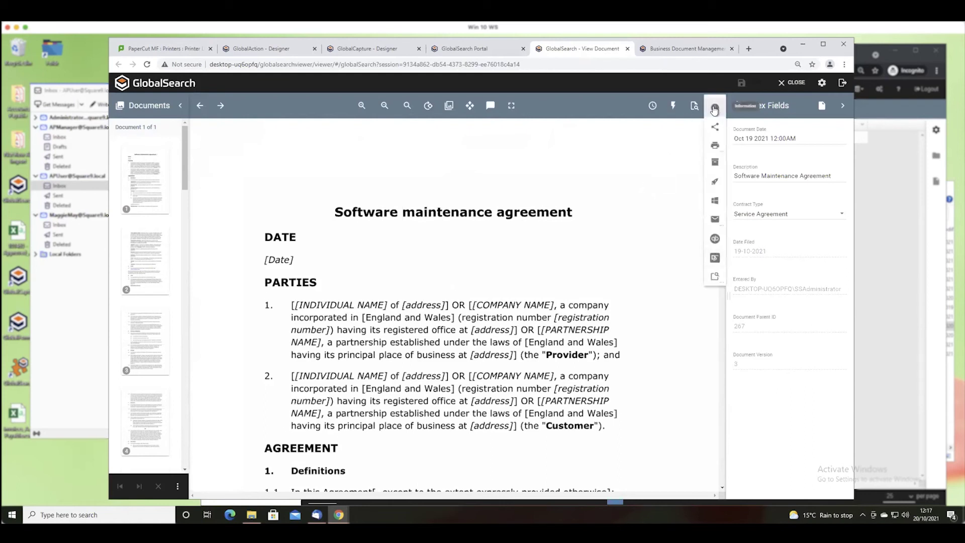
- Launch the contract in Word, append 'V.10' to its heading, and save on closing
left_click(715, 184)
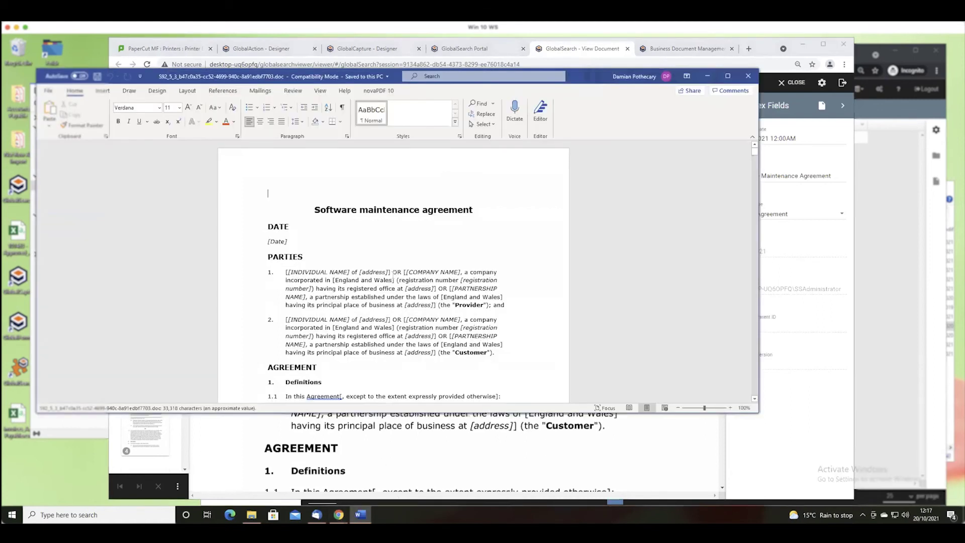
left_click(479, 210)
type("V.10")
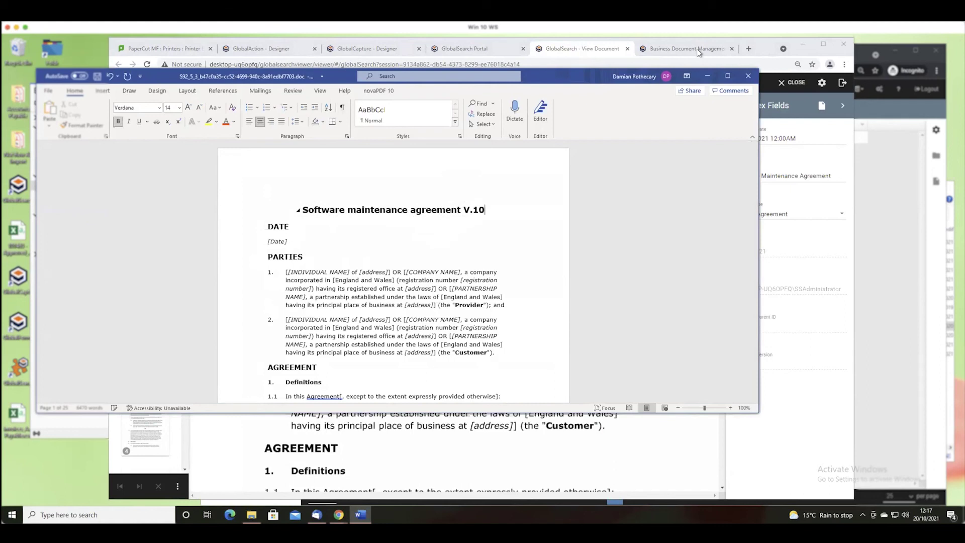
left_click(747, 76)
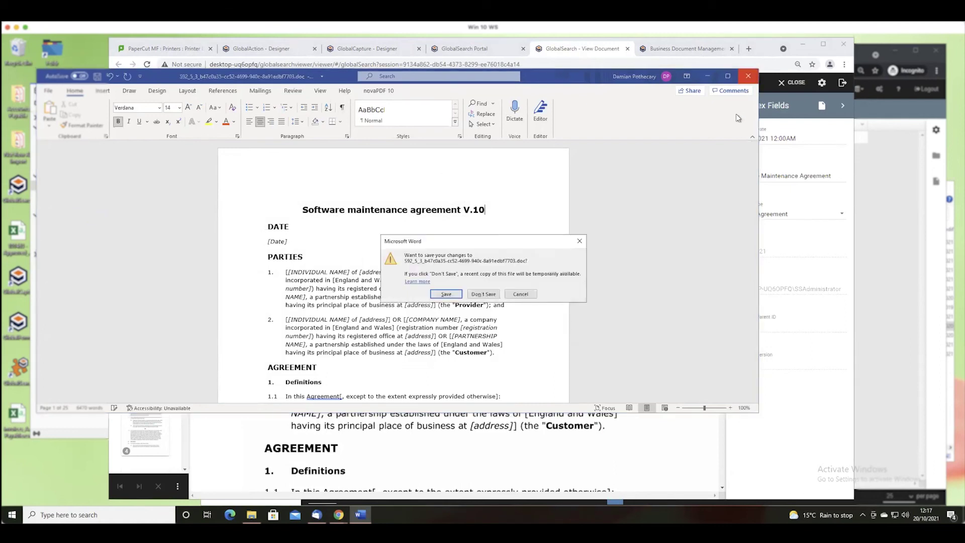
left_click(450, 294)
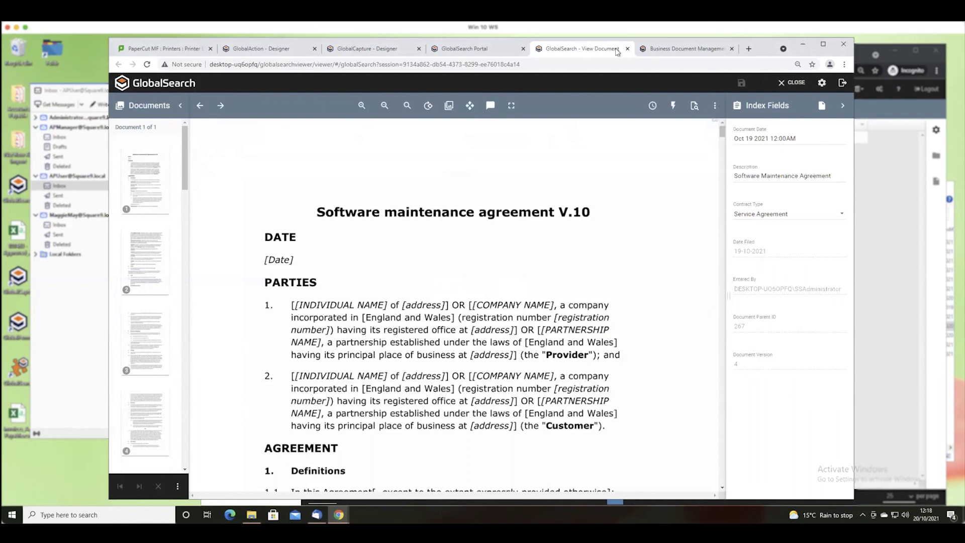
- Restore version 3 of the contract from its history and save it as current
left_click(653, 108)
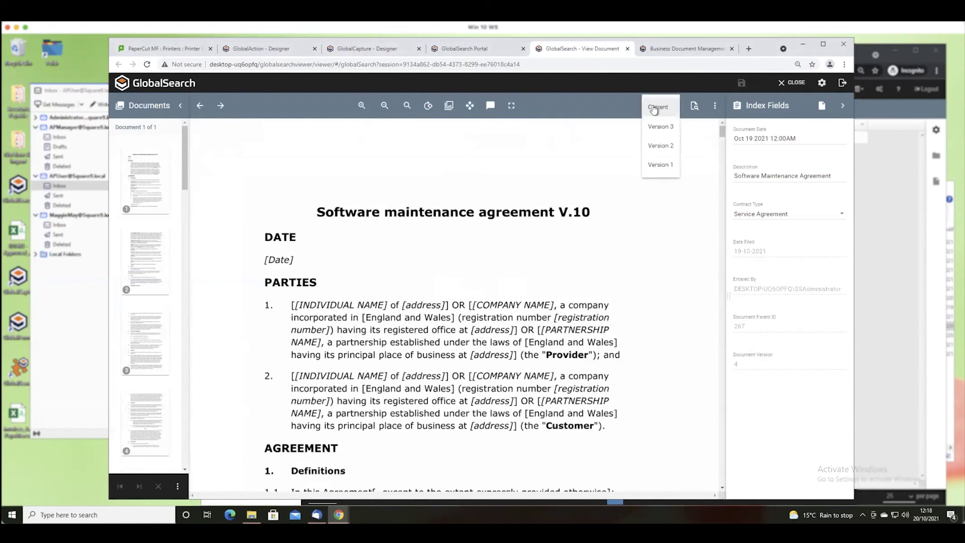
left_click(660, 128)
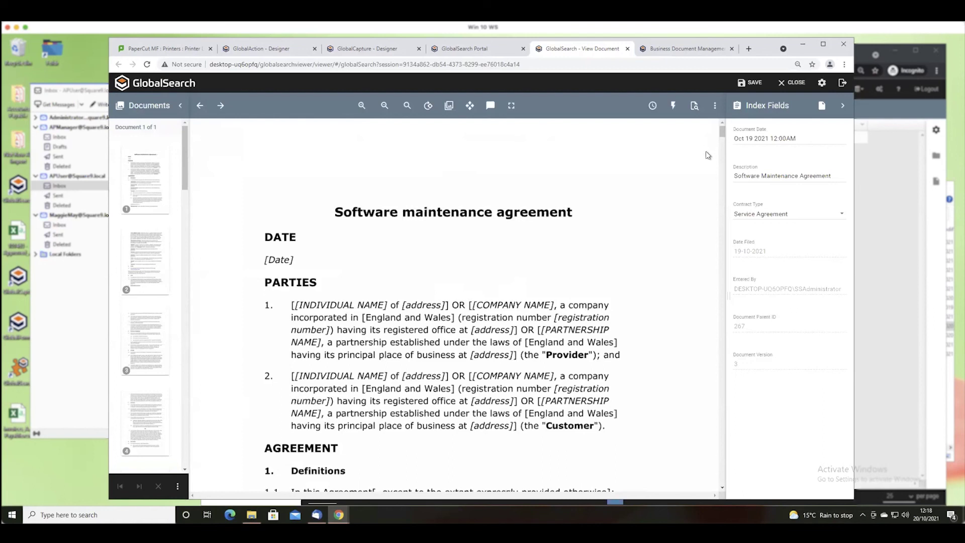
left_click(714, 105)
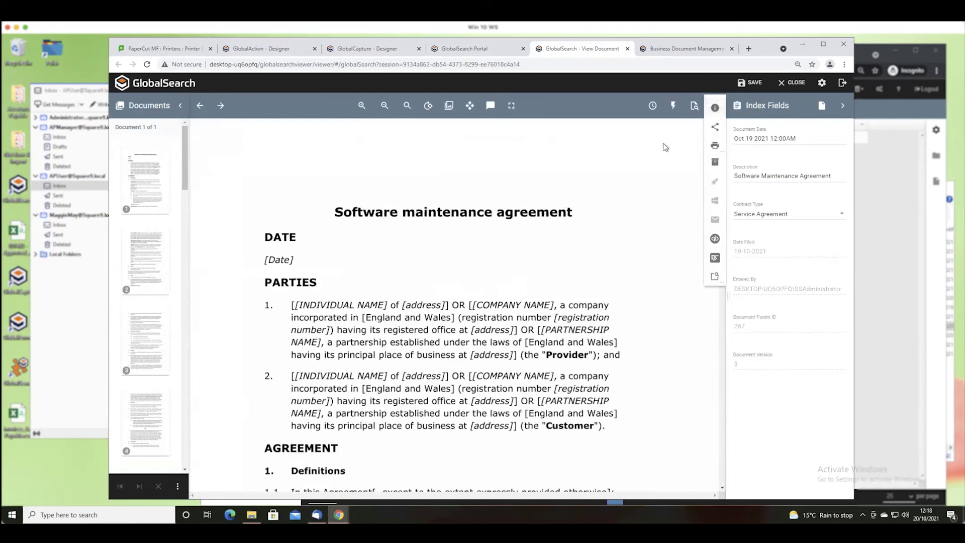
left_click(752, 82)
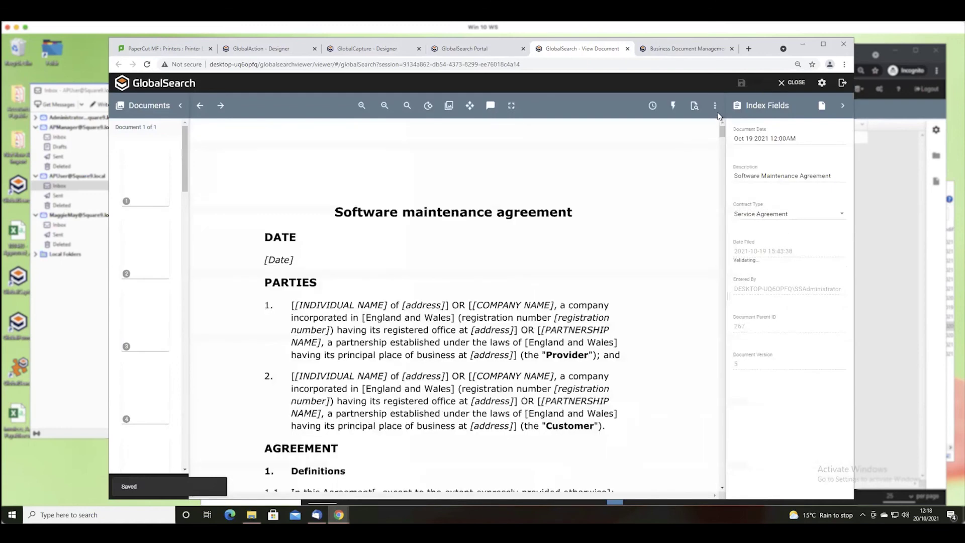
left_click(715, 107)
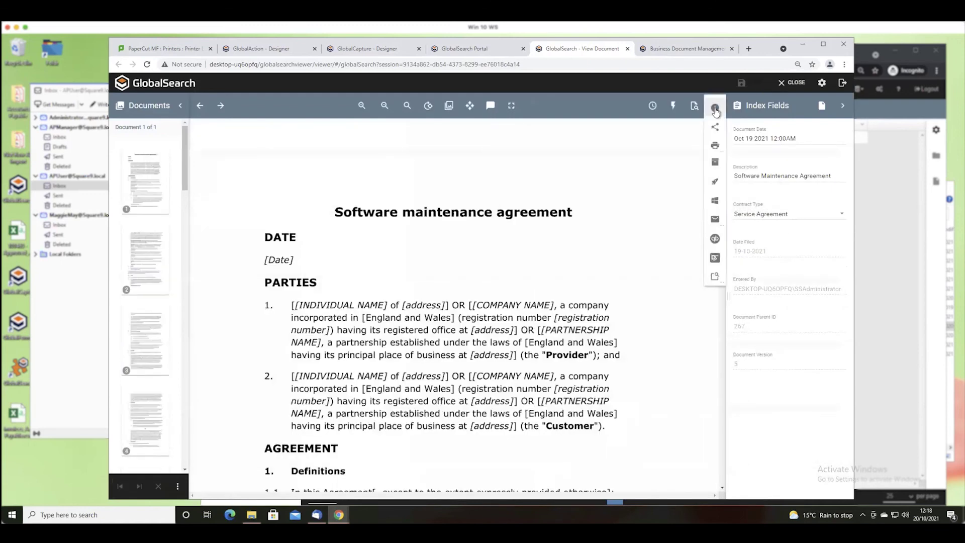
- Reopen the contract in Word, replacing [Date] with 'Today' and the name placeholder with 'Selected'
left_click(712, 185)
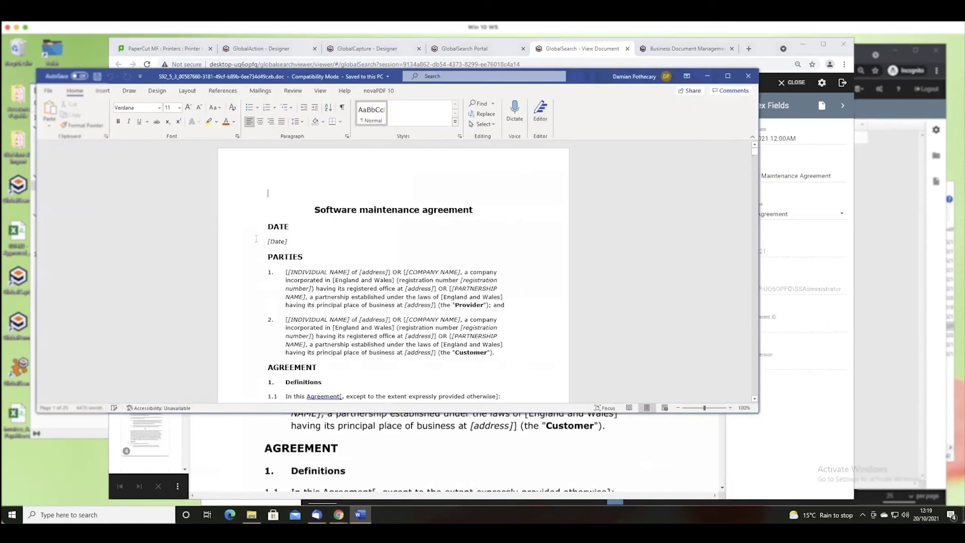
double_click(288, 243)
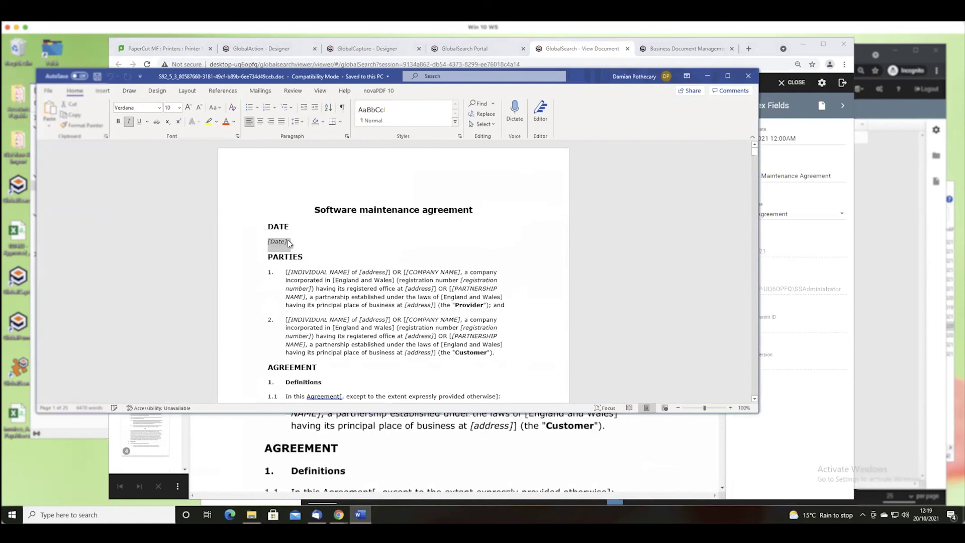
type("Today")
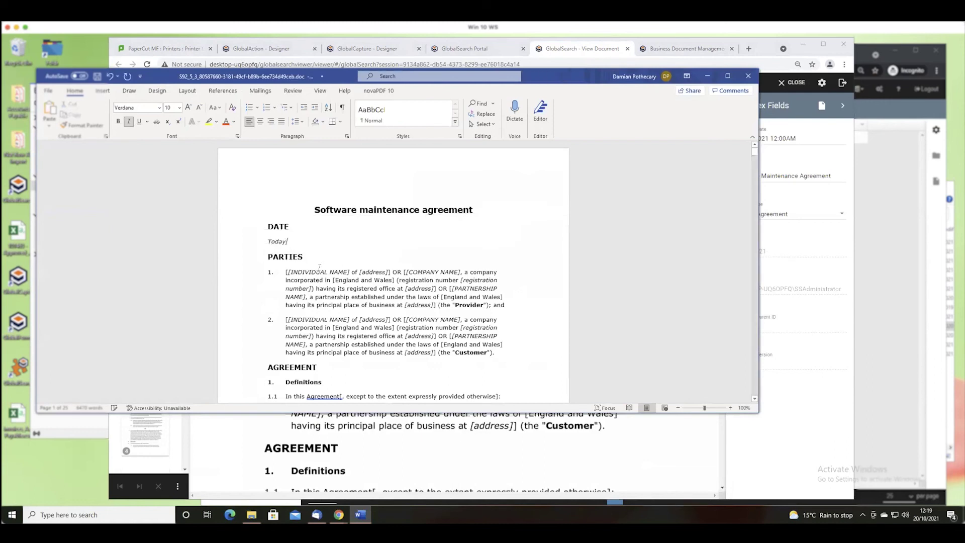
left_click_drag(350, 272, 285, 272)
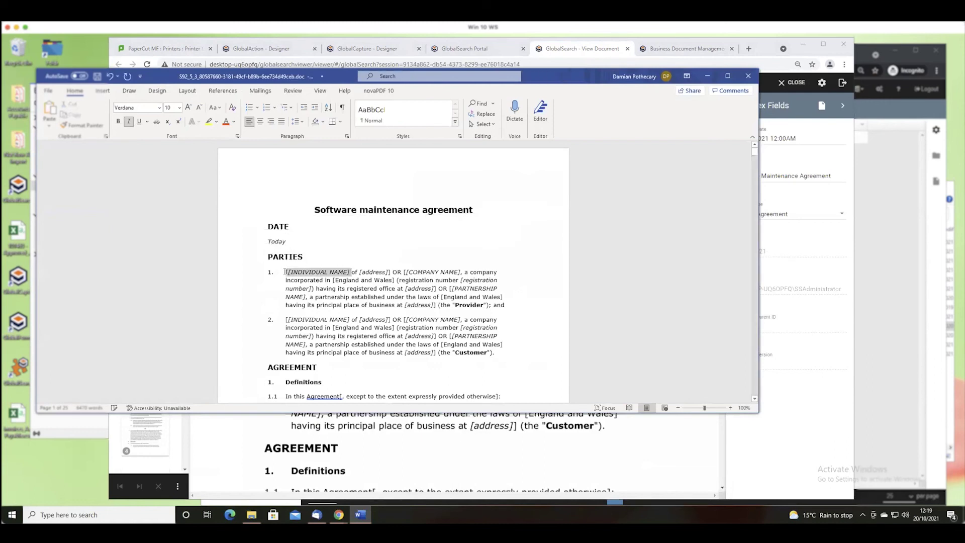
type("Selected")
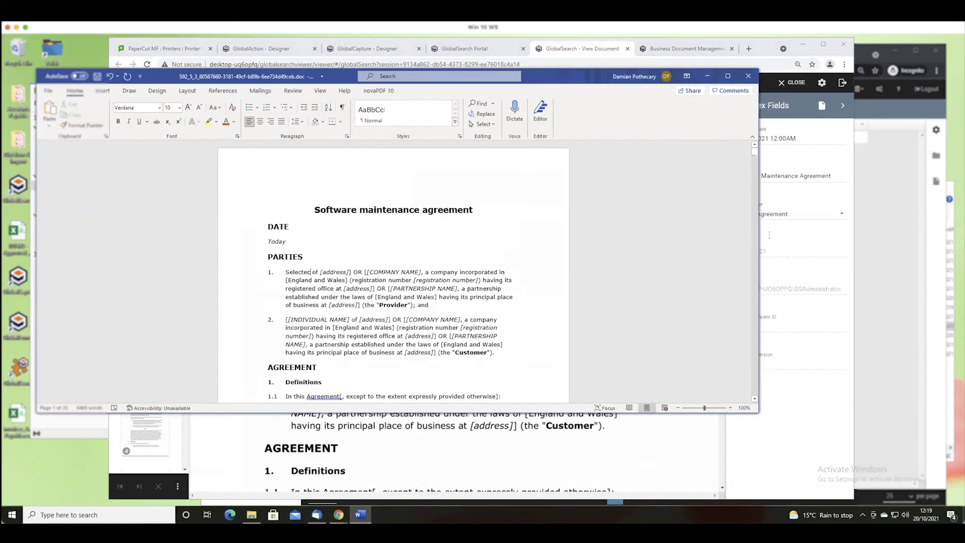
left_click(49, 92)
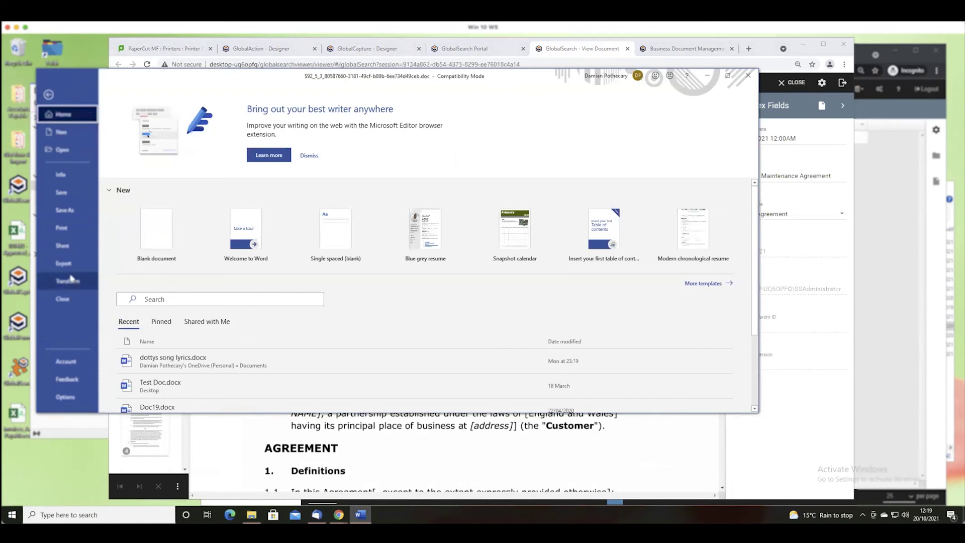
- Print the contract to the Print to GlobalSearch printer
left_click(64, 227)
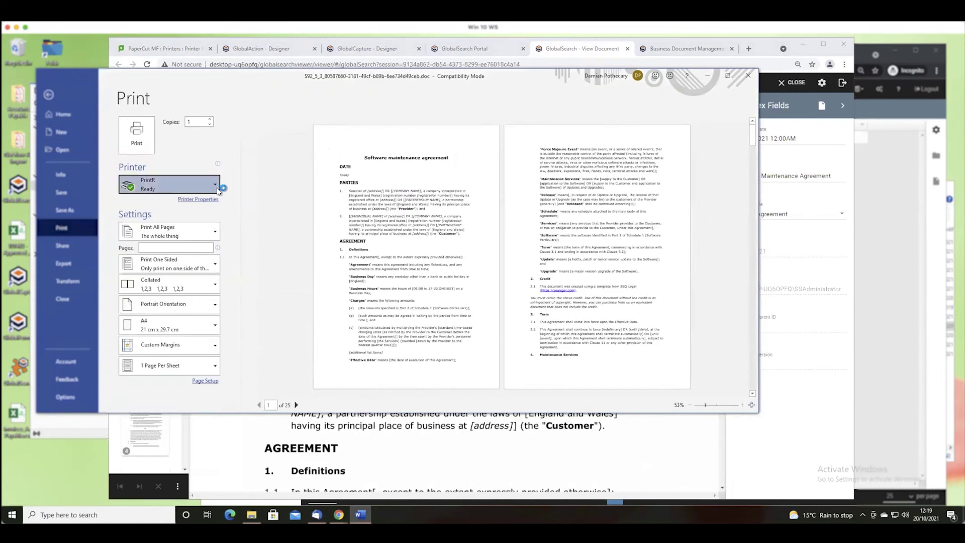
left_click(217, 186)
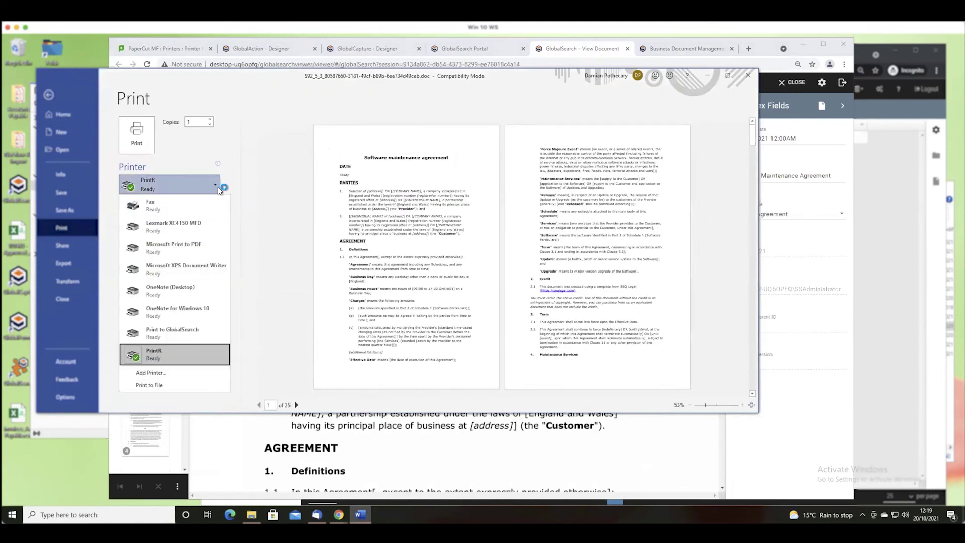
left_click(175, 333)
left_click(136, 135)
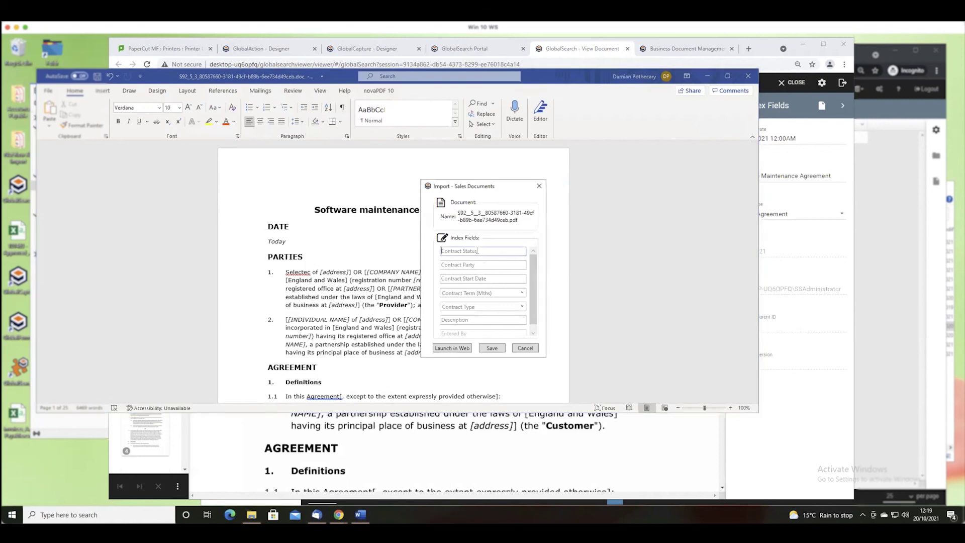
- Index the import as Pending, Selectec, today, 60-month Service Agreement, 'Show and Tell', and save
type("Pe")
type("nding")
type("Selectec")
left_click(503, 277)
type("today")
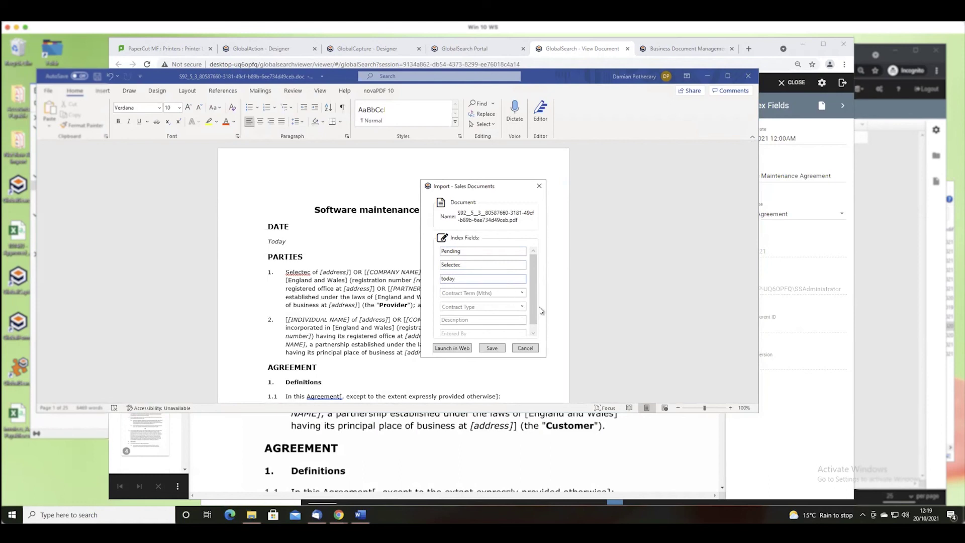
left_click(522, 292)
left_click(456, 347)
left_click(505, 308)
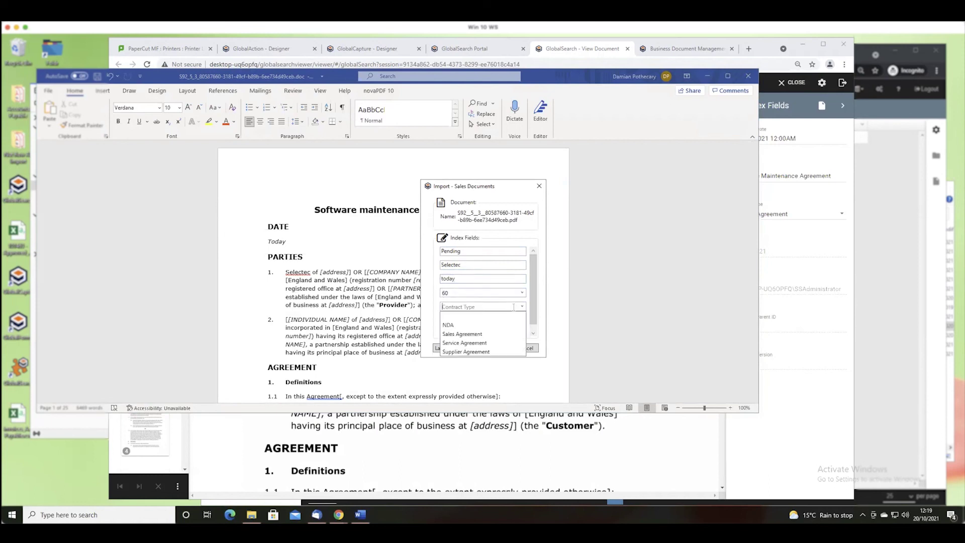
left_click(522, 307)
left_click(460, 346)
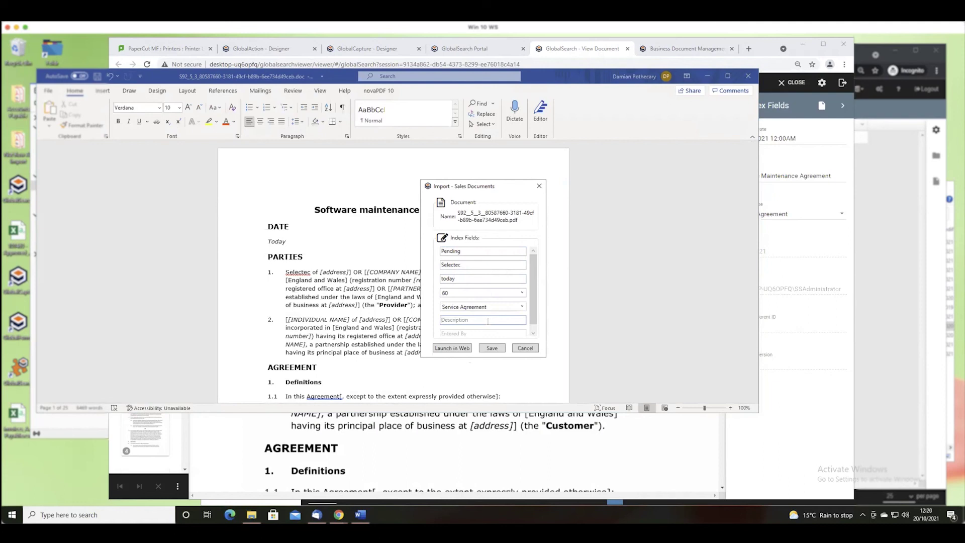
type("Show and Tell")
left_click(492, 347)
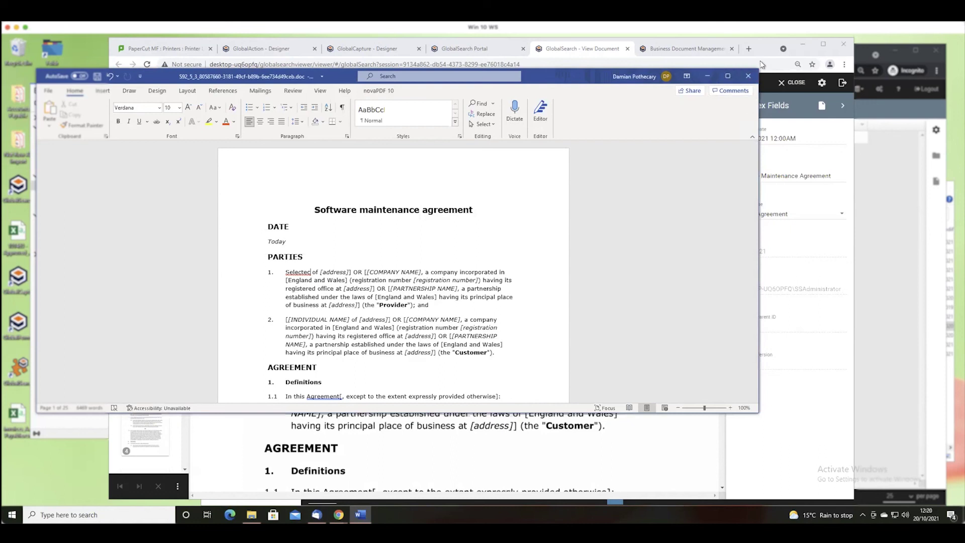
- Close the Word contract with Don't Save and return to the GlobalSearch Portal tab
left_click(747, 76)
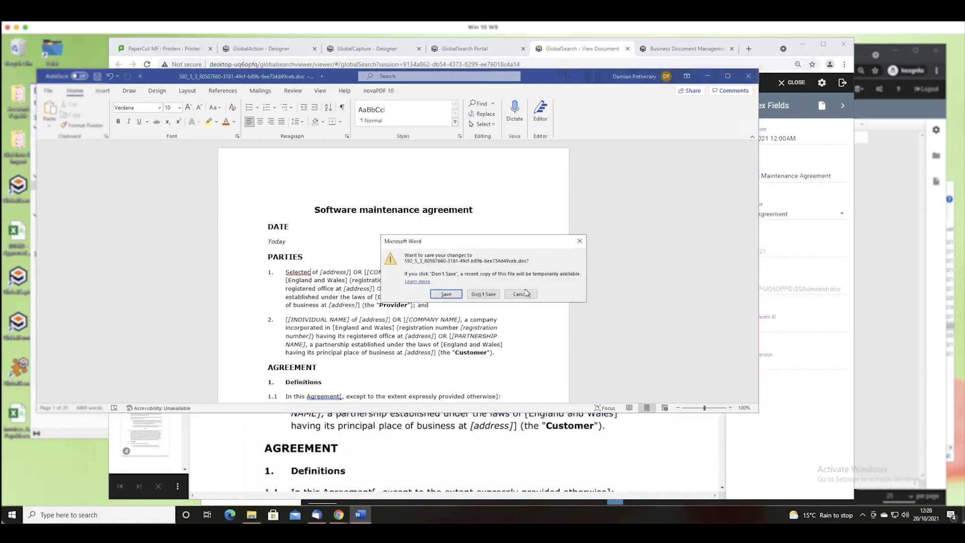
left_click(484, 294)
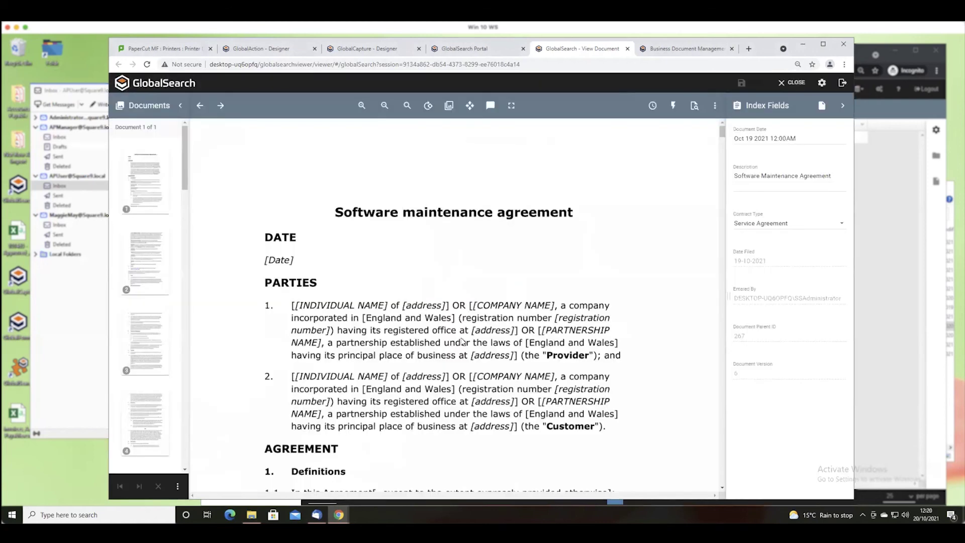
left_click(467, 51)
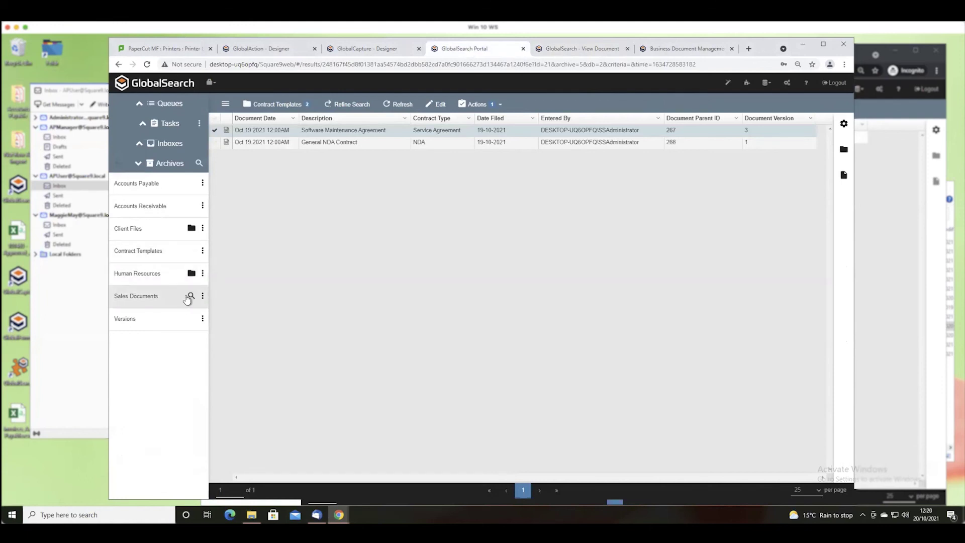
- Run the Browse Sales Documents search to confirm the Selectec contract, then bring up the private portal window
left_click(190, 297)
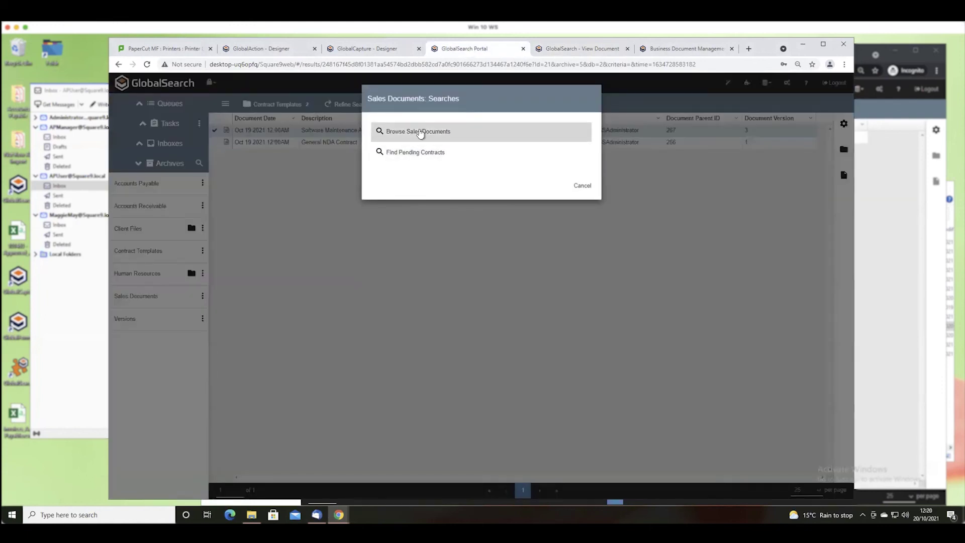
left_click(445, 132)
left_click(577, 309)
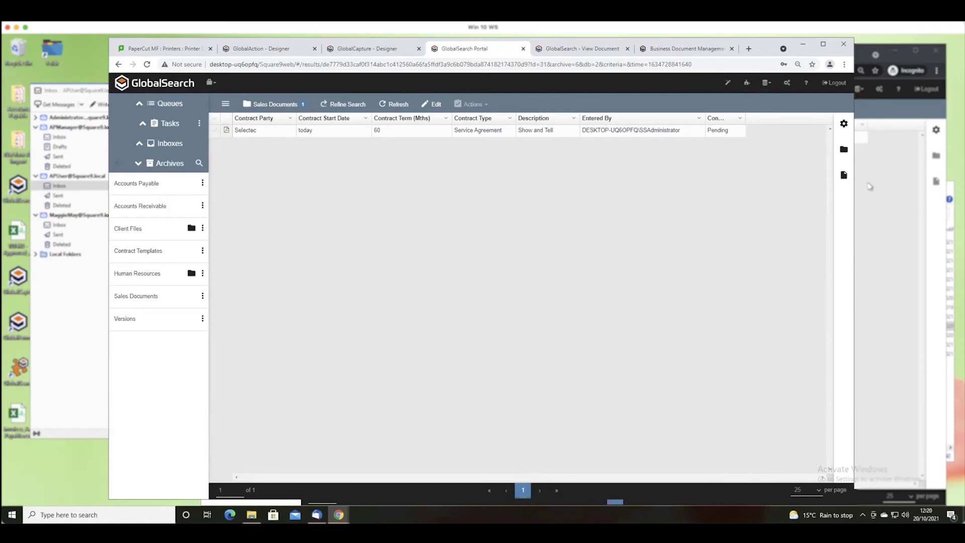
left_click(888, 179)
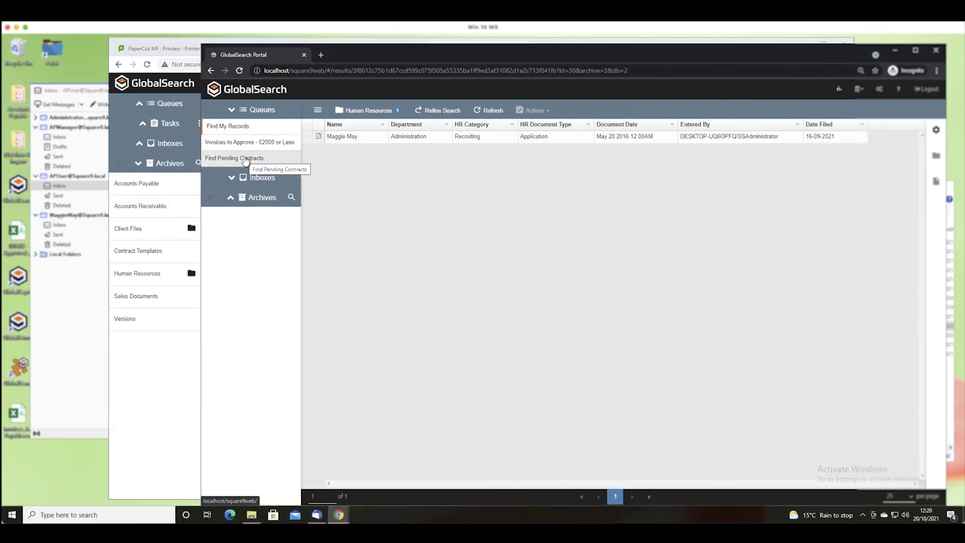
- Select the Pending Selectec contract in Find Pending Contracts and open it via Actions > Open Documents
left_click(245, 158)
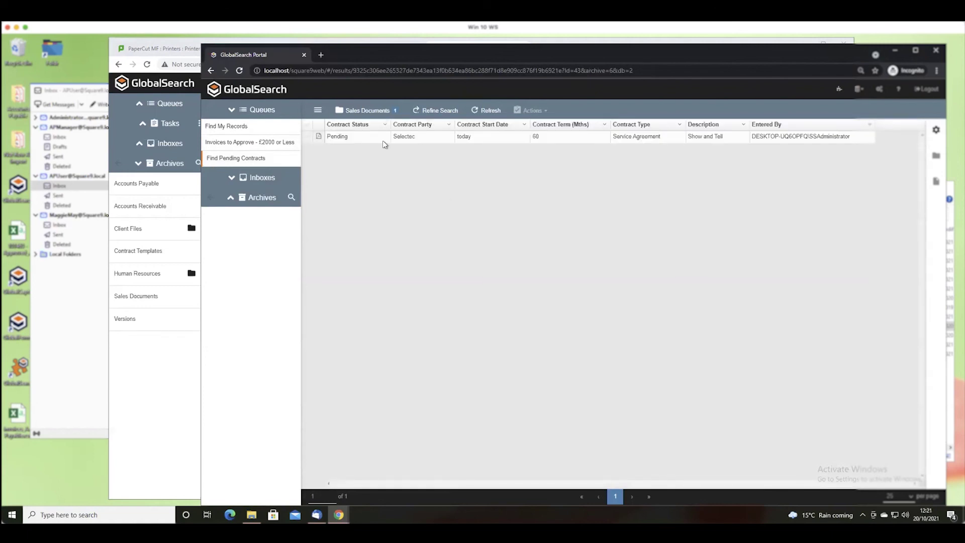
left_click(308, 137)
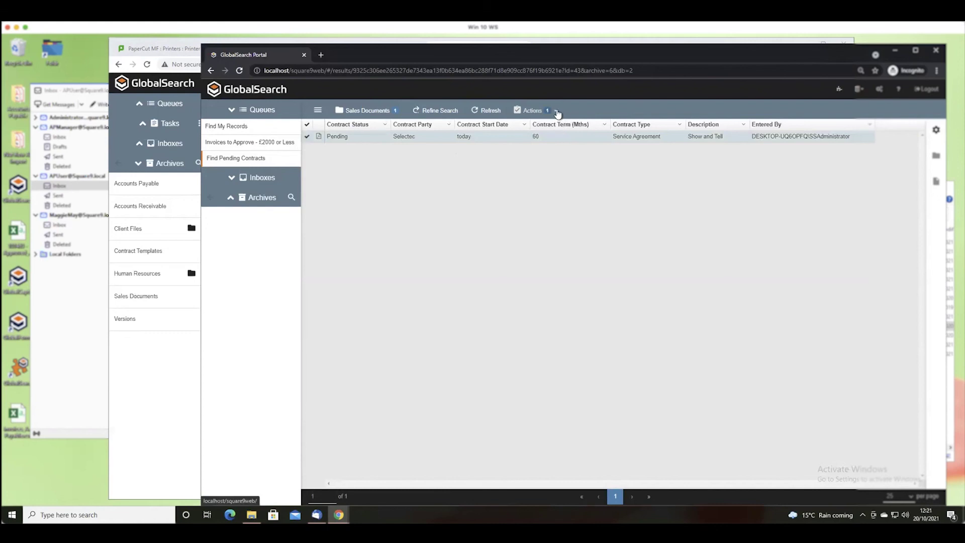
left_click(555, 111)
left_click(643, 245)
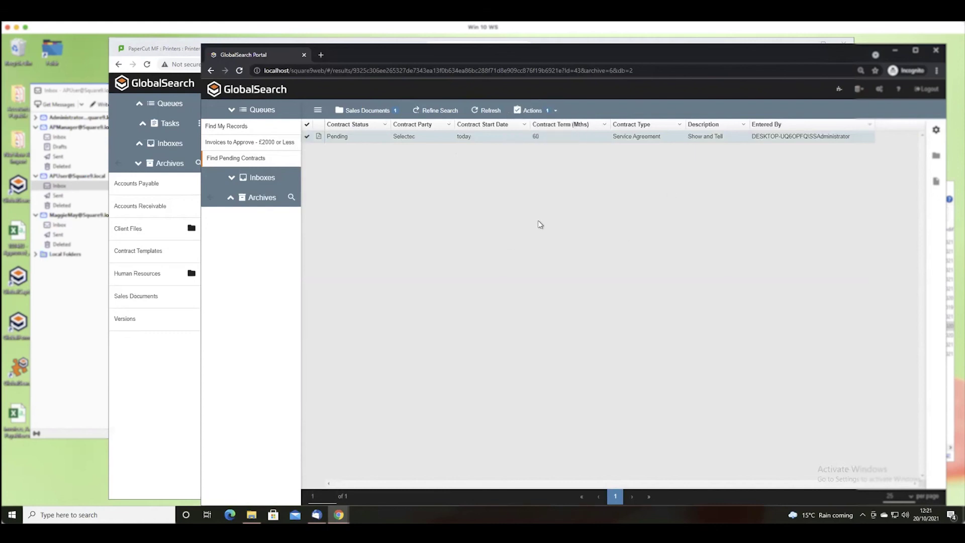
left_click(552, 111)
left_click(545, 126)
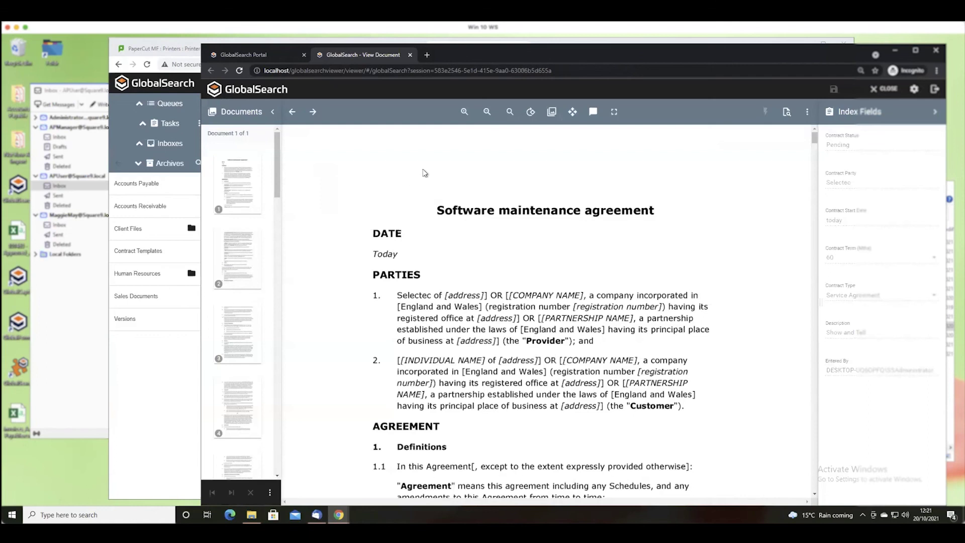
- Search the contract text for 'selecte' in the viewer, then close the search bar
left_click(786, 113)
type("selectec")
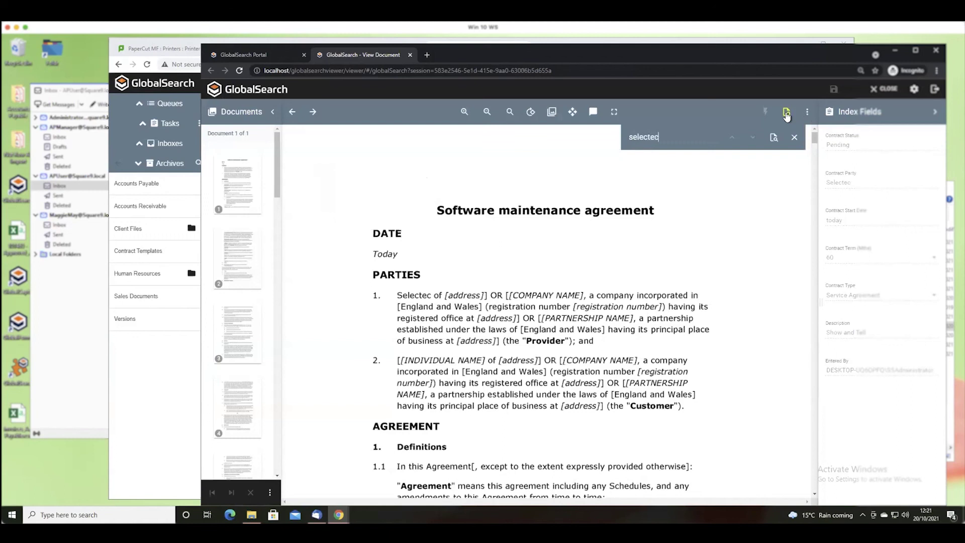
left_click(774, 137)
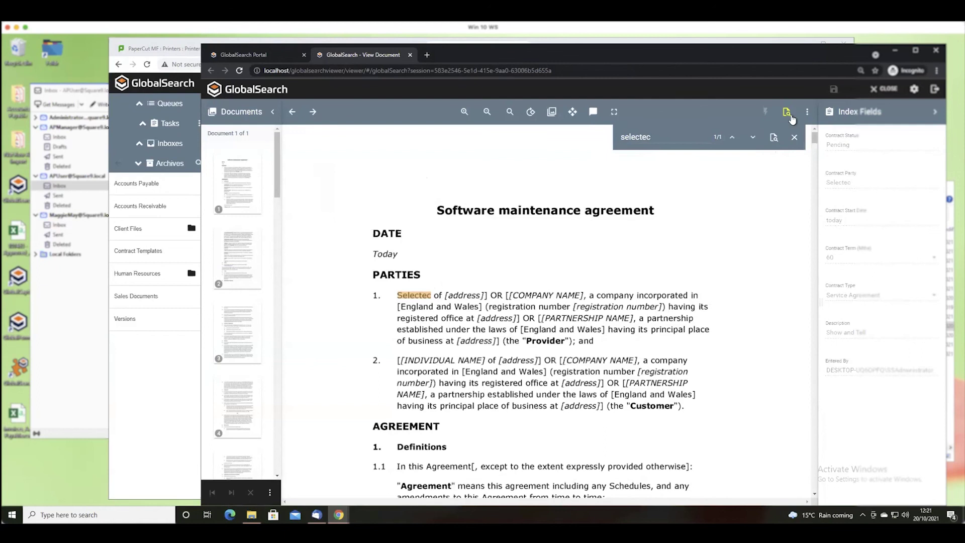
left_click(794, 137)
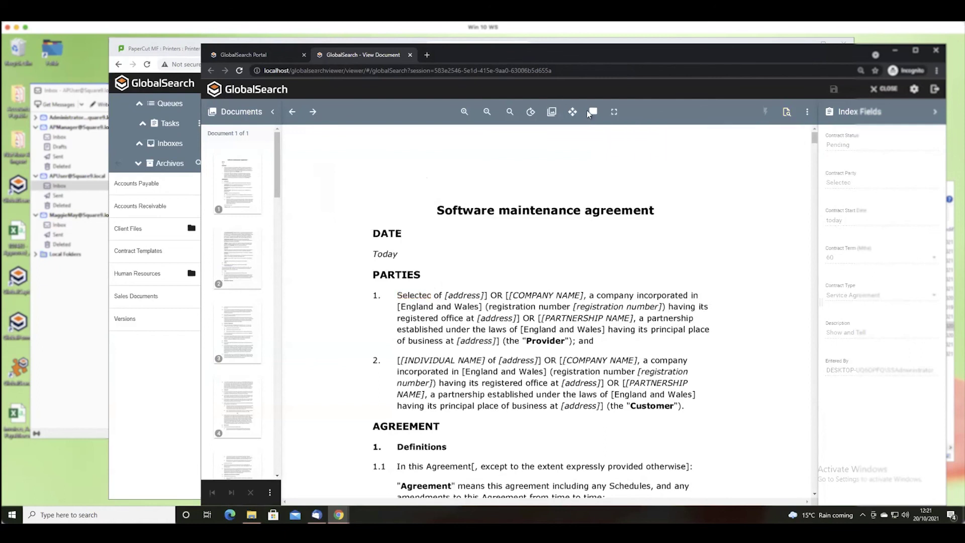
- Look over the annotation tools and more-actions menus, then close the document viewer
left_click(589, 114)
left_click(808, 113)
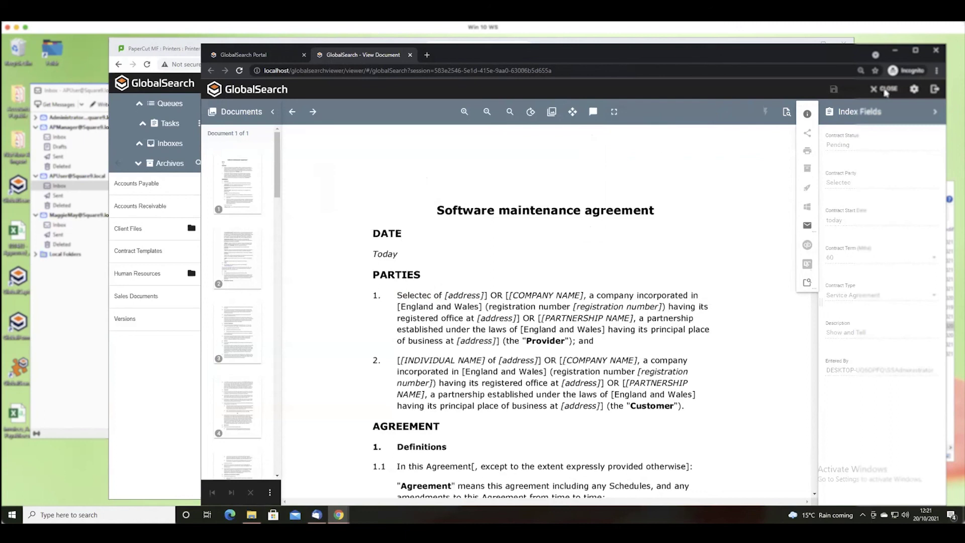
left_click(410, 55)
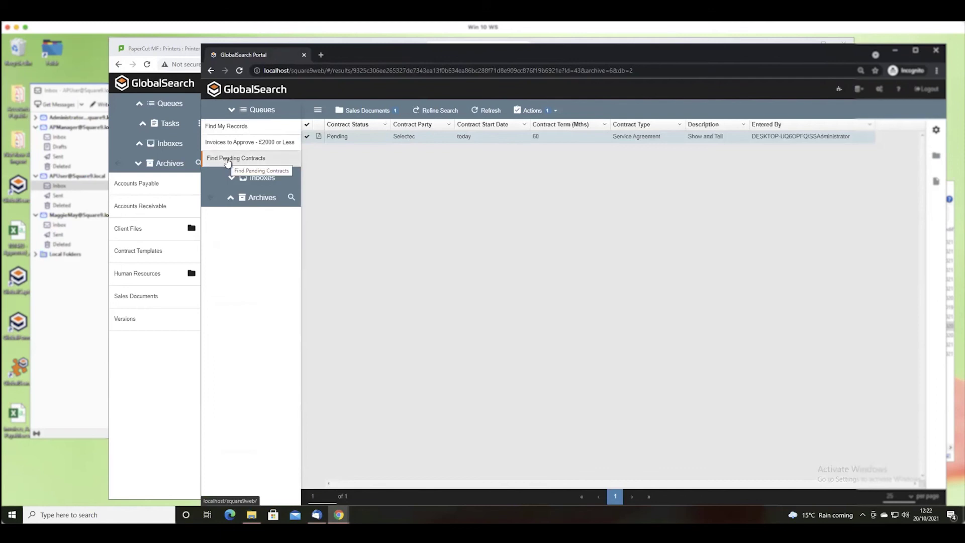
- Delete the Selectec contract's Pending status, save it, and refresh the now-empty Find Pending Contracts queue
left_click(149, 402)
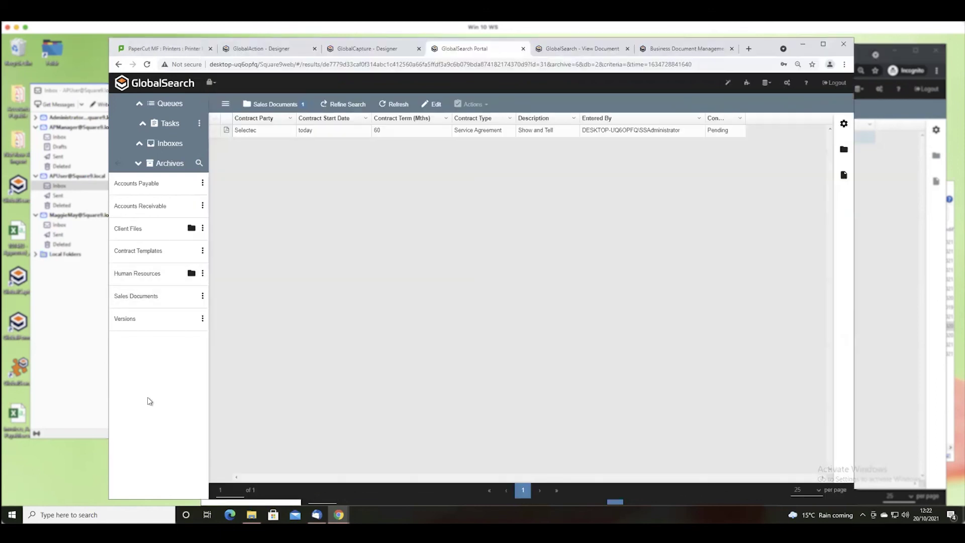
double_click(747, 129)
left_click(731, 130)
key("BackSpace")
left_click(428, 106)
left_click(908, 118)
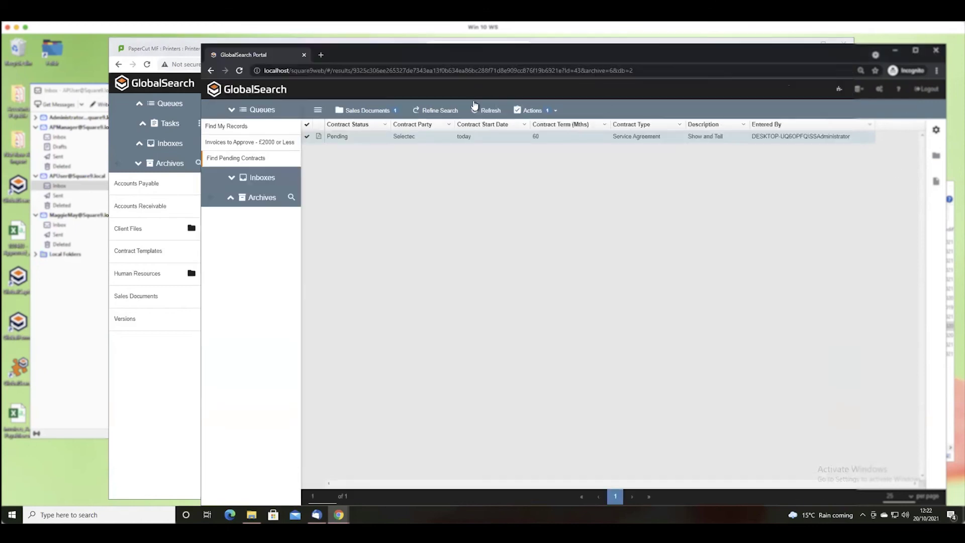
left_click(480, 111)
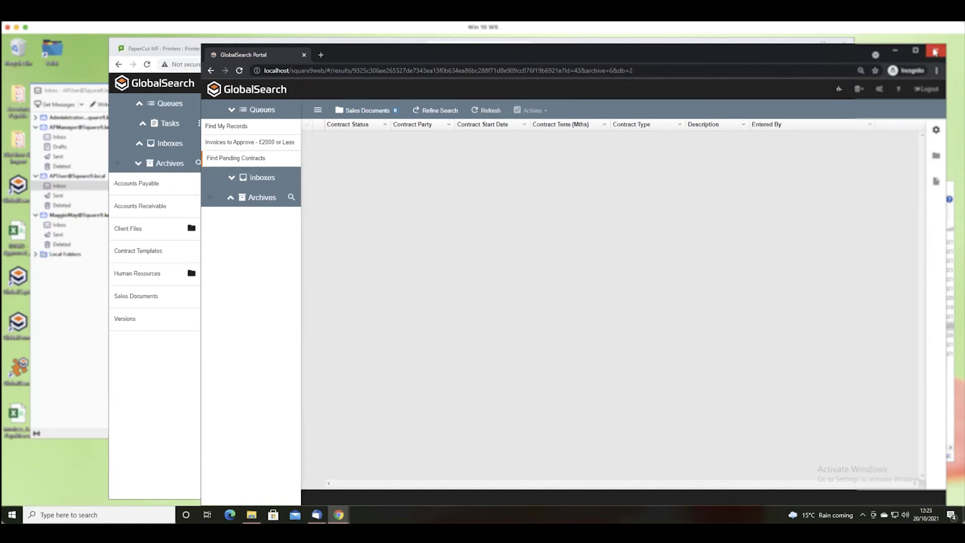
- Close the incognito window to return to the Sales Documents search result for the Selectec agreement
left_click(934, 52)
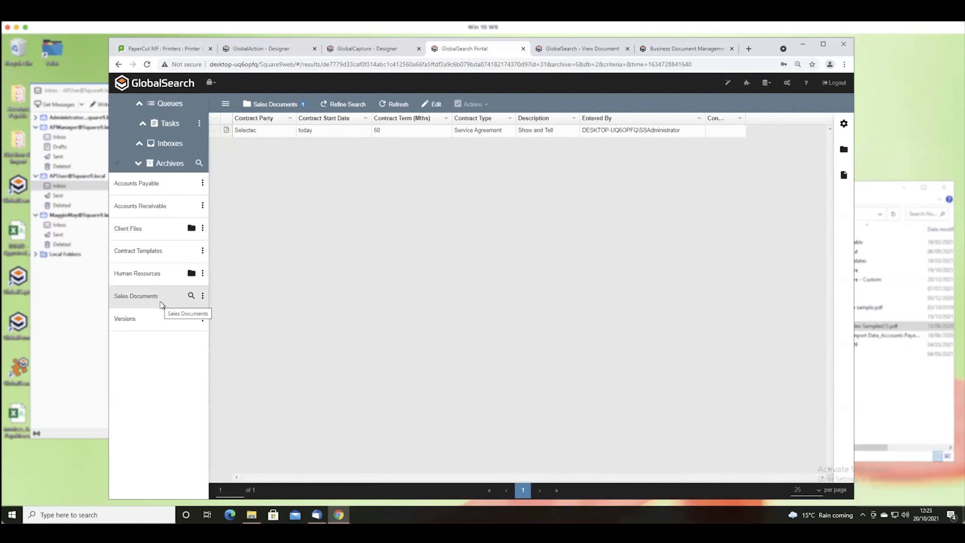
left_click(81, 317)
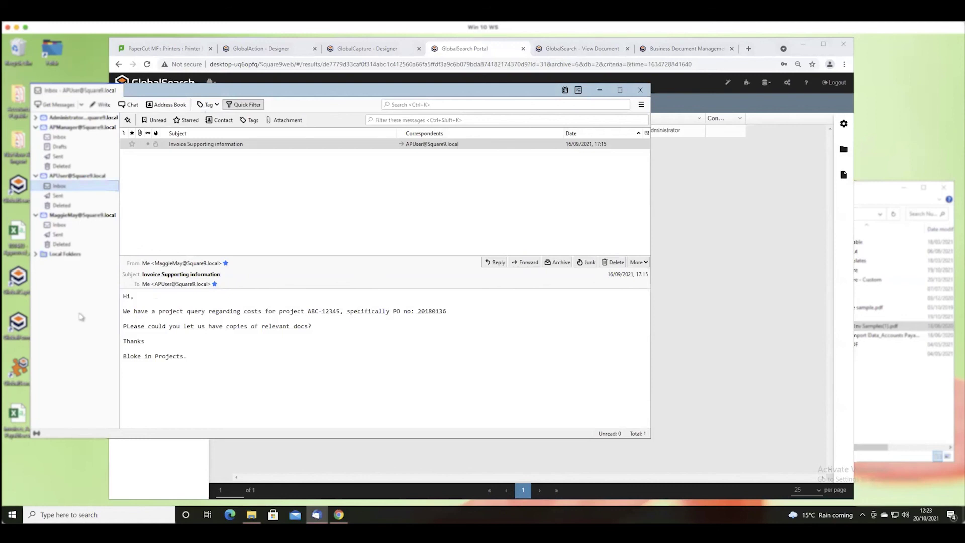
left_click(698, 256)
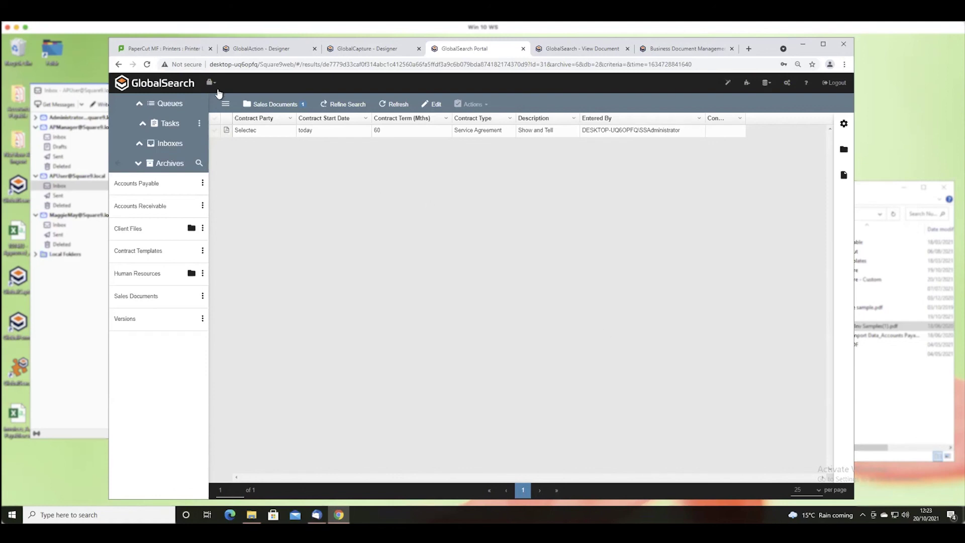
- From Administration Quick Start, create a new database named webinar1
left_click(213, 83)
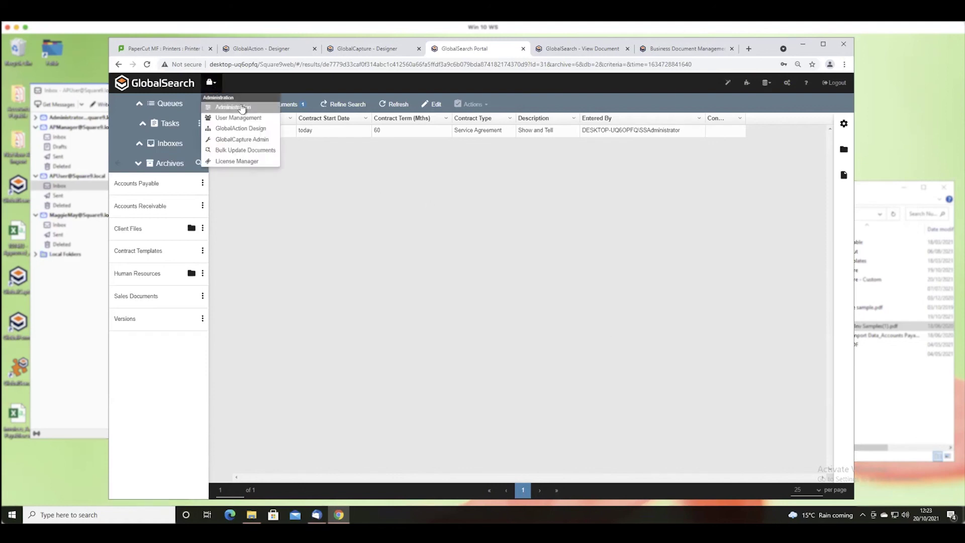
left_click(241, 108)
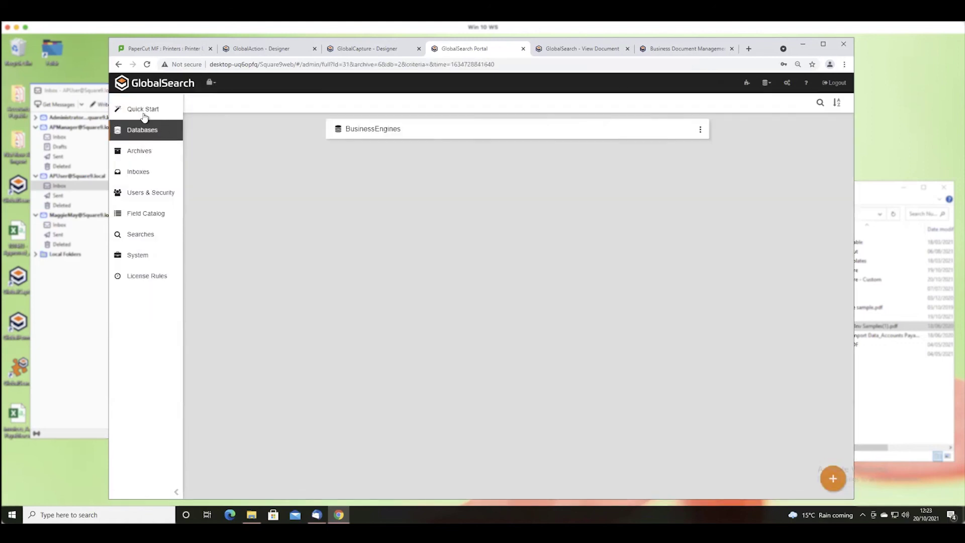
left_click(174, 116)
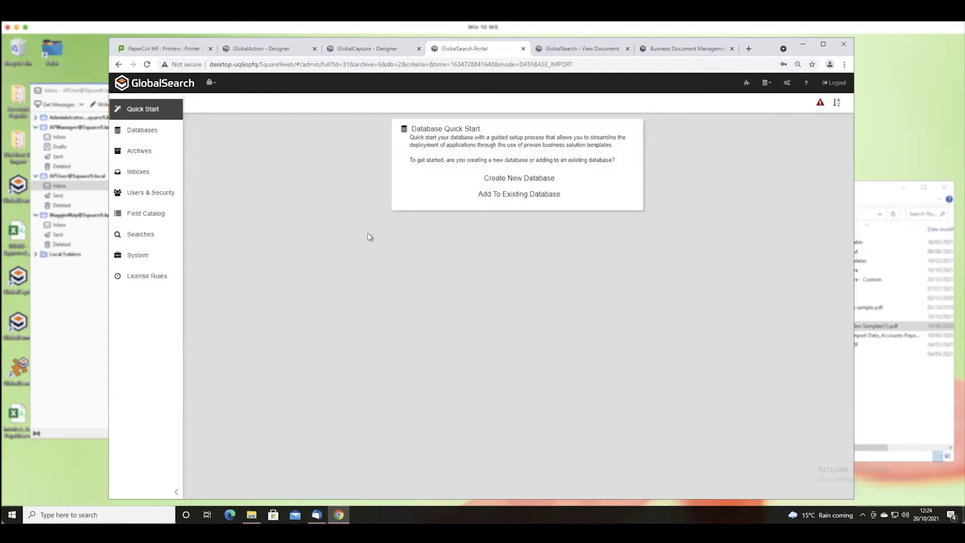
left_click(527, 181)
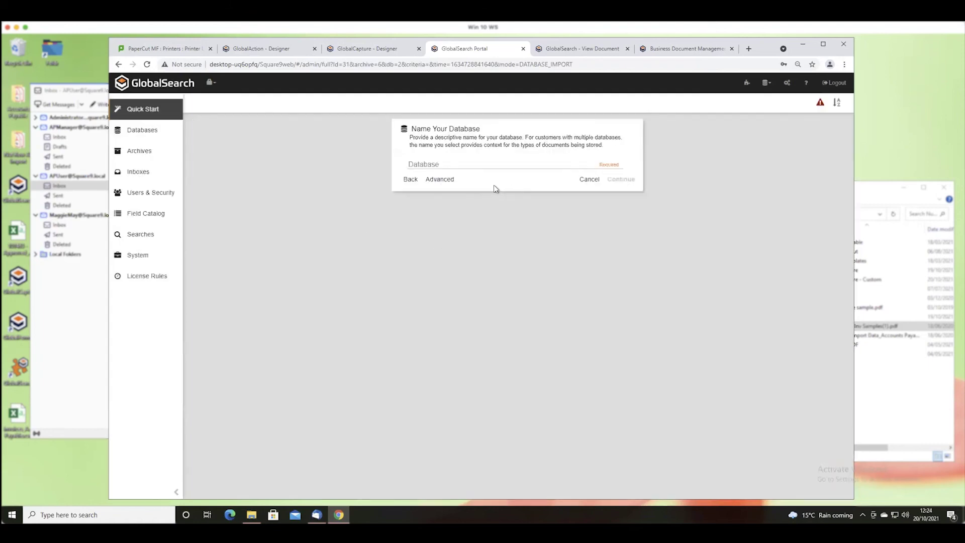
left_click(447, 165)
type("webinar1")
left_click(626, 181)
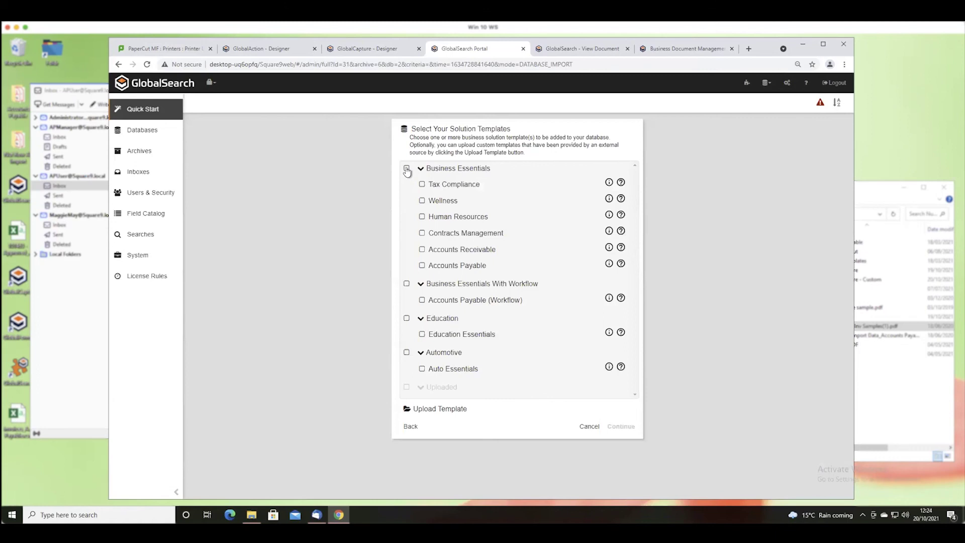
- Apply the Accounts Receivable template to webinar1 without adding users, then save and finish
left_click(422, 250)
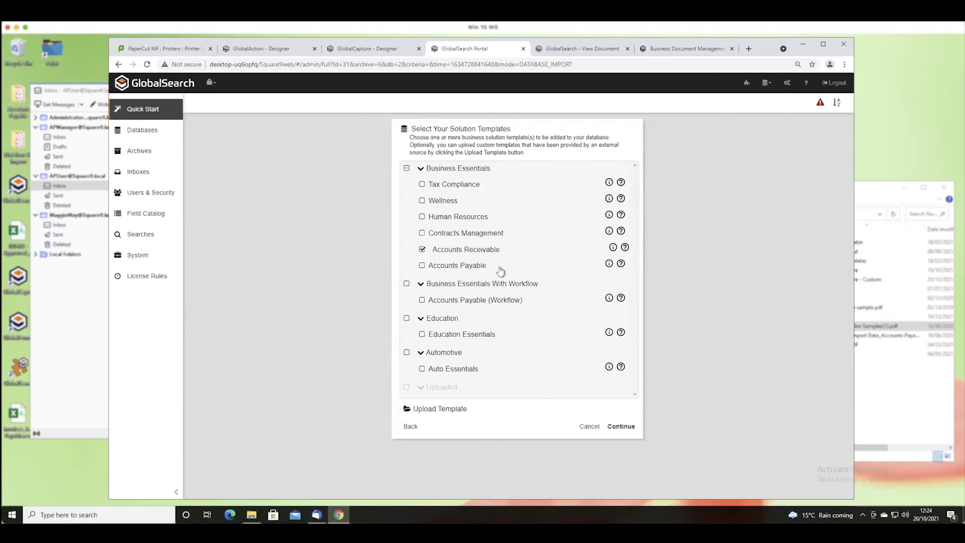
left_click(621, 427)
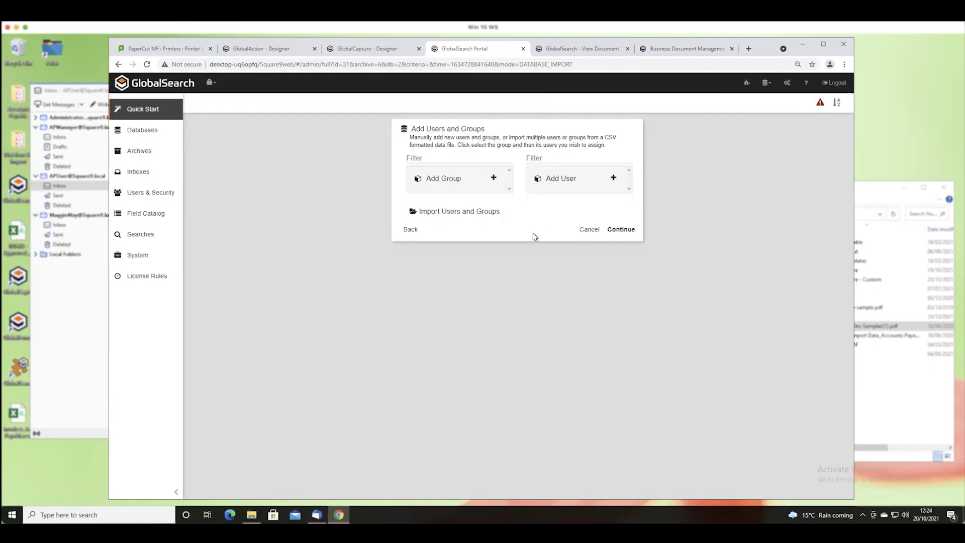
left_click(621, 230)
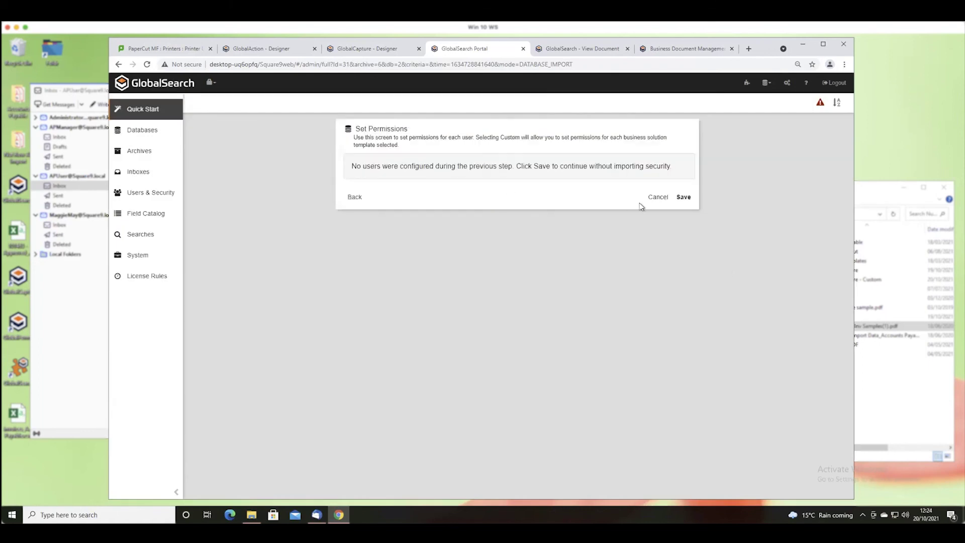
left_click(683, 196)
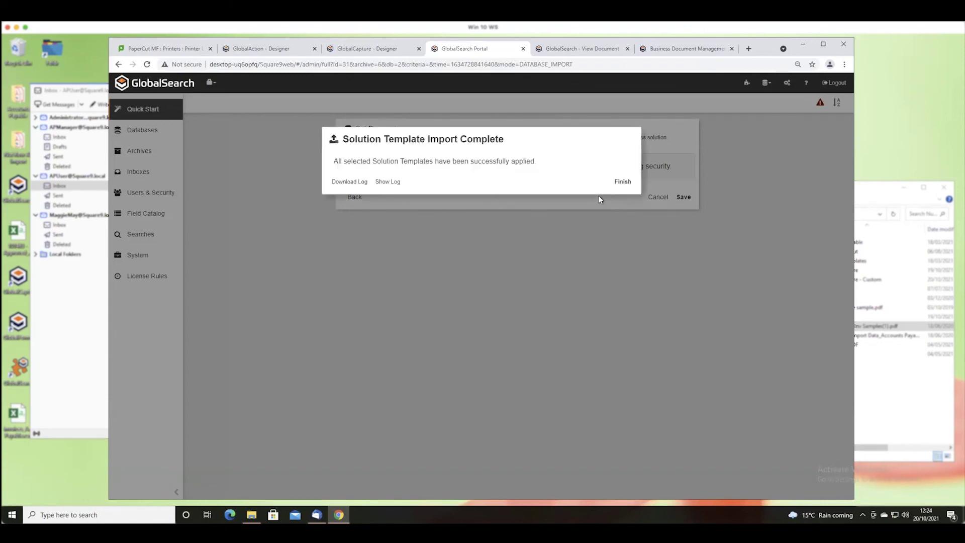
left_click(622, 182)
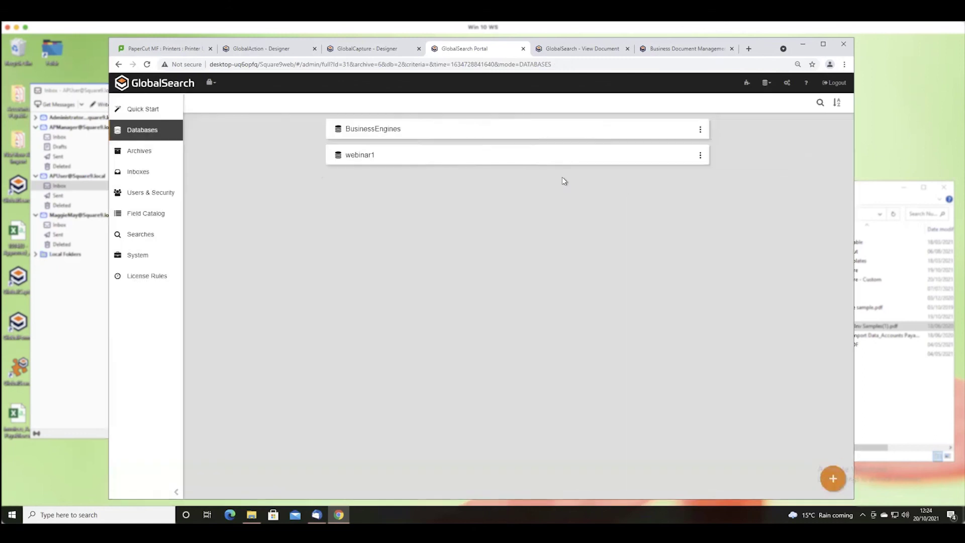
- Run webinar1's All Accounts Receivable search and drop the Nuts R Us invoice PDF into the archive
left_click(162, 86)
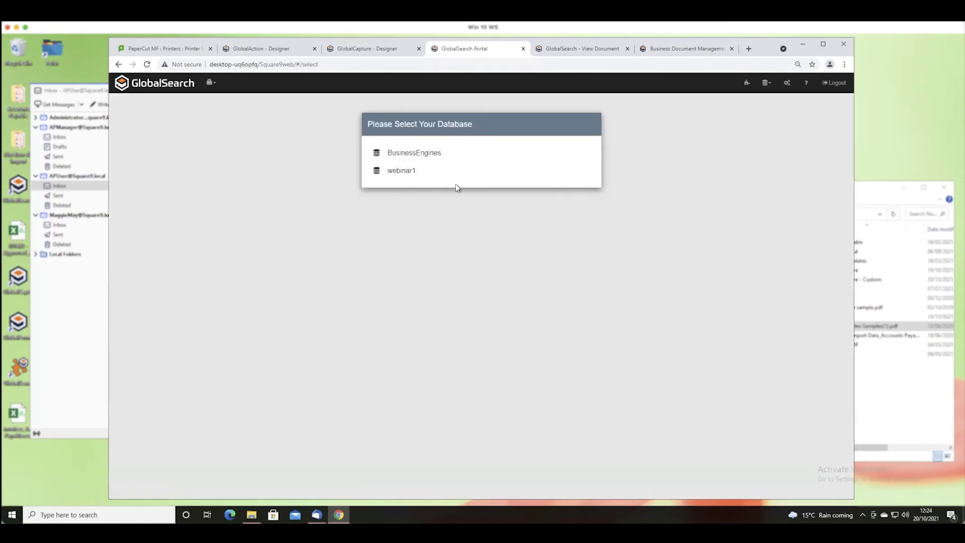
left_click(400, 173)
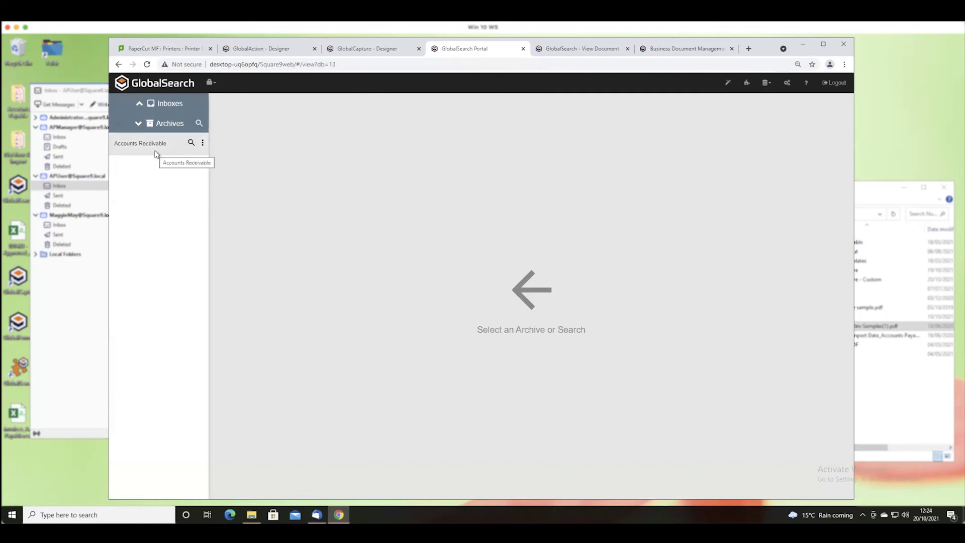
left_click(193, 144)
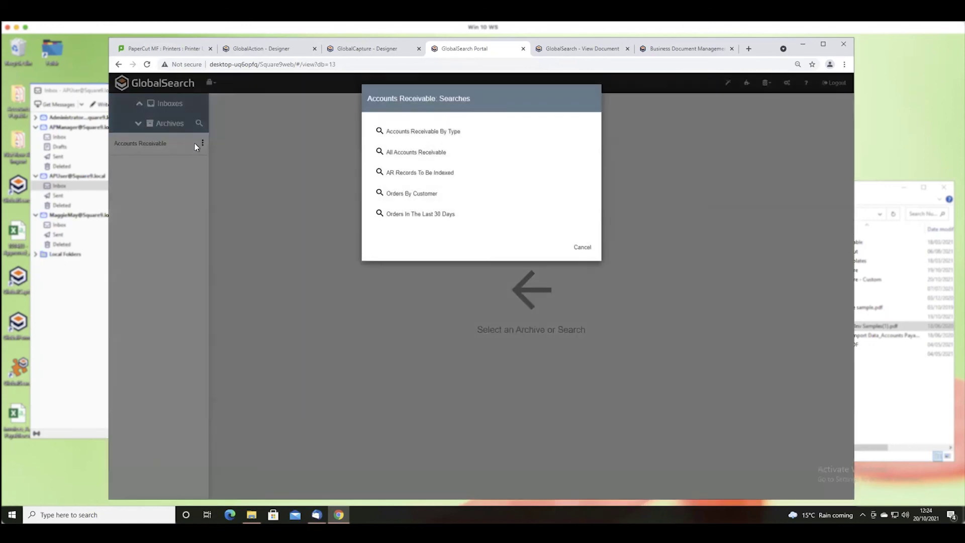
left_click(419, 153)
left_click(575, 309)
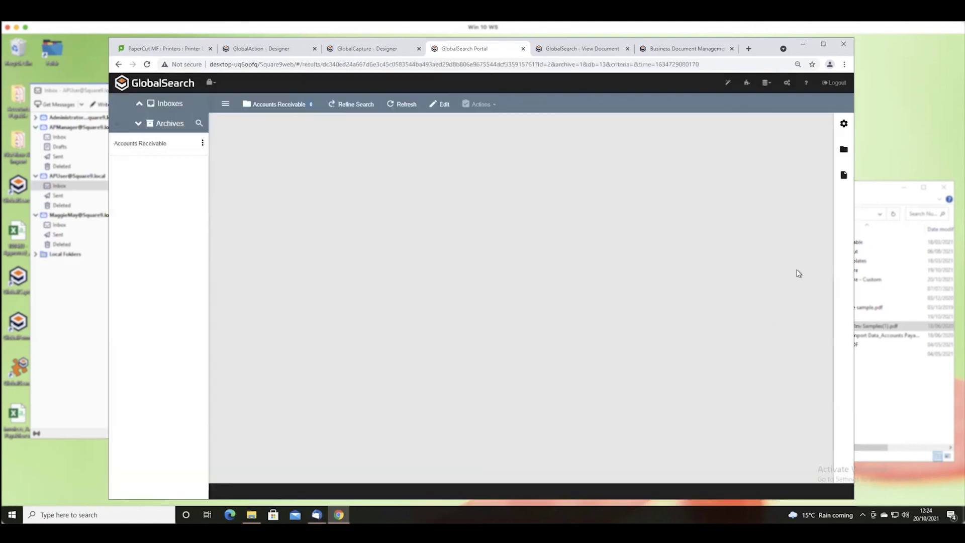
left_click(872, 190)
left_click_drag(844, 329, 181, 151)
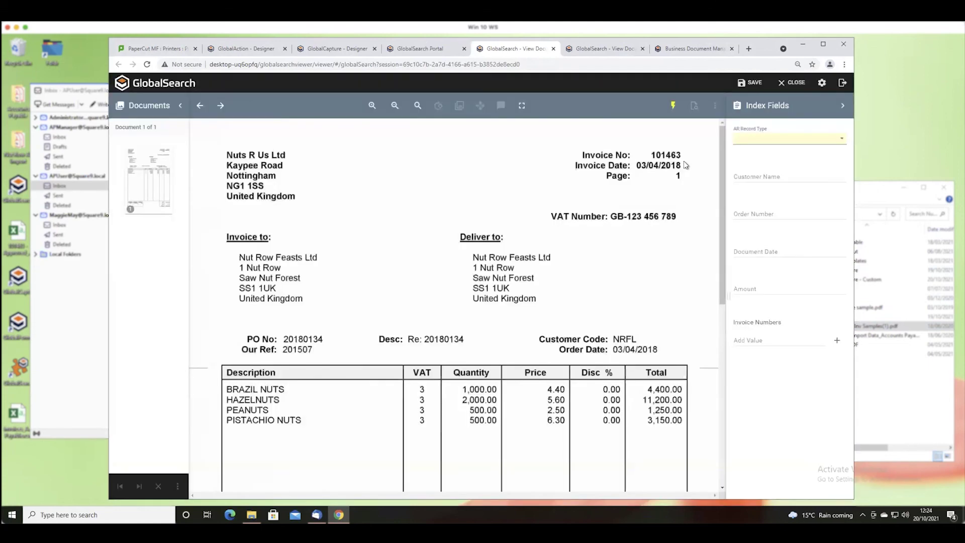
- Set record type to Invoice and capture customer Nuts R Us Ltd and date 03/04/2018
left_click(764, 140)
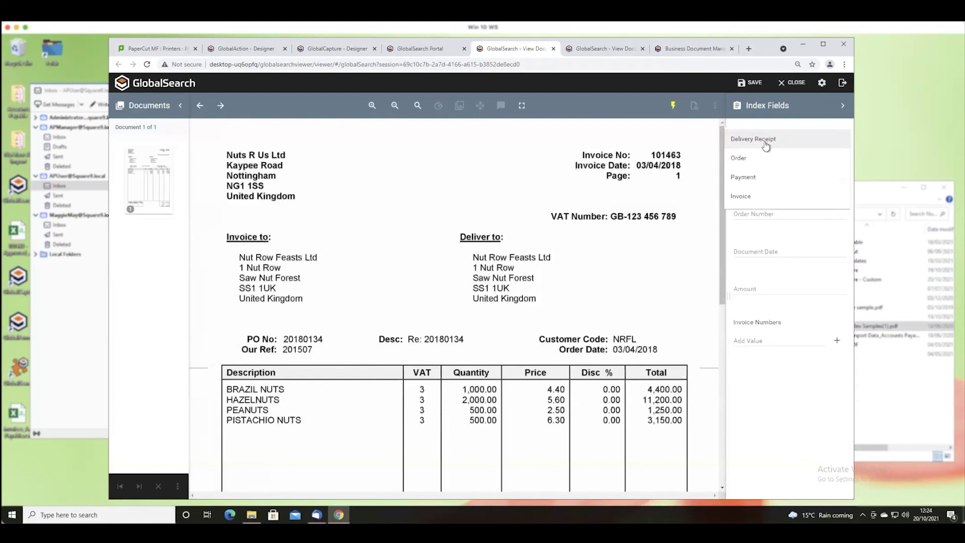
left_click(742, 198)
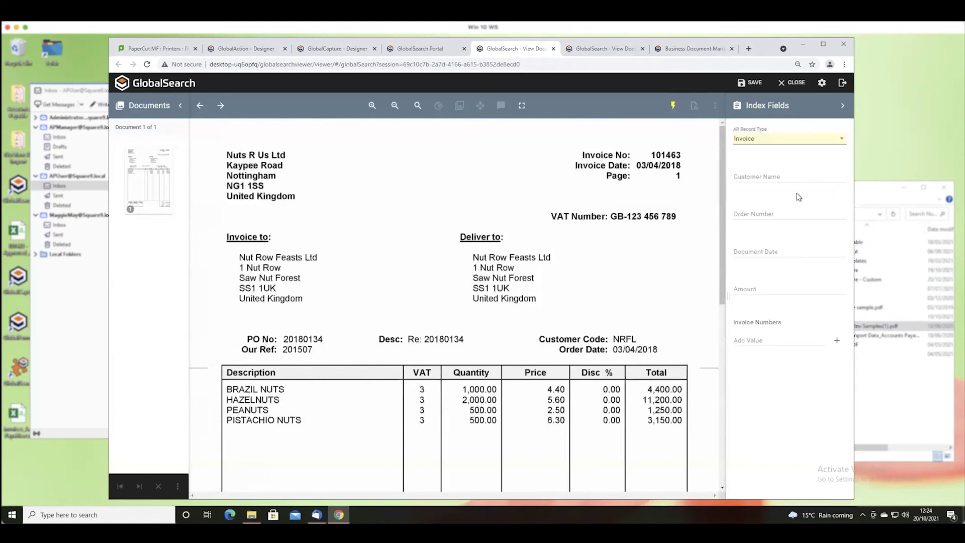
left_click(777, 175)
left_click_drag(212, 138, 297, 156)
left_click(319, 175)
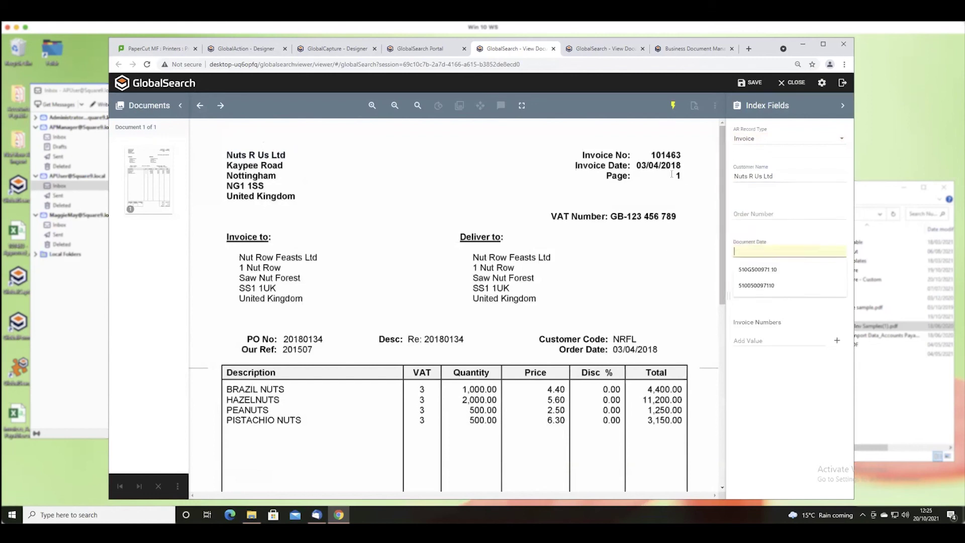
left_click_drag(635, 161, 682, 171)
left_click(687, 181)
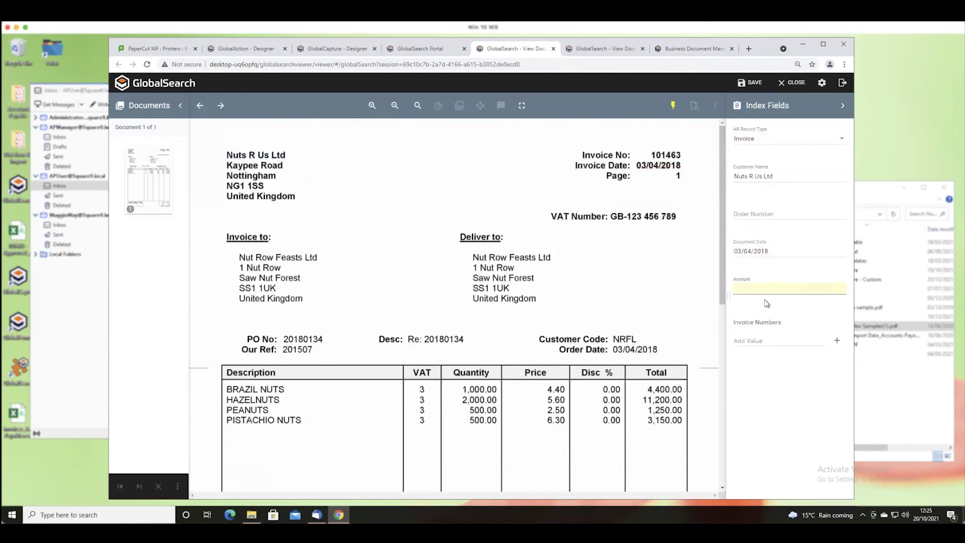
- Capture the £20,000.00 total and invoice number 101463 from the document
scroll(709, 329, "down", 5)
left_click_drag(635, 398, 686, 410)
left_click(687, 421)
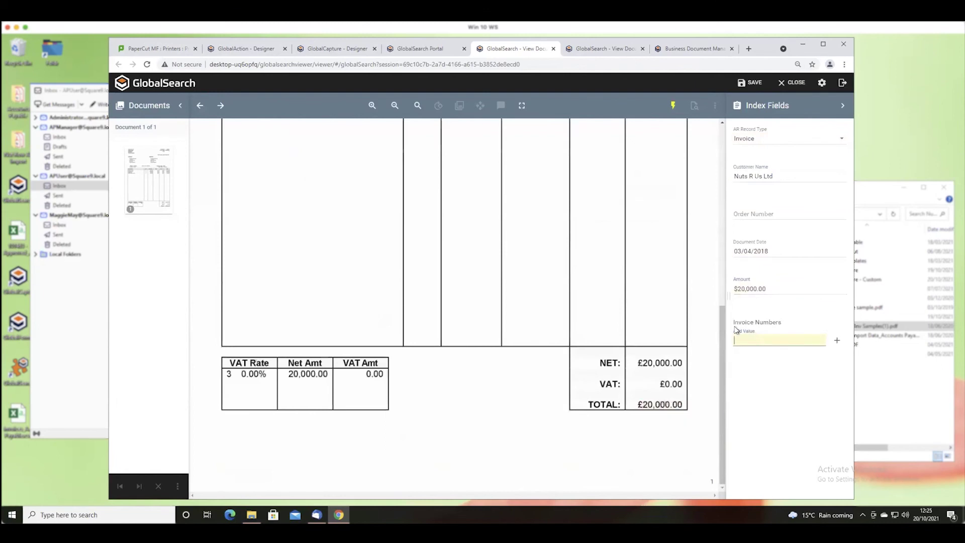
scroll(622, 314, "up", 5)
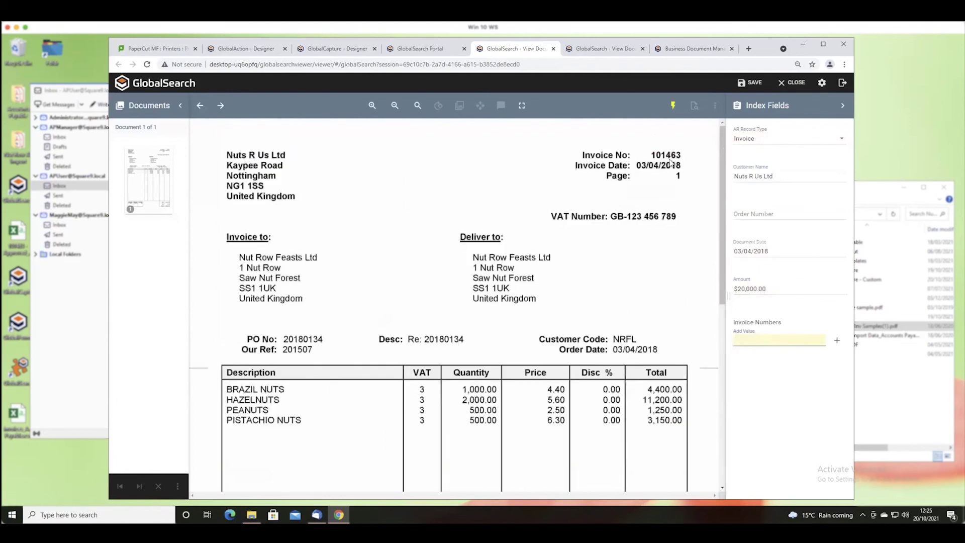
left_click_drag(648, 150, 681, 160)
left_click(688, 170)
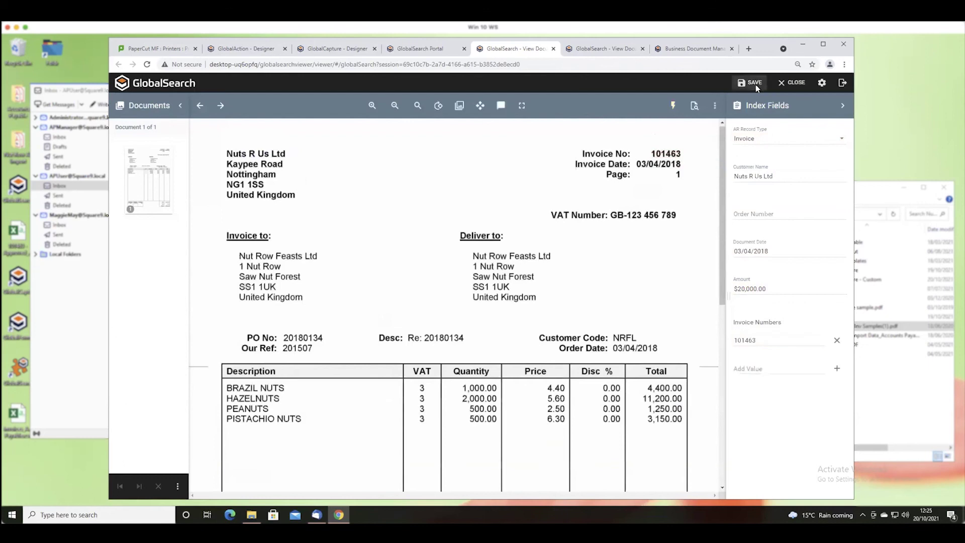
- Save the indexed invoice and refresh the Accounts Receivable results in the portal
left_click(754, 83)
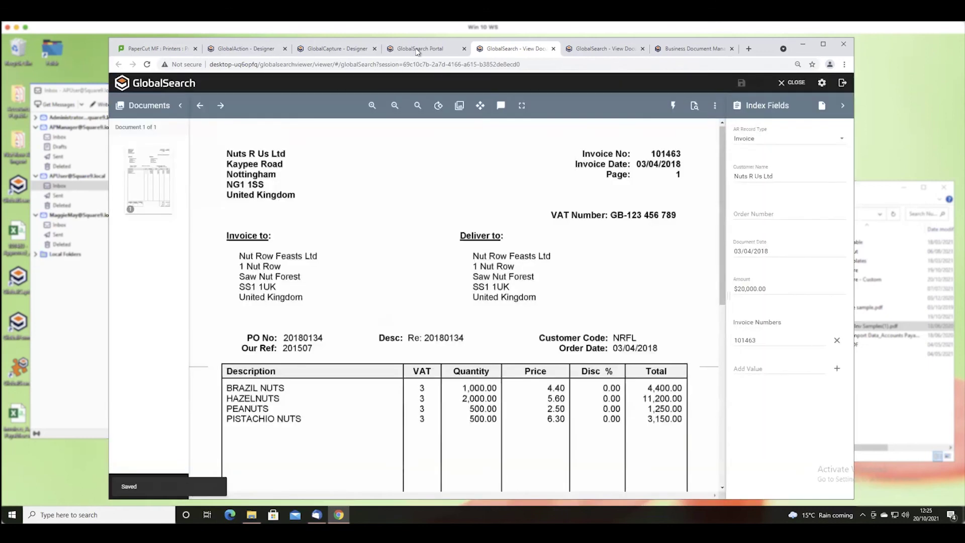
left_click(417, 50)
left_click(394, 105)
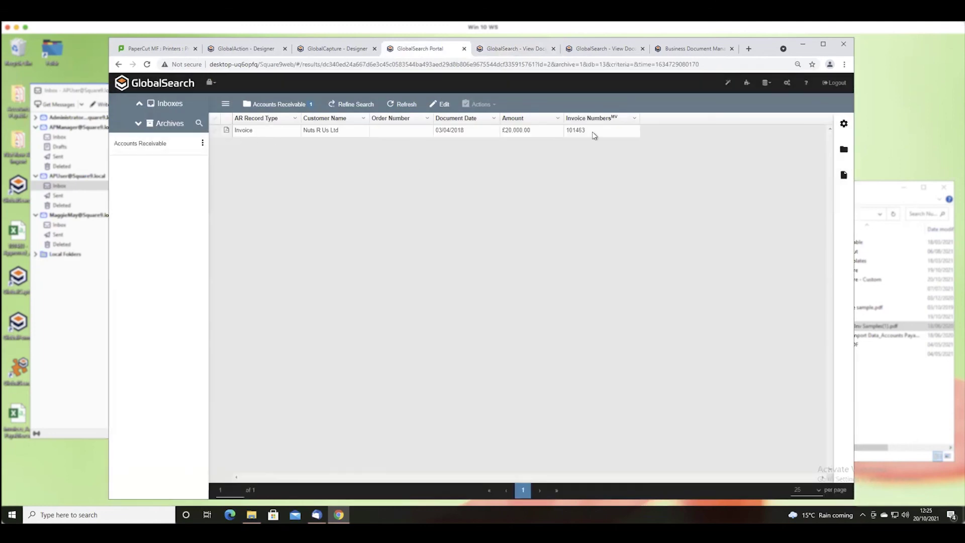